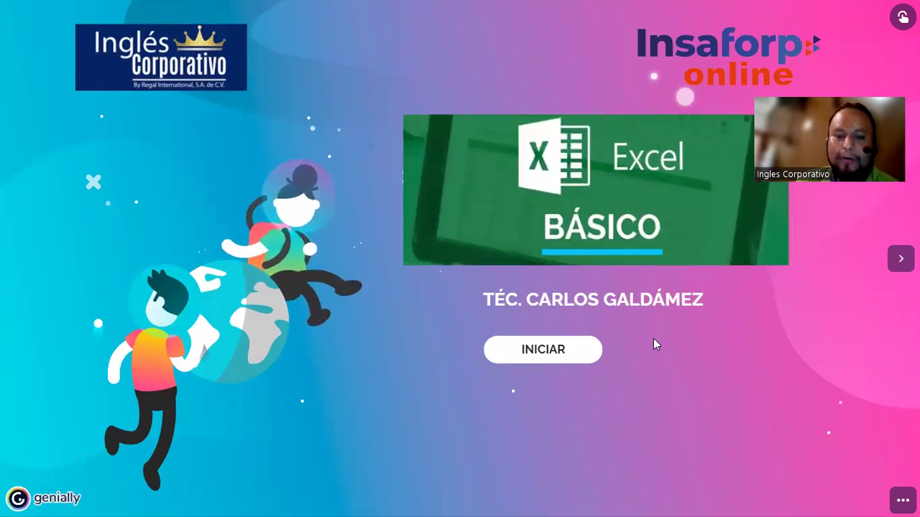
- Start the Excel Básico presentation to reach the INDICE slide listing TEMA, OBJETIVO, INTRODUCCIÓN, QUE ES FILTRO
{"action": "left_click", "coordinate": [571, 356]}
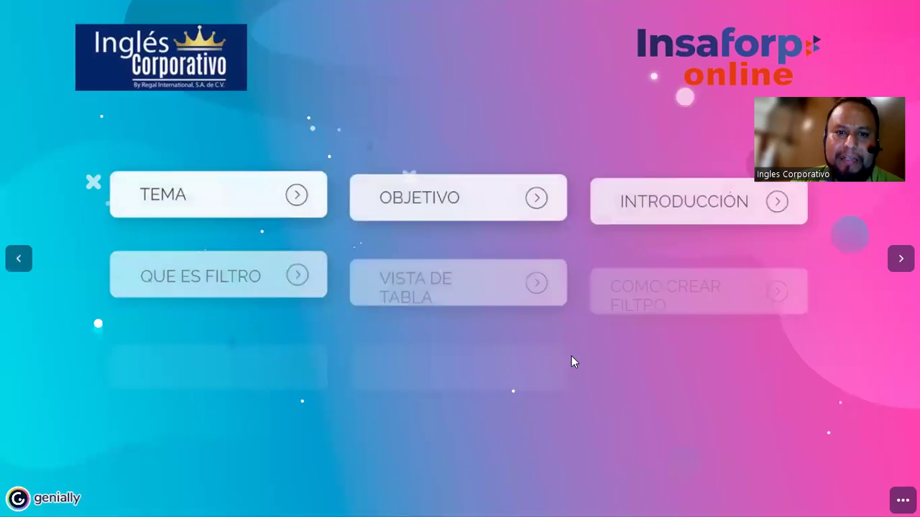
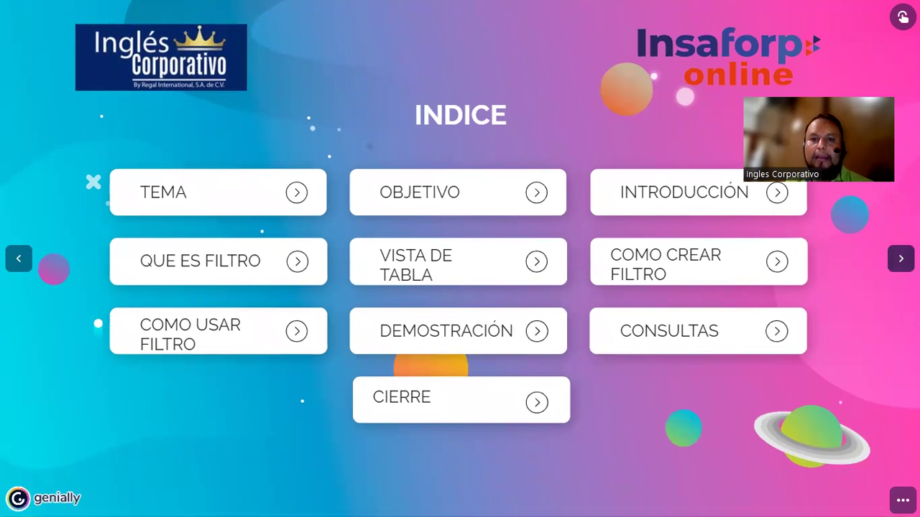
- Advance from the INDICE slide to the "11. Filtro en Excel" title slide
{"action": "key", "text": "Right"}
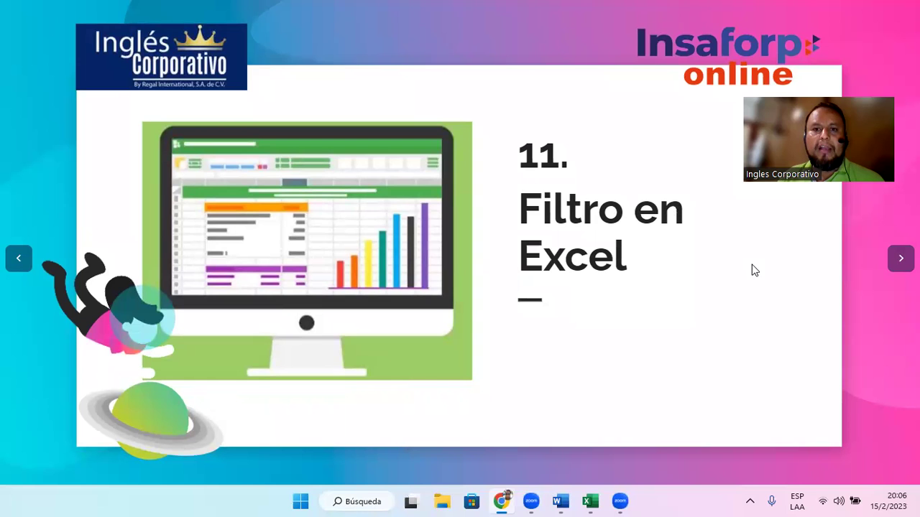
- Advance past the OBJETIVO slide to the INTRODUCCIÓN slide on Excel filters
{"action": "left_click", "coordinate": [900, 263]}
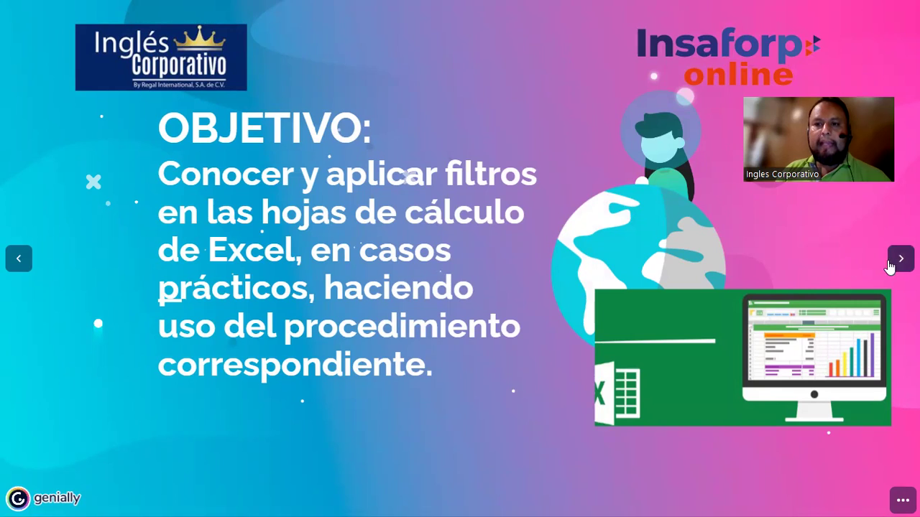
{"action": "key", "text": "Right"}
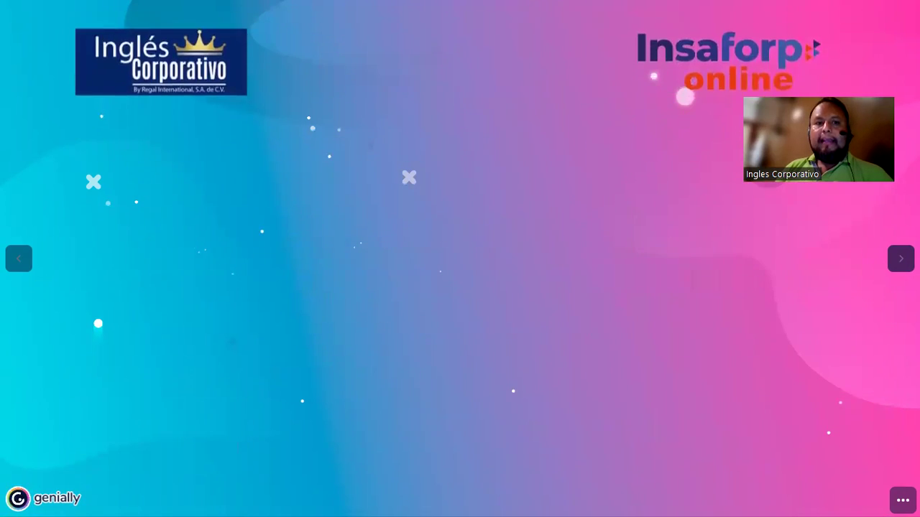
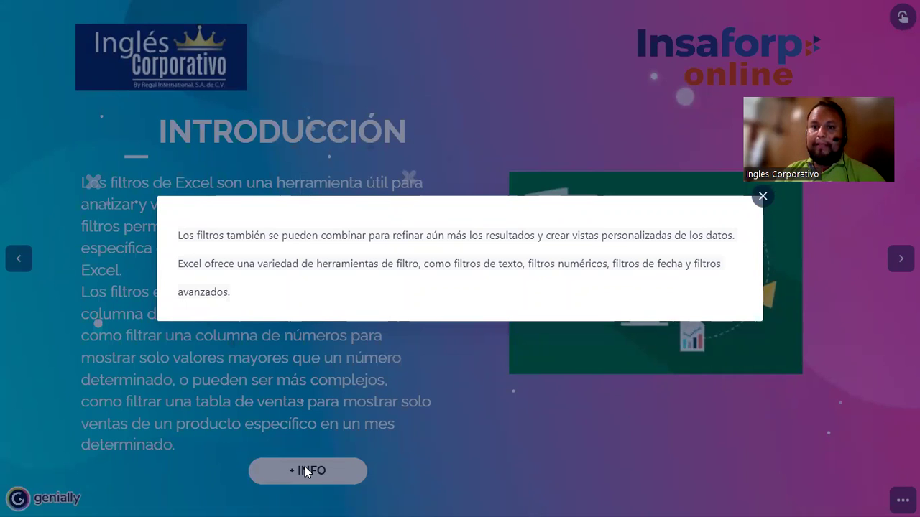
- Close the + INFO note on Introducción and advance to the Filtros en Excel title slide
{"action": "left_click", "coordinate": [763, 197]}
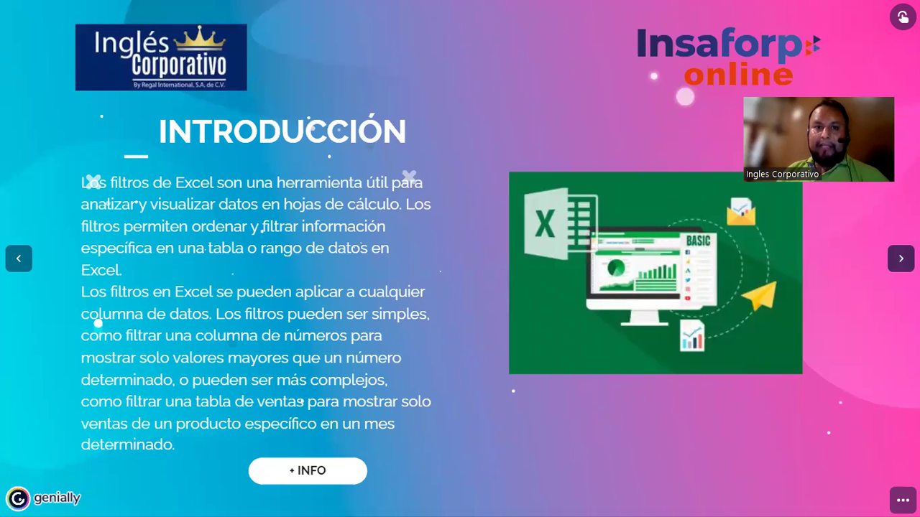
{"action": "key", "text": "Right"}
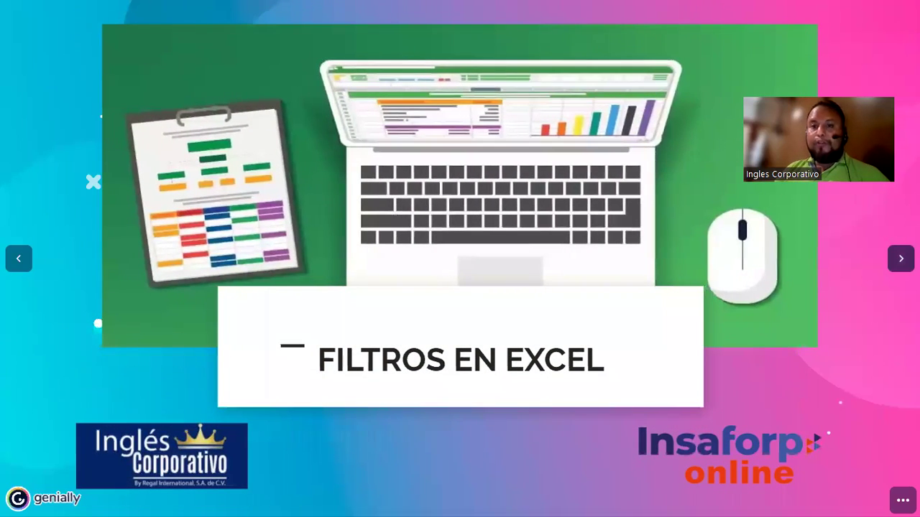
- Present the FILTRO definition slide, then advance toward the Vista de Tabla sales table slide
{"action": "key", "text": "Right"}
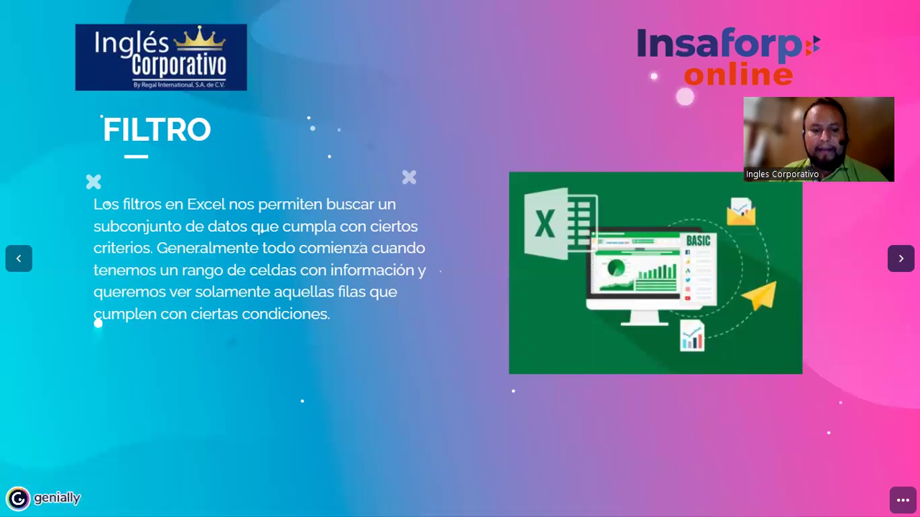
{"action": "key", "text": "Right"}
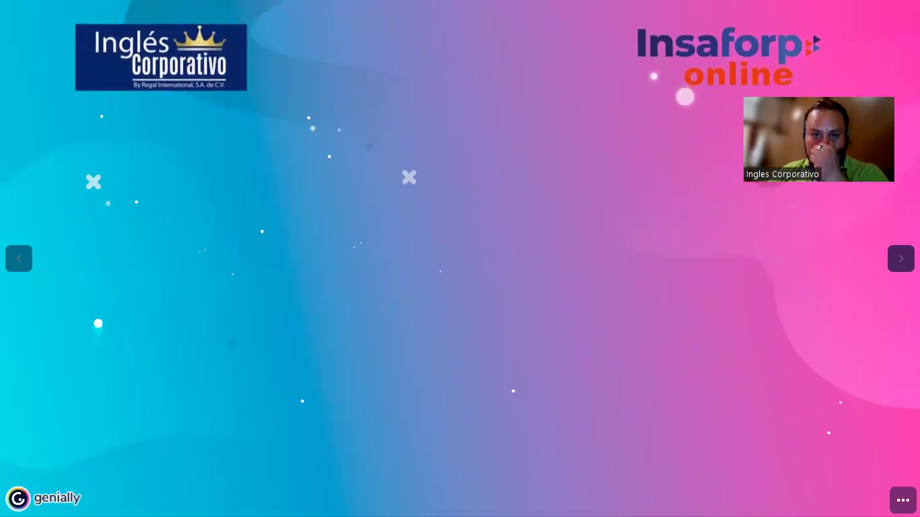
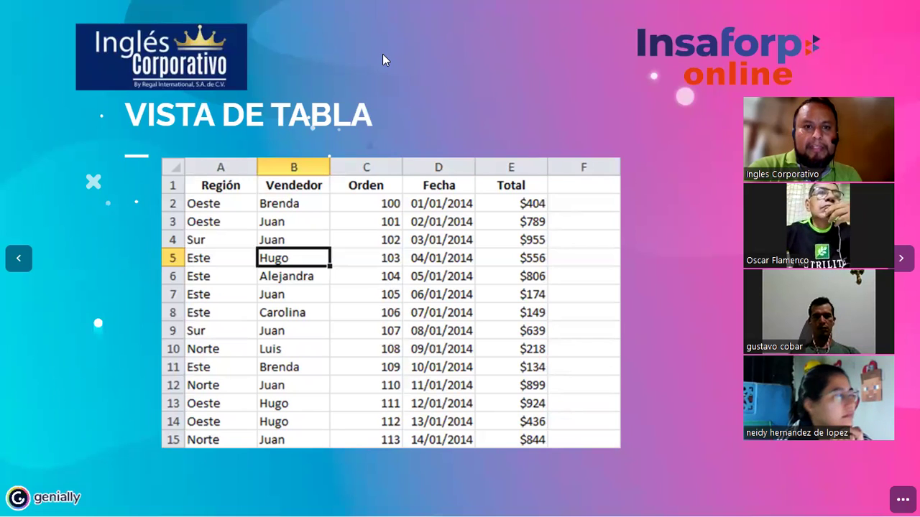
- Highlight the table's Región-to-Total header row, then advance to the Como crear filtro slide
{"action": "left_click_drag", "start_coordinate": [184, 181], "coordinate": [546, 193]}
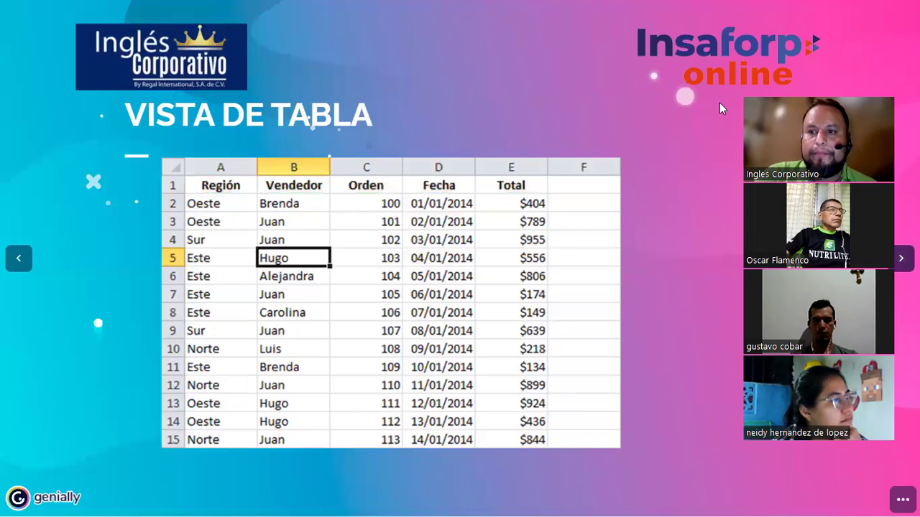
{"action": "key", "text": "Right"}
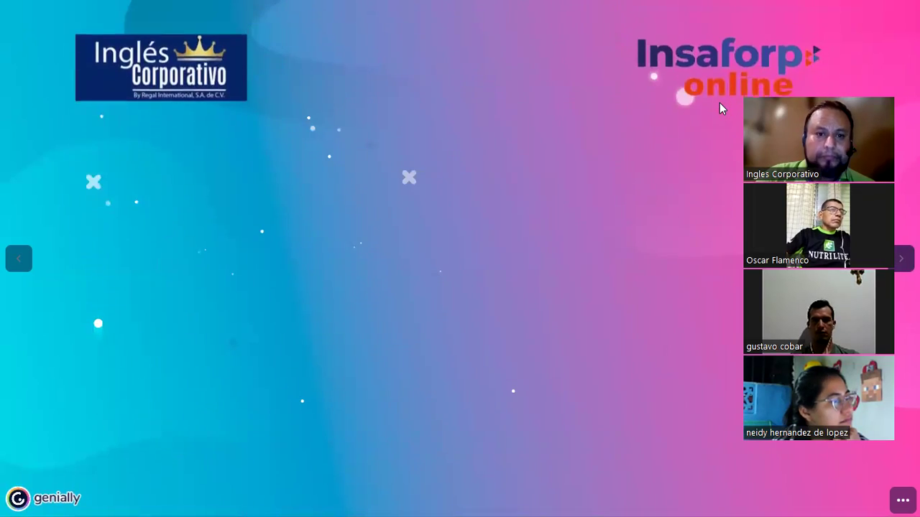
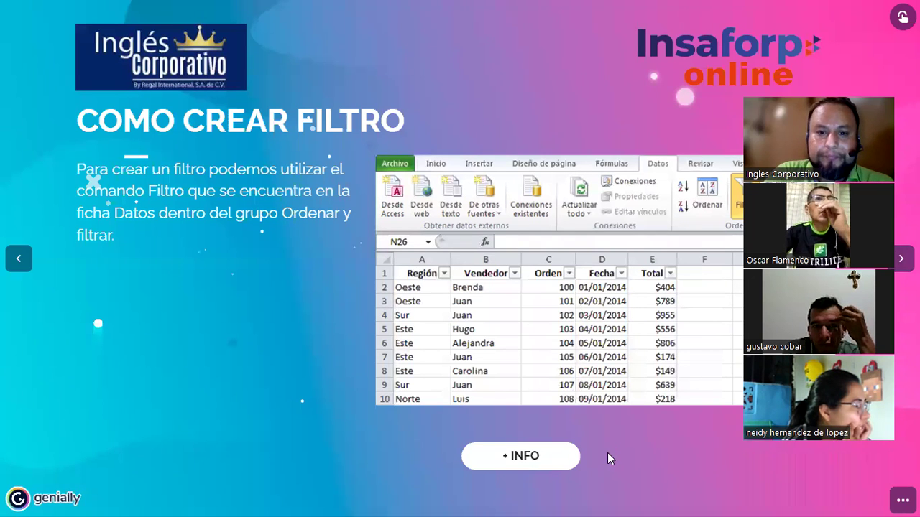
- Open the + INFO popup explaining how the Filtro button adds header arrows
{"action": "left_click", "coordinate": [538, 458]}
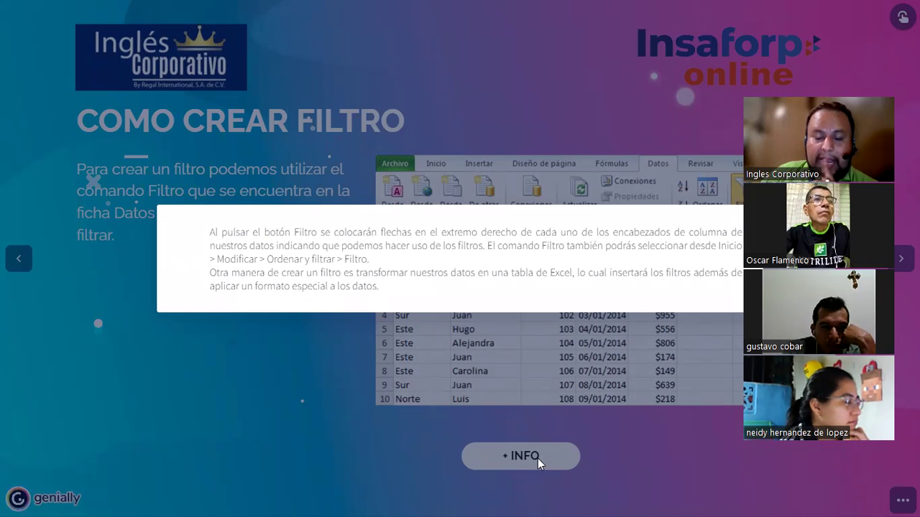
- Close the Filtro info popup and return the COMO CREAR FILTRO slide to full screen
{"action": "key", "text": "Escape"}
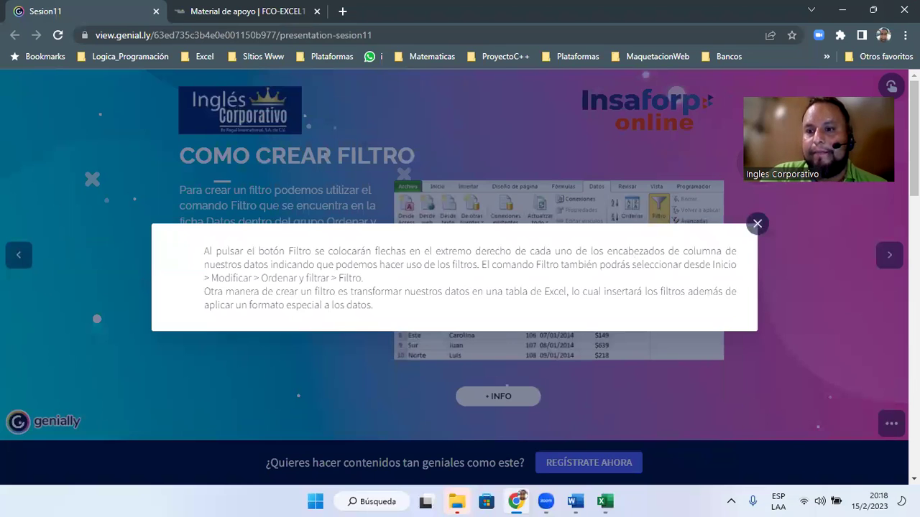
{"action": "left_click", "coordinate": [891, 426]}
{"action": "left_click", "coordinate": [891, 424]}
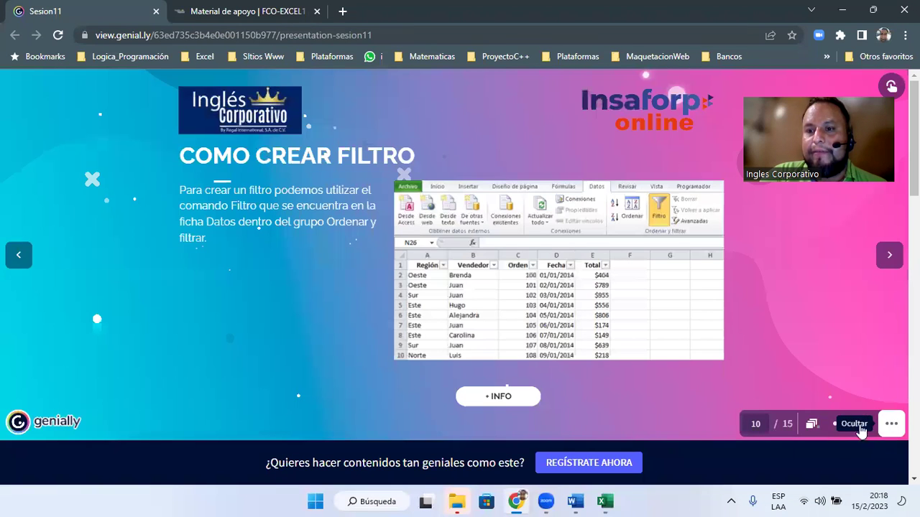
{"action": "left_click", "coordinate": [864, 424]}
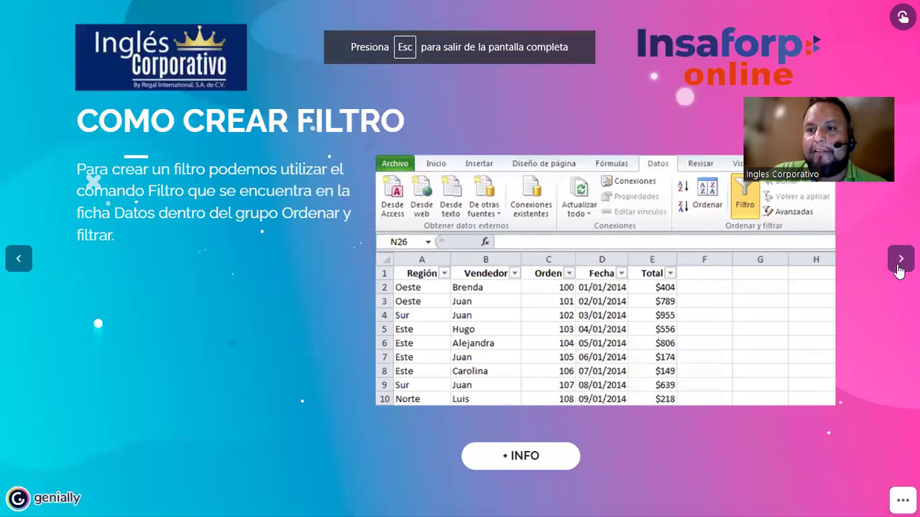
- Advance to the slide on filtering by choosing individual values
{"action": "left_click", "coordinate": [899, 260]}
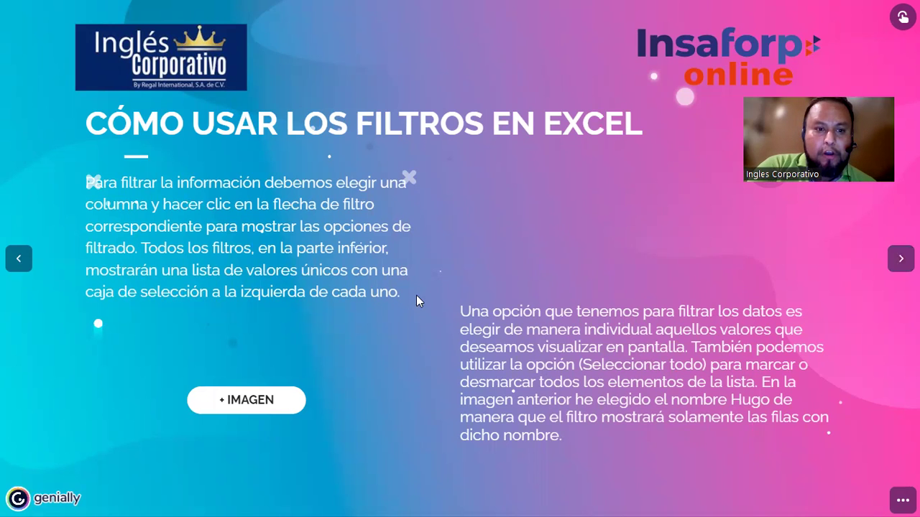
- Enlarge the image of the Vendedor filter list with only Hugo checked
{"action": "left_click", "coordinate": [266, 402]}
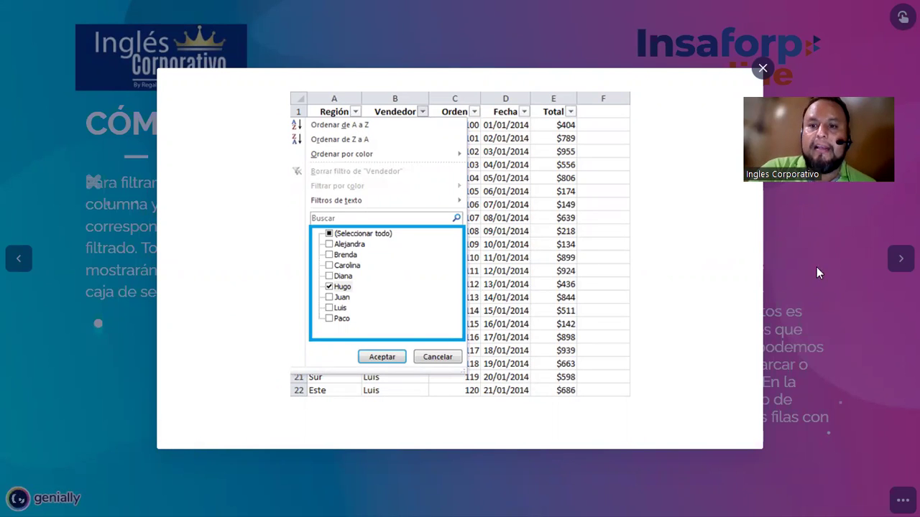
- Close the enlarged filter-list image to reveal the slide text again
{"action": "left_click", "coordinate": [834, 274]}
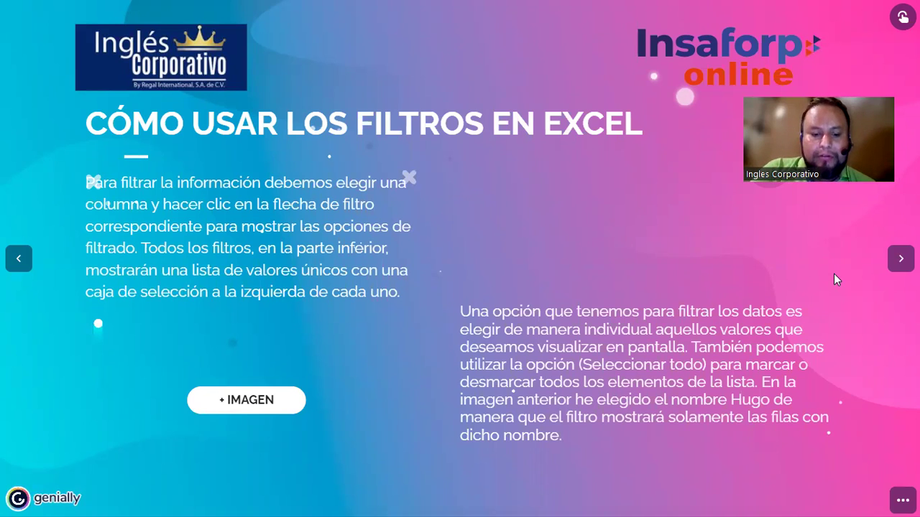
- Advance the presentation to the DEMOSTRACIÓN slide
{"action": "left_click", "coordinate": [900, 258]}
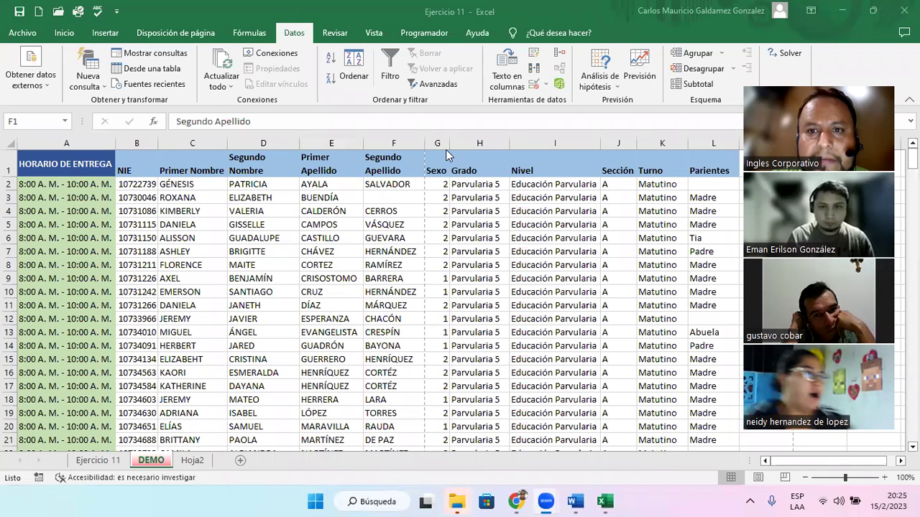
{"action": "left_click", "coordinate": [219, 270]}
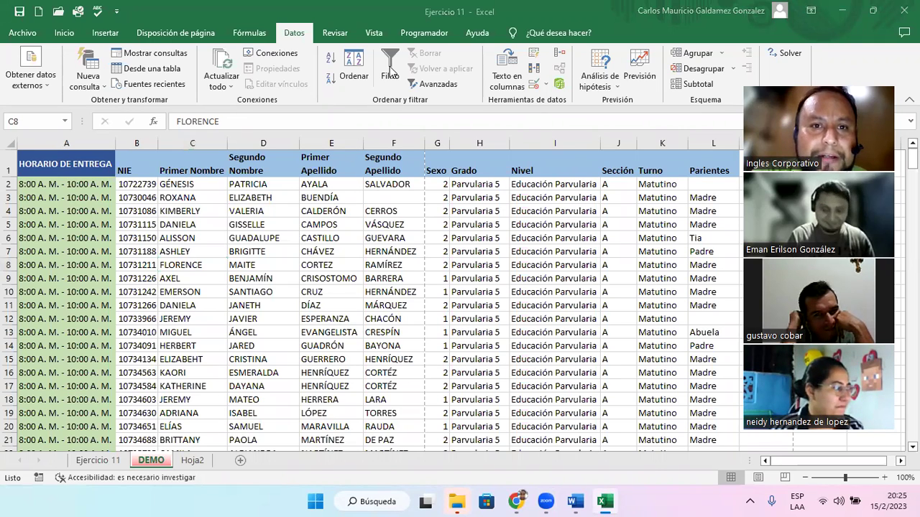
{"action": "left_click", "coordinate": [377, 317]}
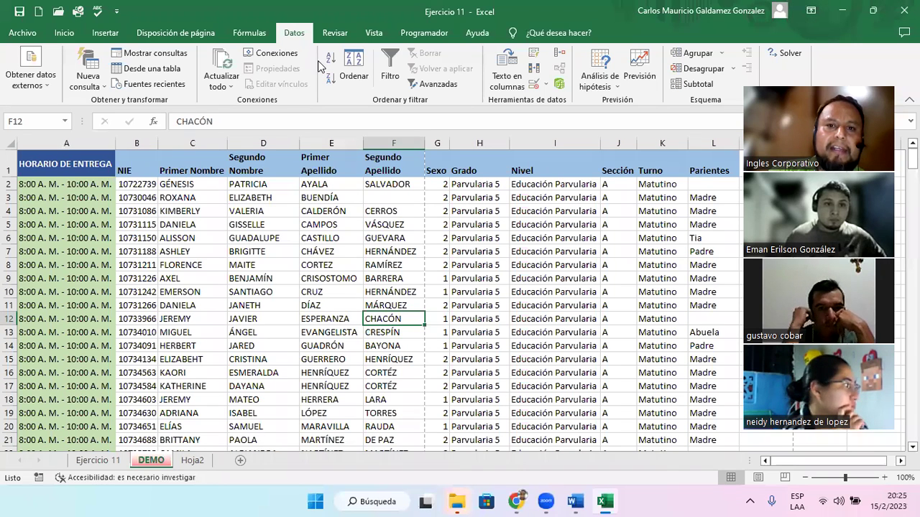
{"action": "left_click", "coordinate": [402, 277]}
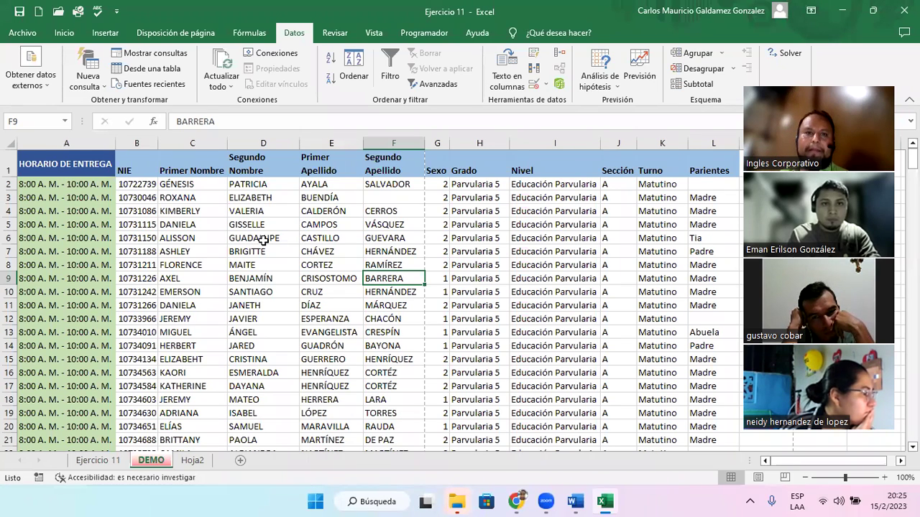
{"action": "left_click", "coordinate": [336, 277]}
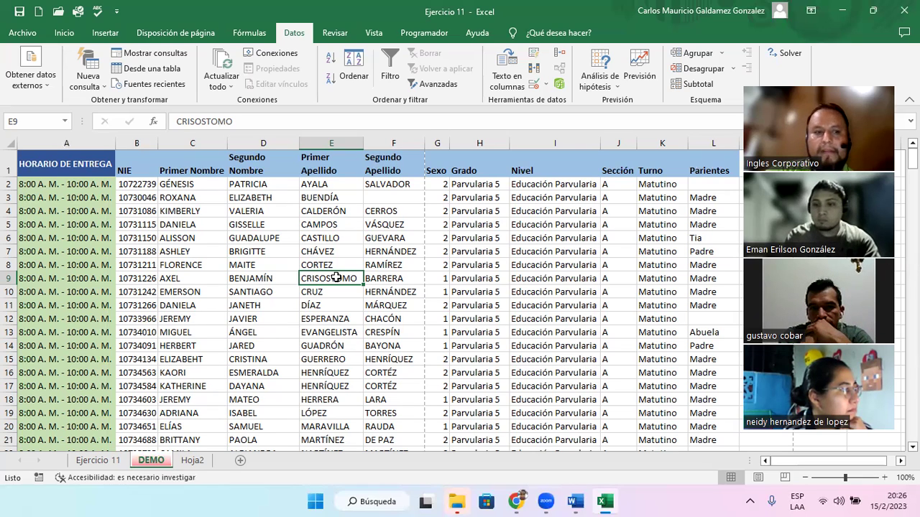
{"action": "key", "text": "ctrl+Down"}
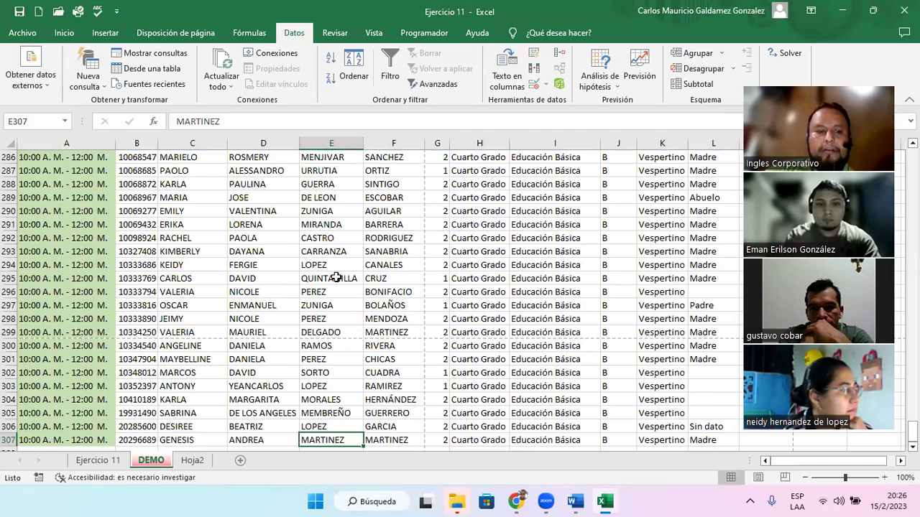
{"action": "key", "text": "ctrl+shift+Up"}
{"action": "key", "text": "shift+Down"}
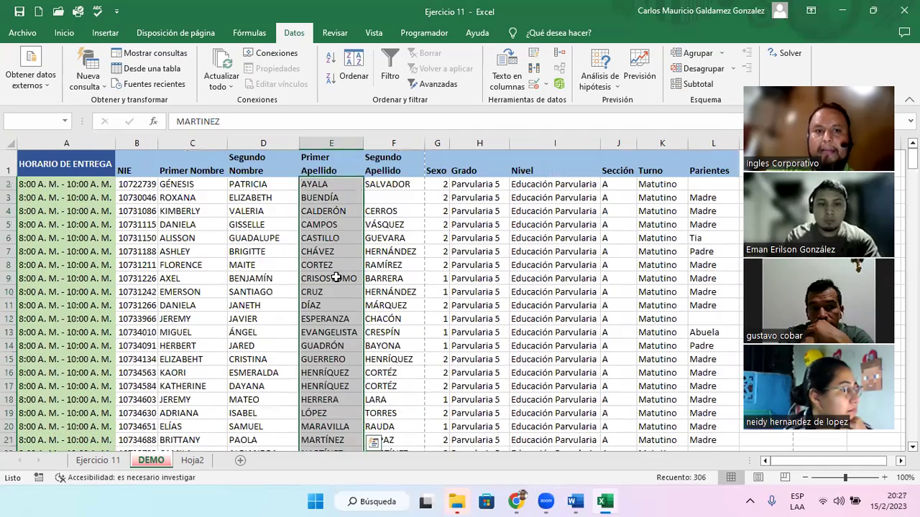
{"action": "key", "text": "Down"}
{"action": "key", "text": "Up"}
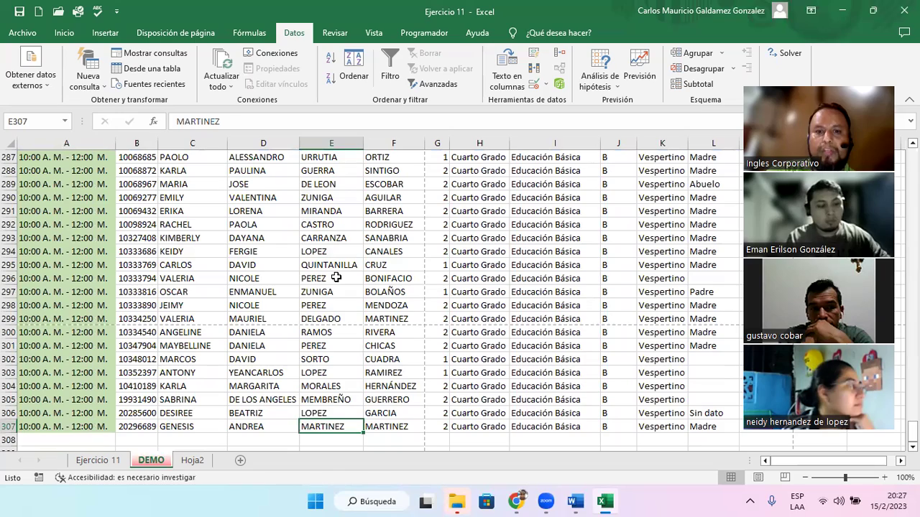
{"action": "key", "text": "ctrl+Up"}
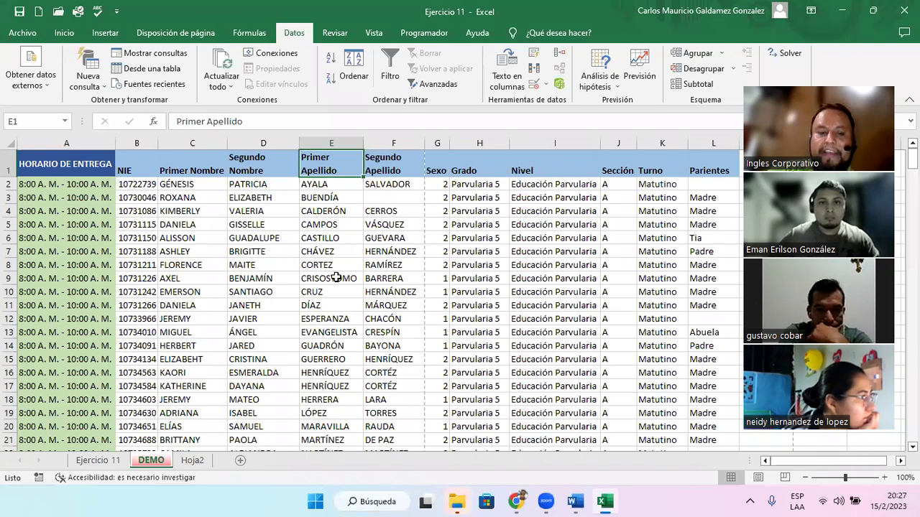
{"action": "key", "text": "Left"}
{"action": "key", "text": "Left"}
{"action": "key", "text": "Left"}
{"action": "key", "text": "Left"}
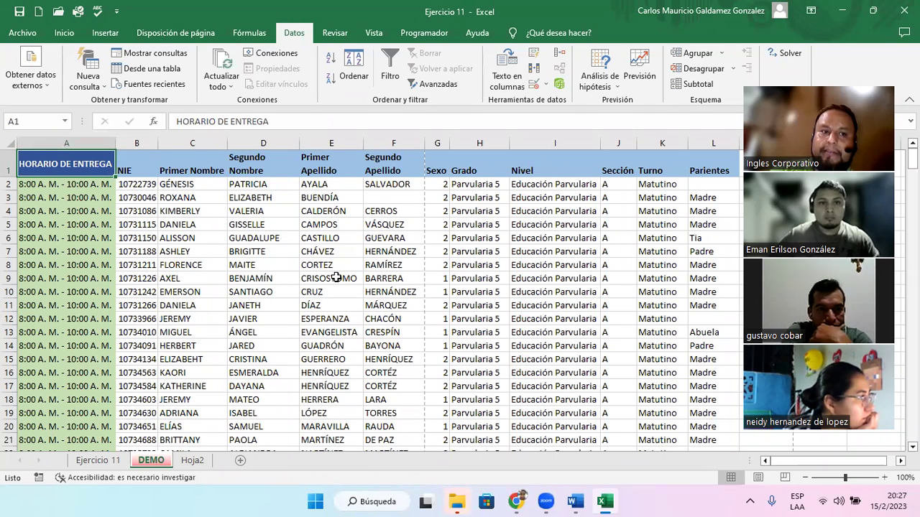
{"action": "key", "text": "Right"}
{"action": "key", "text": "Right"}
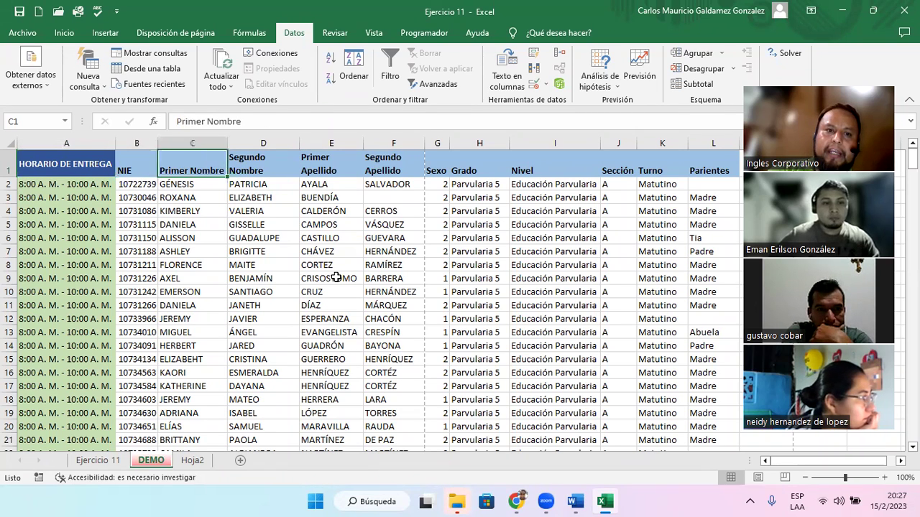
{"action": "key", "text": "Right"}
{"action": "key", "text": "Right"}
{"action": "key", "text": "Right"}
{"action": "key", "text": "Right"}
{"action": "key", "text": "Right"}
{"action": "key", "text": "Right"}
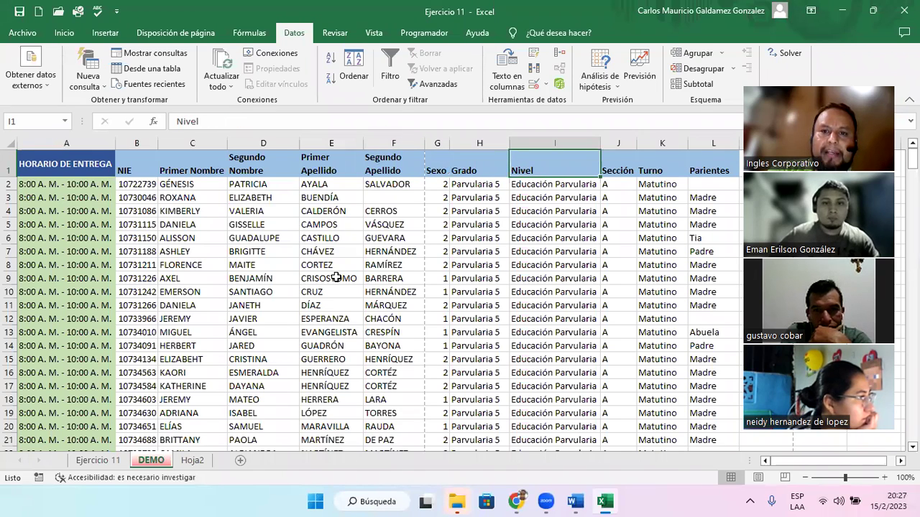
{"action": "key", "text": "Right"}
{"action": "key", "text": "Right"}
{"action": "key", "text": "Right"}
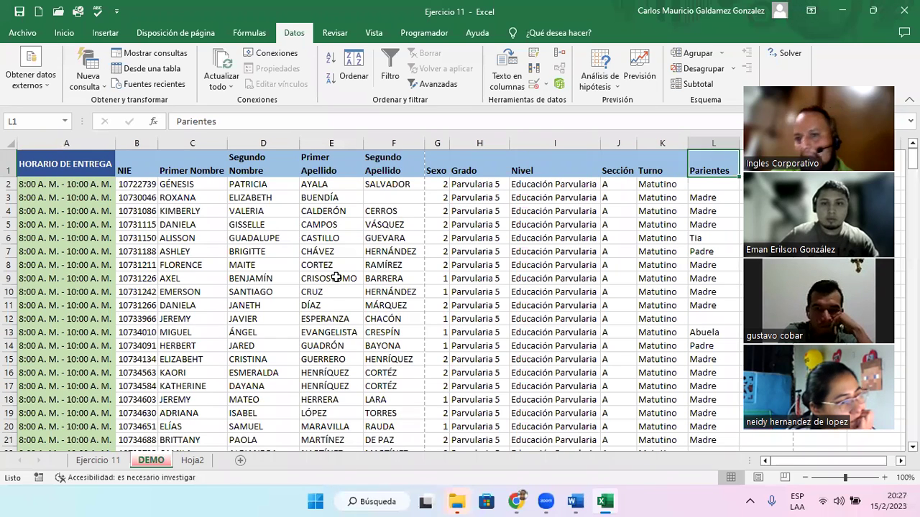
{"action": "key", "text": "Left"}
{"action": "key", "text": "Left"}
{"action": "key", "text": "Left"}
{"action": "key", "text": "Left"}
{"action": "key", "text": "Left"}
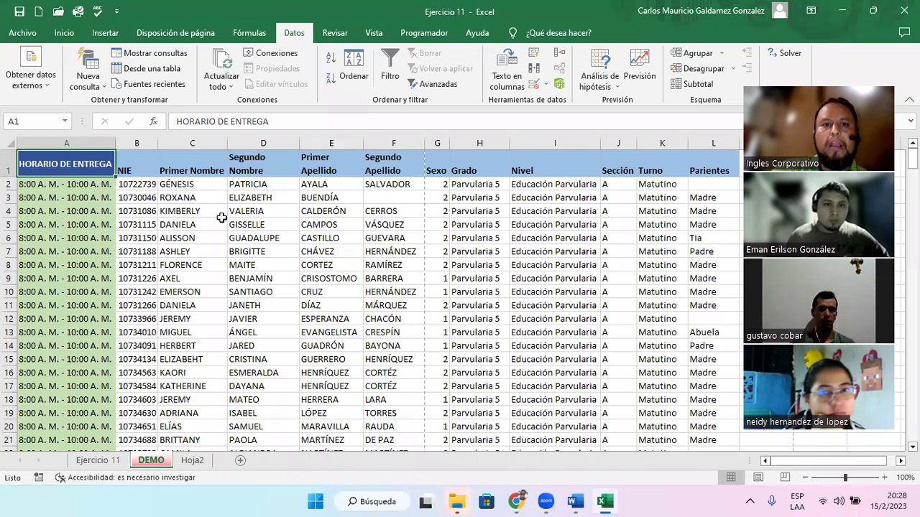
- Select the DÍAZ cell and turn on header filters from Inicio's Ordenar y filtrar
{"action": "left_click", "coordinate": [63, 33]}
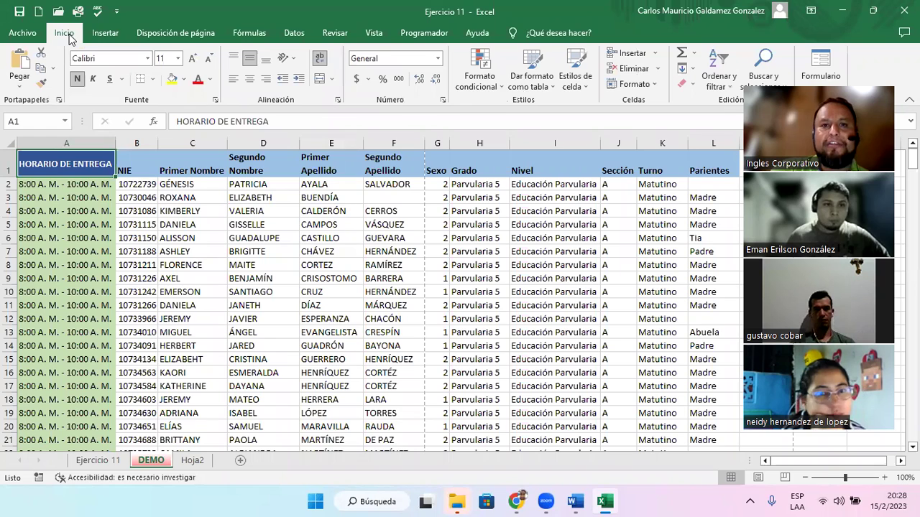
{"action": "left_click", "coordinate": [709, 93]}
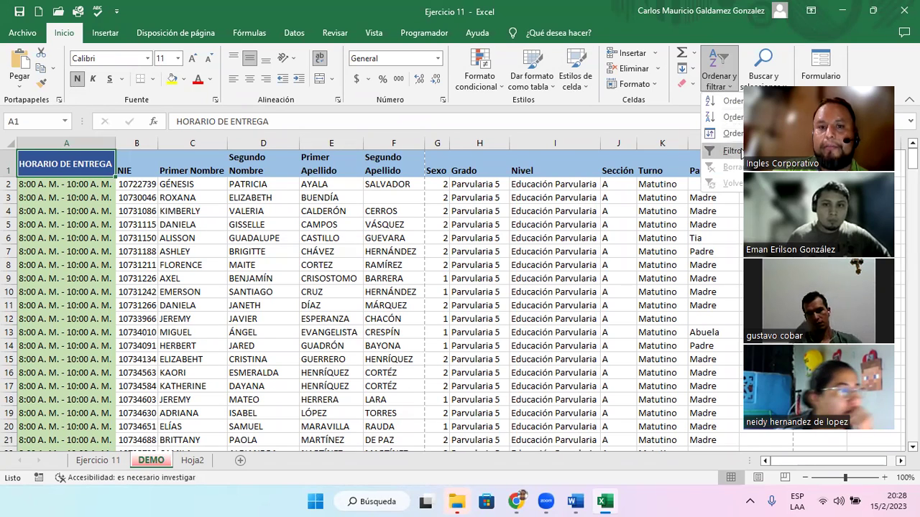
{"action": "key", "text": "Escape"}
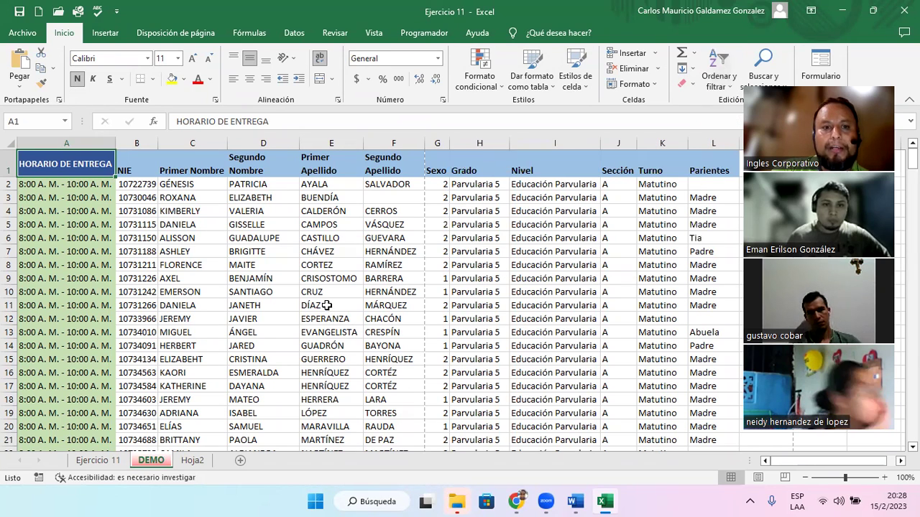
{"action": "left_click", "coordinate": [327, 305]}
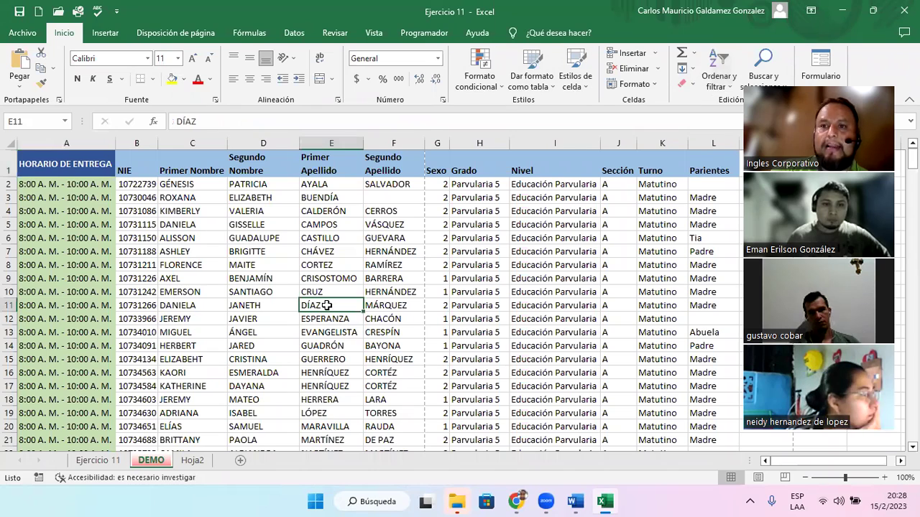
{"action": "left_click", "coordinate": [711, 90]}
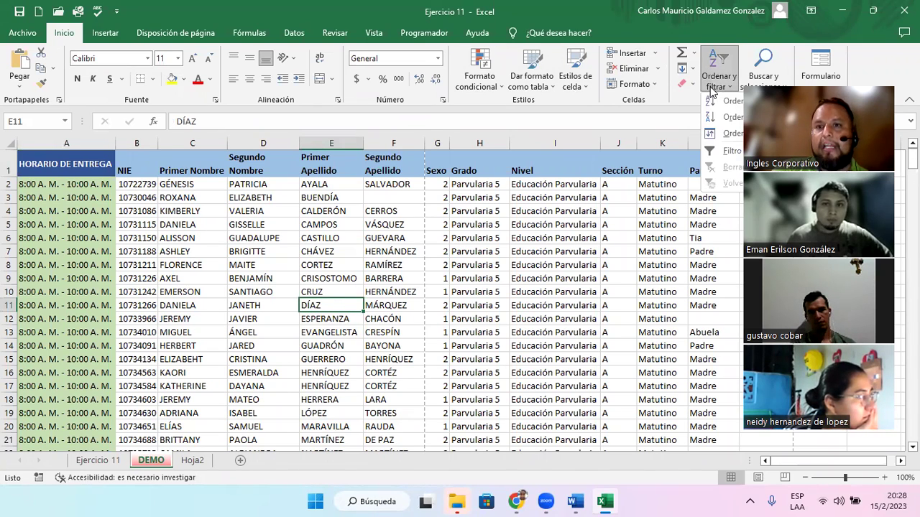
{"action": "left_click", "coordinate": [735, 148]}
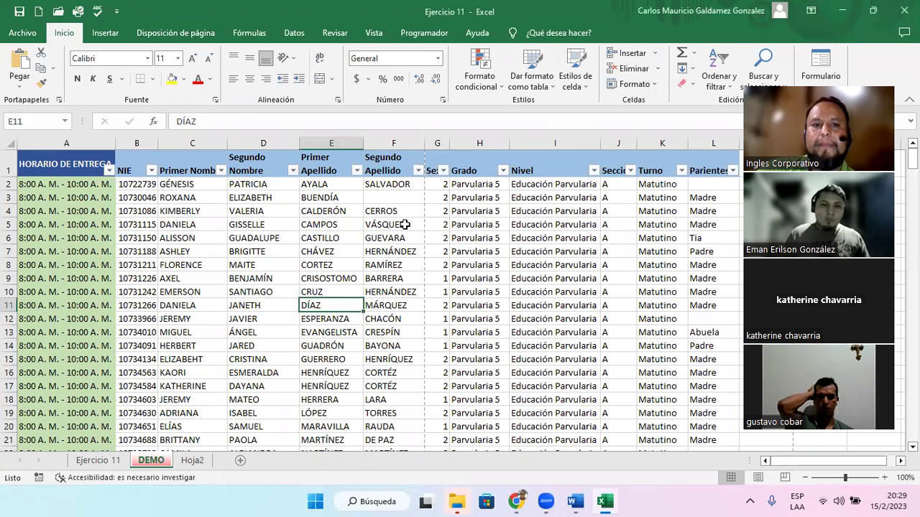
- Remove the header filters with Ctrl+Shift+L and scroll through the student list
{"action": "key", "text": "ctrl+shift+l"}
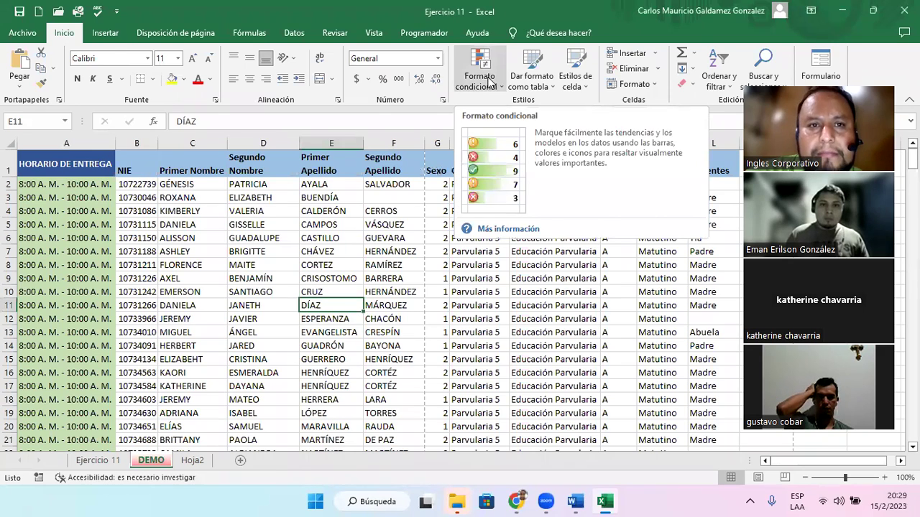
{"action": "scroll", "coordinate": [488, 81], "scroll_direction": "down", "scroll_amount": 1}
{"action": "scroll", "coordinate": [488, 79], "scroll_direction": "down", "scroll_amount": 1}
{"action": "scroll", "coordinate": [486, 77], "scroll_direction": "down", "scroll_amount": 1}
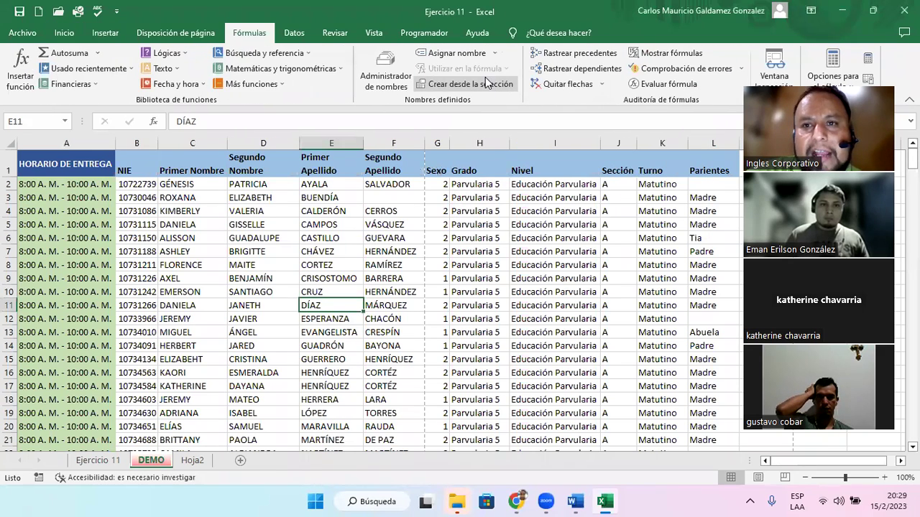
{"action": "scroll", "coordinate": [485, 76], "scroll_direction": "down", "scroll_amount": 1}
{"action": "scroll", "coordinate": [323, 65], "scroll_direction": "up", "scroll_amount": 1}
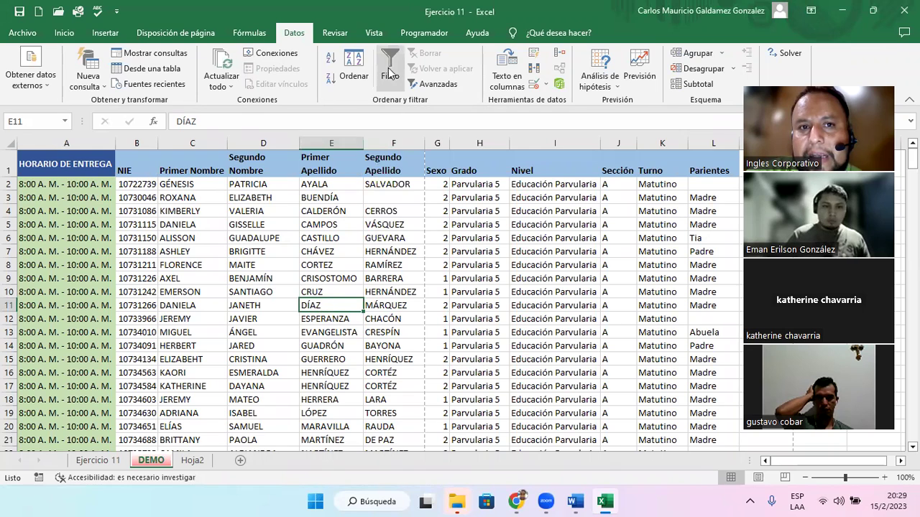
{"action": "left_click", "coordinate": [392, 75]}
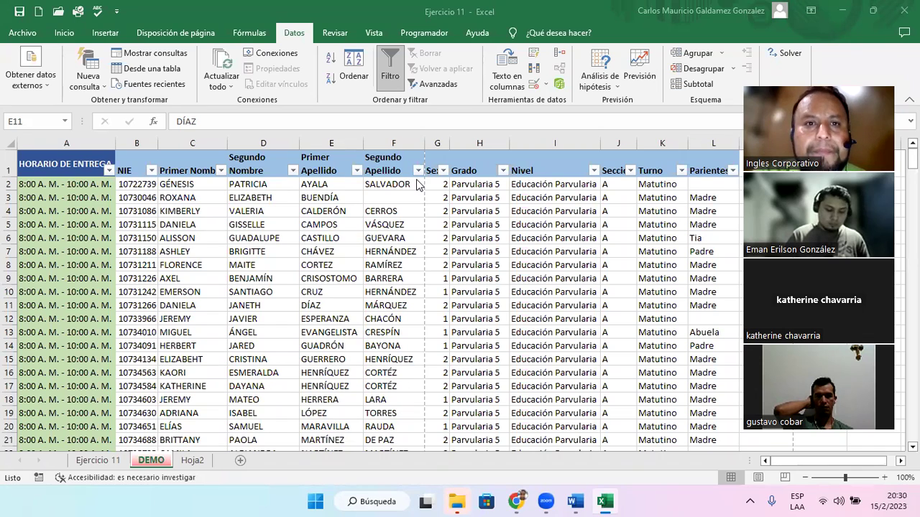
{"action": "left_click", "coordinate": [389, 80]}
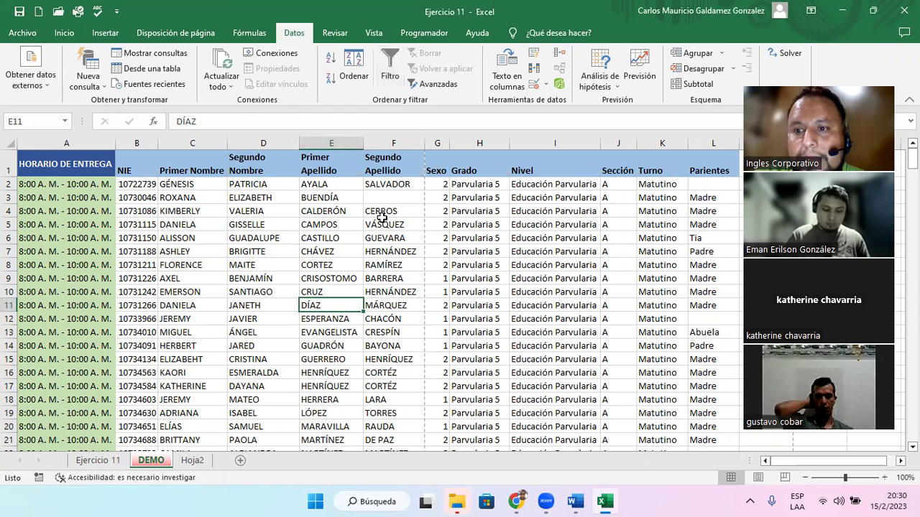
{"action": "left_click", "coordinate": [350, 263]}
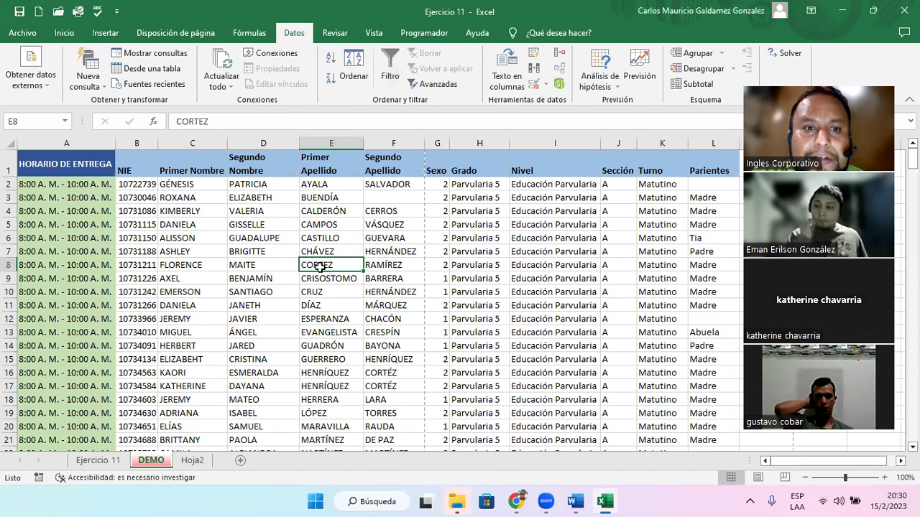
- Filter by the selected cell's value to show only the three CORTEZ records
{"action": "right_click", "coordinate": [321, 264]}
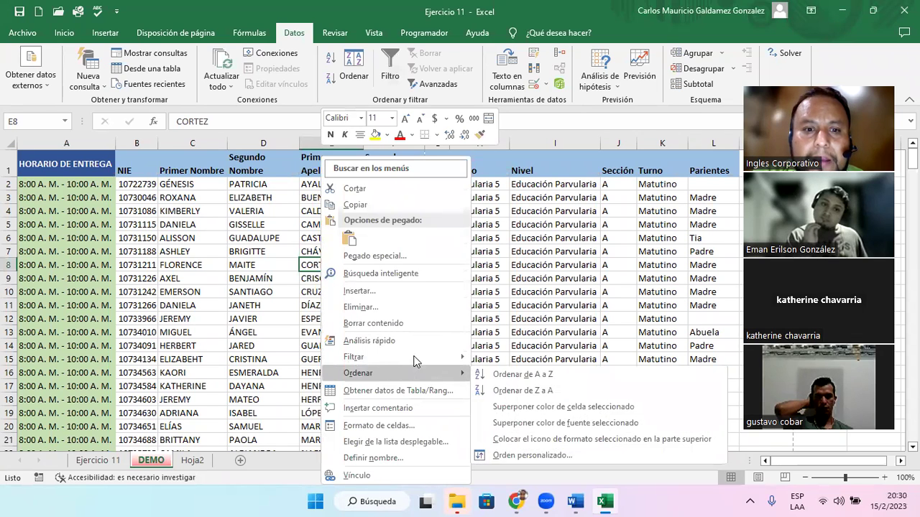
{"action": "mouse_move", "coordinate": [415, 360]}
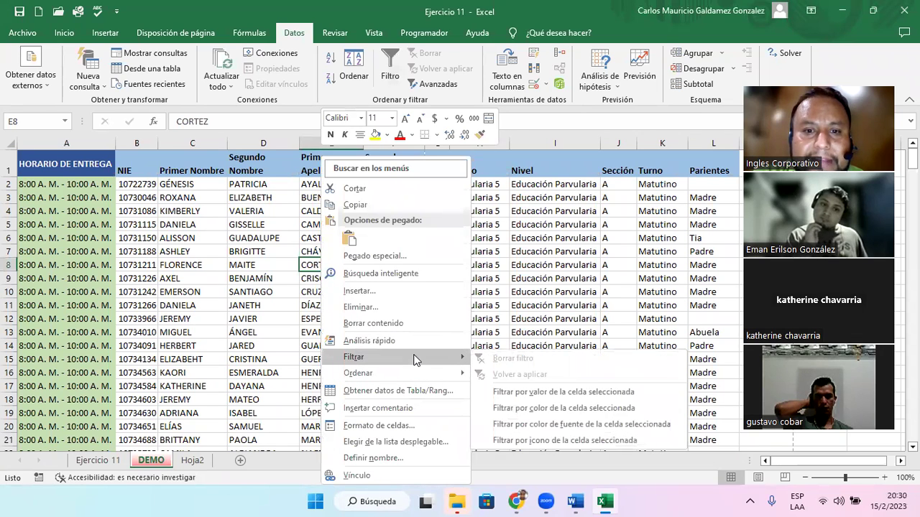
{"action": "left_click", "coordinate": [560, 393]}
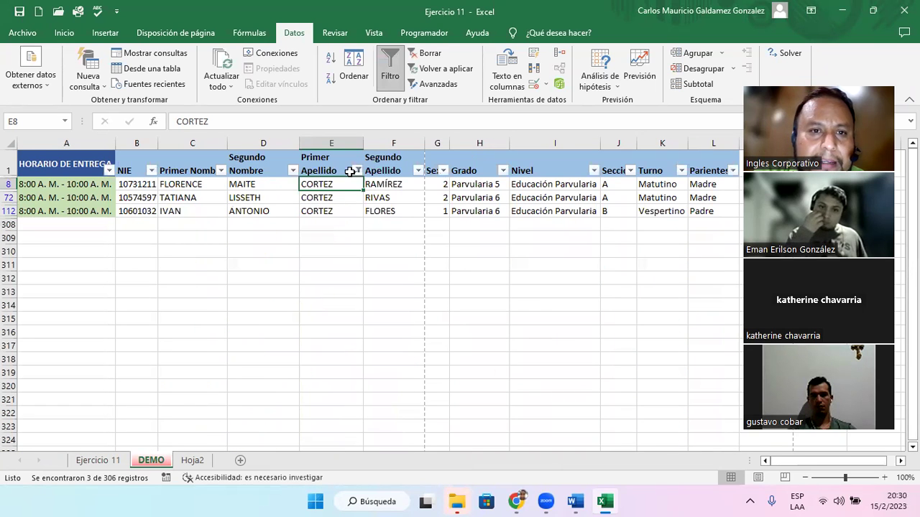
- Tick Seleccionar todo in the Primer Apellido filter to show all records again
{"action": "left_click", "coordinate": [358, 172]}
{"action": "left_click", "coordinate": [248, 319]}
{"action": "left_click", "coordinate": [275, 443]}
{"action": "left_click", "coordinate": [388, 264]}
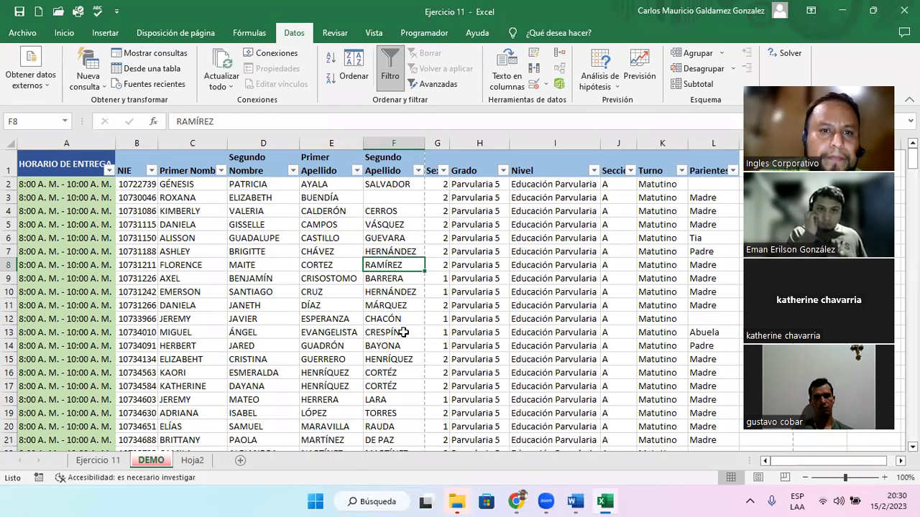
- Toggle the header filters off and back on with Ctrl+Shift+L from the GUADRÓN cell
{"action": "key", "text": "Left"}
{"action": "key", "text": "ctrl+shift+l"}
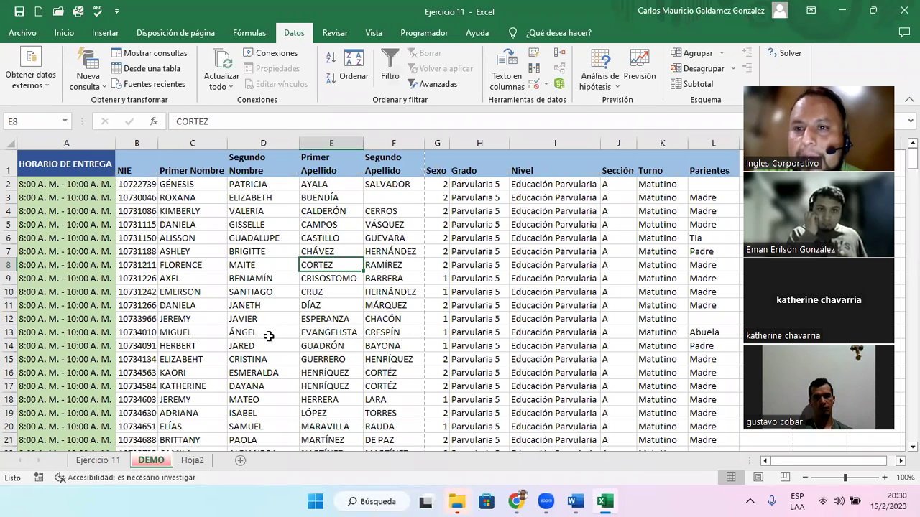
{"action": "left_click", "coordinate": [313, 346]}
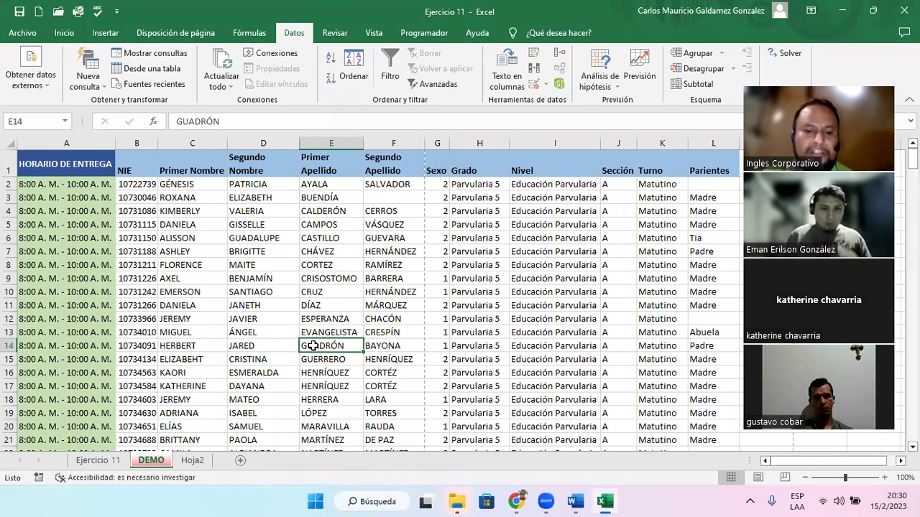
{"action": "key", "text": "ctrl+shift+l"}
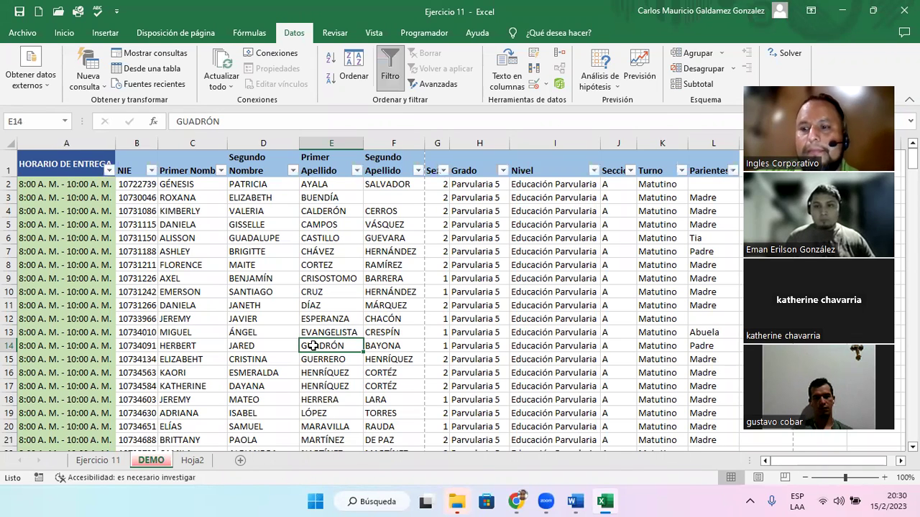
- Select empty cell N9 outside the table and try applying Filtro, triggering the range warning
{"action": "left_click", "coordinate": [750, 76]}
{"action": "left_click", "coordinate": [820, 303]}
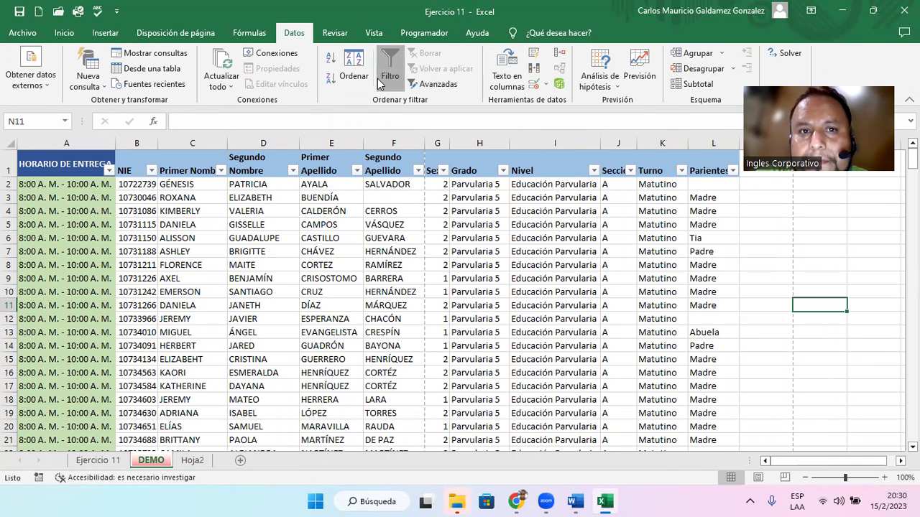
{"action": "left_click", "coordinate": [391, 68]}
{"action": "left_click", "coordinate": [814, 280]}
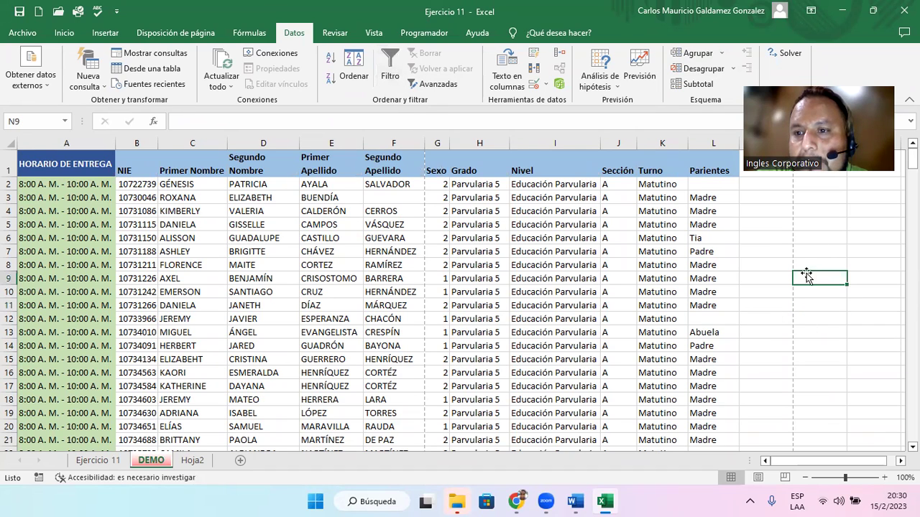
{"action": "left_click", "coordinate": [390, 68]}
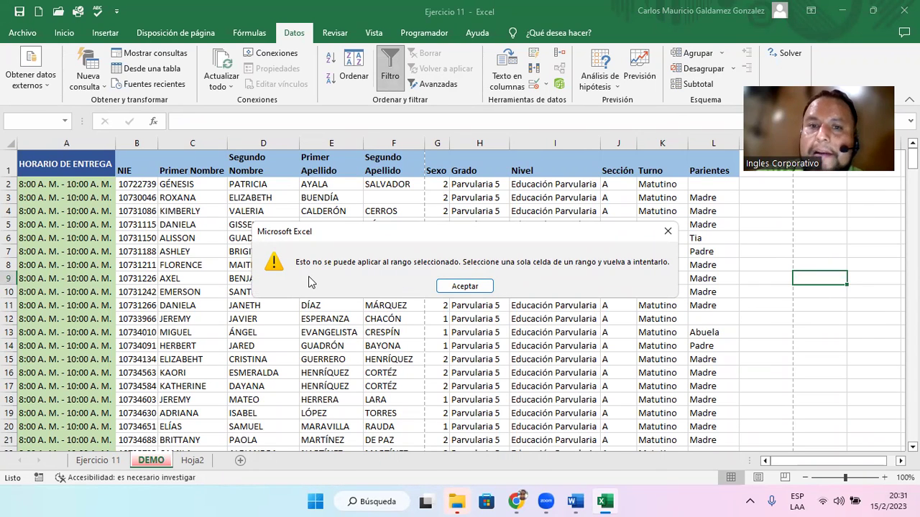
- Dismiss the warning, apply Filtro from cell E9 (CRISOSTOMO), then select F17 (CORTÉZ)
{"action": "left_click", "coordinate": [448, 287]}
{"action": "left_click", "coordinate": [328, 280]}
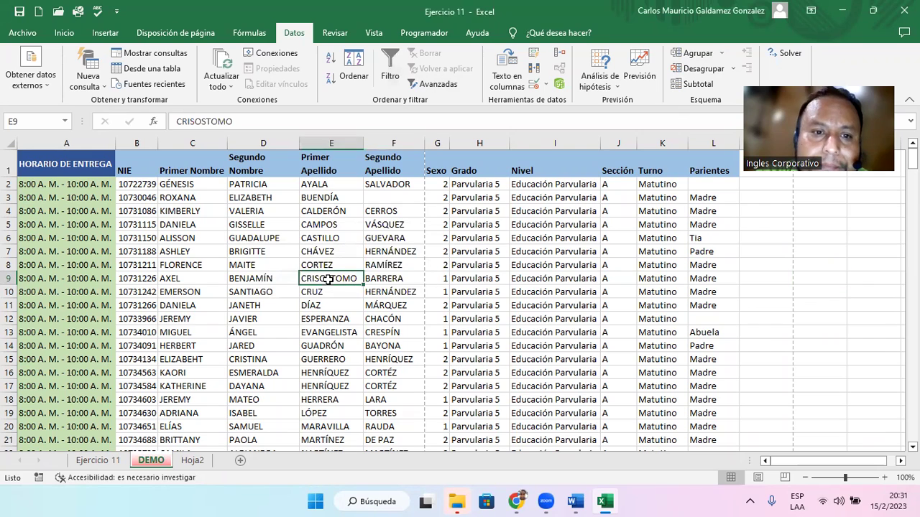
{"action": "left_click", "coordinate": [388, 70]}
{"action": "left_click", "coordinate": [385, 388]}
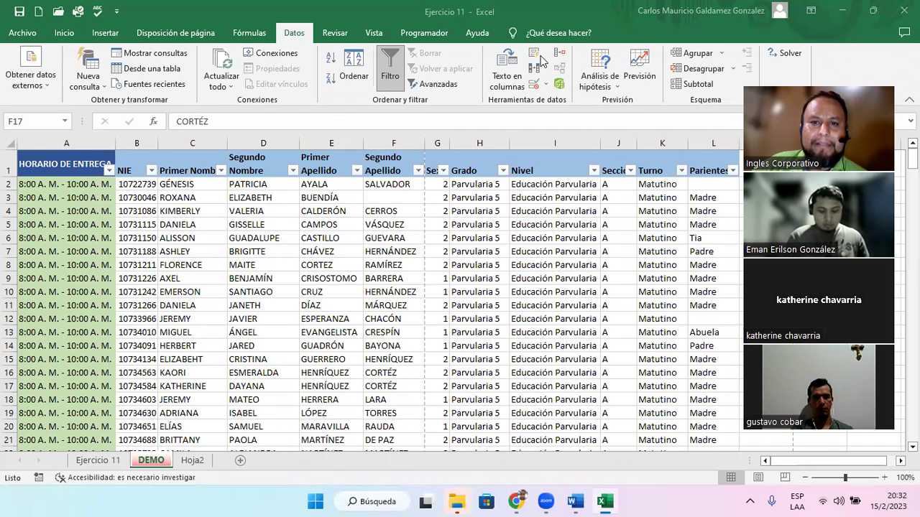
- Remove the DEMO filter arrows, then look over the Sort & Filter and Format Cells options
{"action": "left_click", "coordinate": [386, 79]}
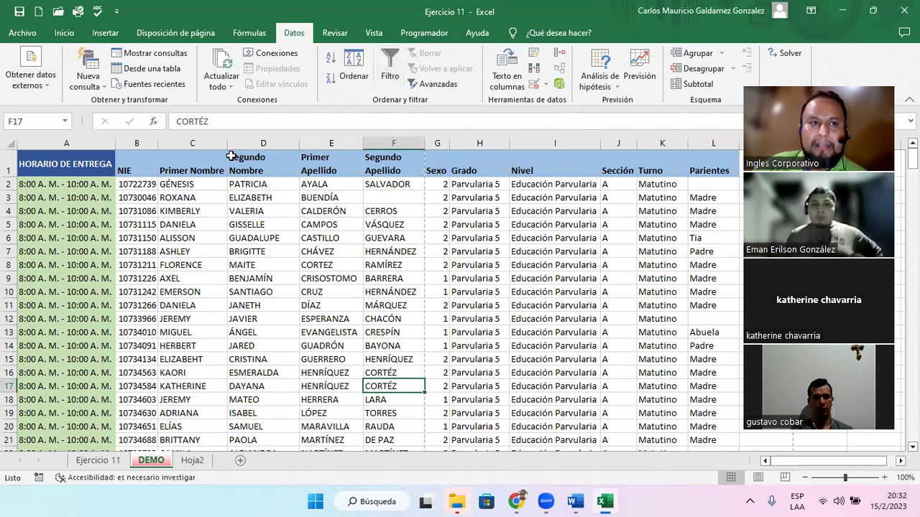
{"action": "left_click", "coordinate": [64, 33]}
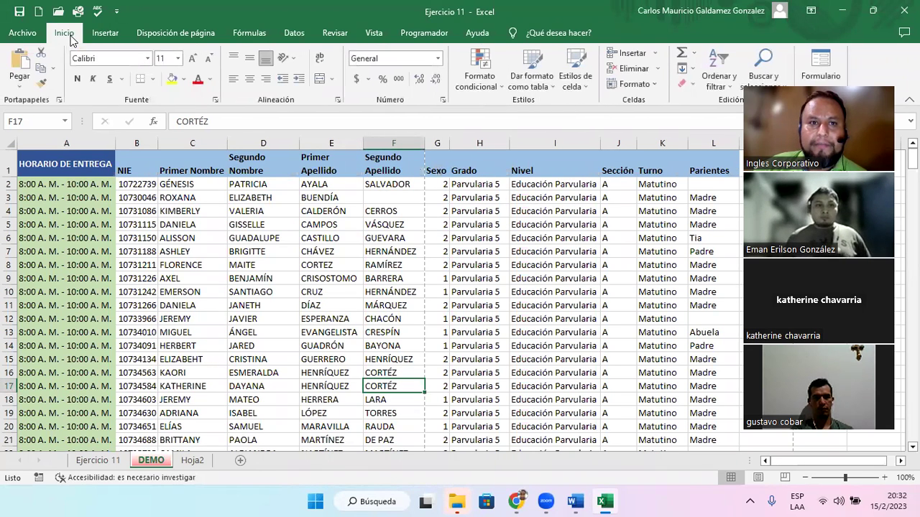
{"action": "left_click", "coordinate": [720, 89]}
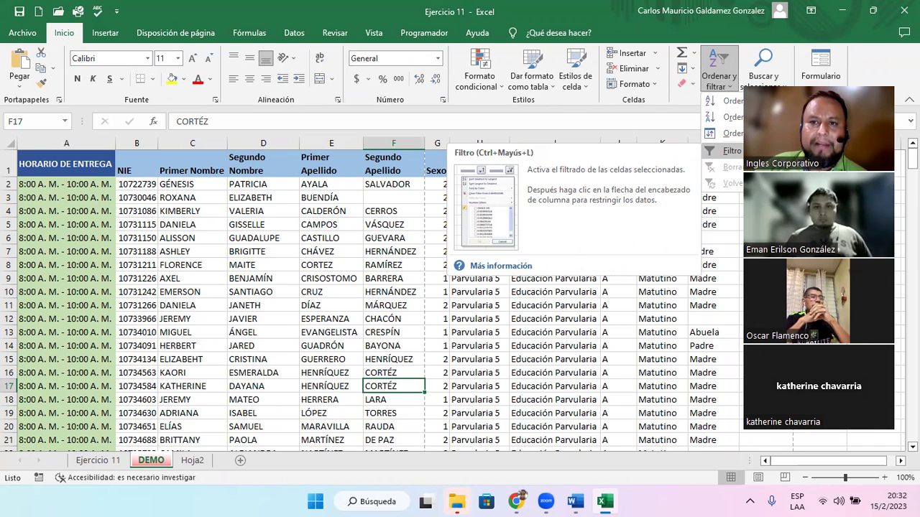
{"action": "left_click", "coordinate": [442, 100]}
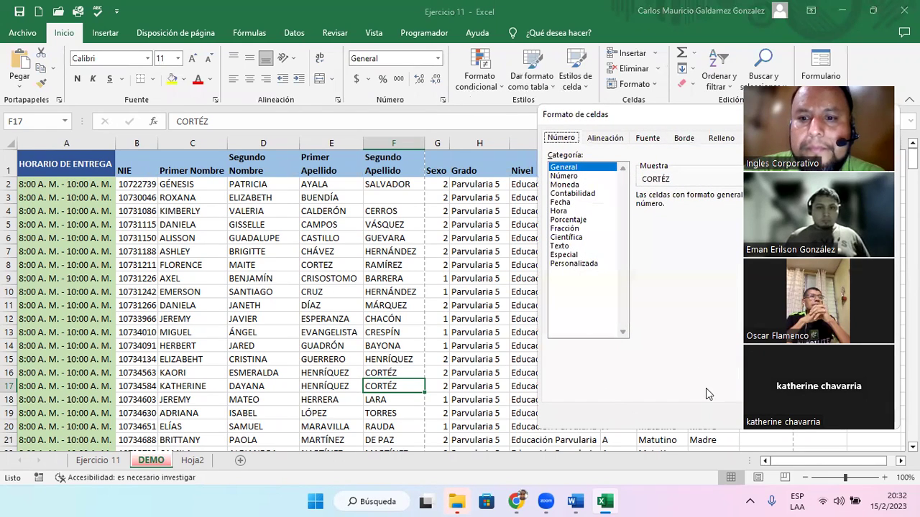
{"action": "left_click_drag", "start_coordinate": [635, 119], "coordinate": [252, 81]}
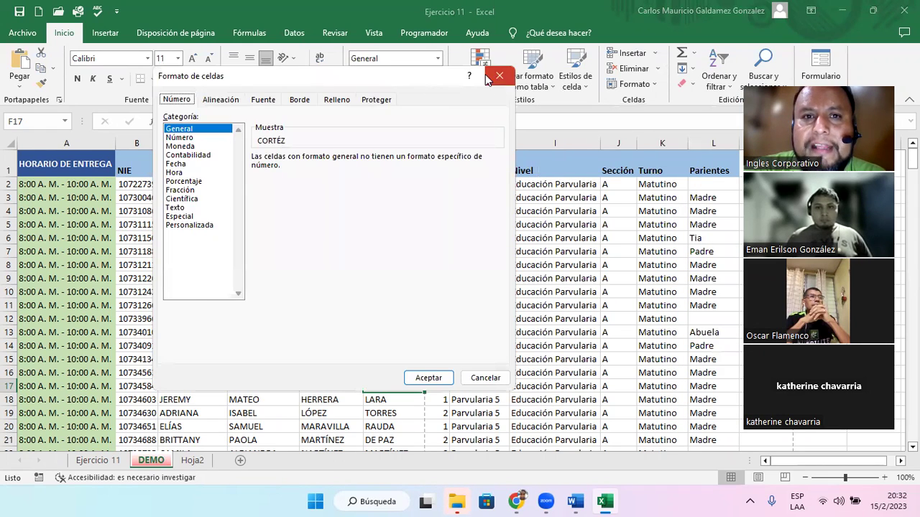
{"action": "left_click", "coordinate": [493, 76]}
- Select cell F9 (BARRERA), then cell E10 (CRUZ)
{"action": "scroll", "coordinate": [496, 85], "scroll_direction": "down", "scroll_amount": 3}
{"action": "scroll", "coordinate": [495, 85], "scroll_direction": "down", "scroll_amount": 1}
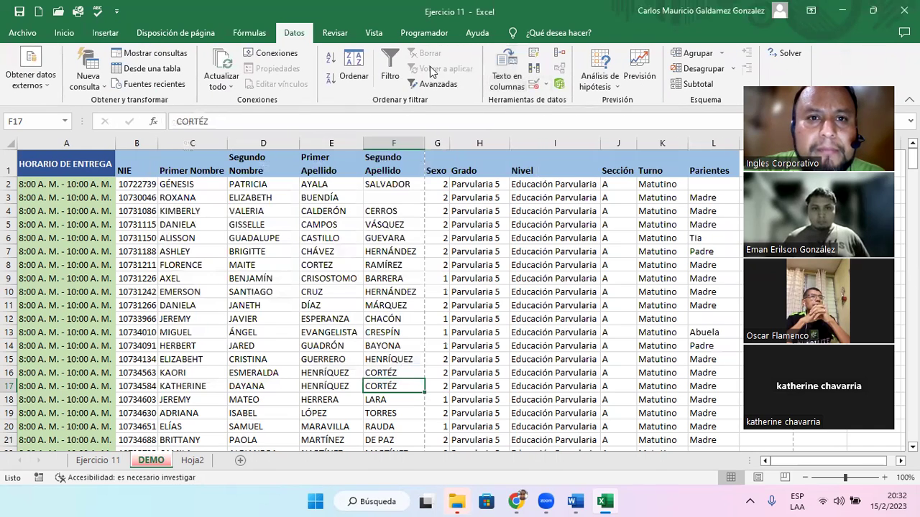
{"action": "left_click", "coordinate": [373, 275]}
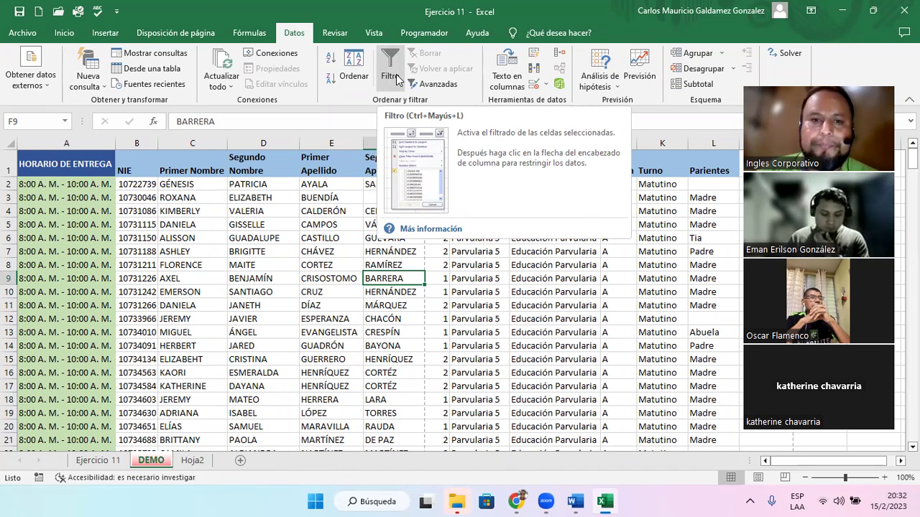
{"action": "left_click", "coordinate": [317, 293]}
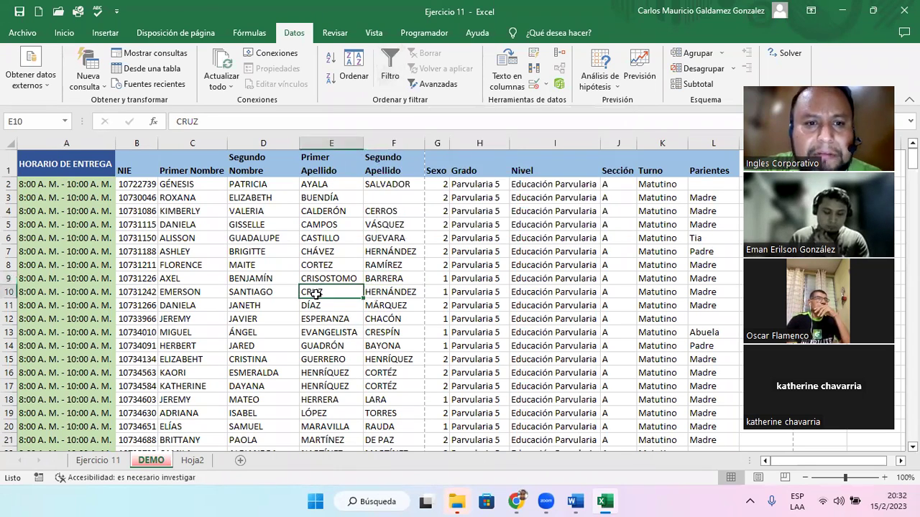
{"action": "right_click", "coordinate": [327, 297]}
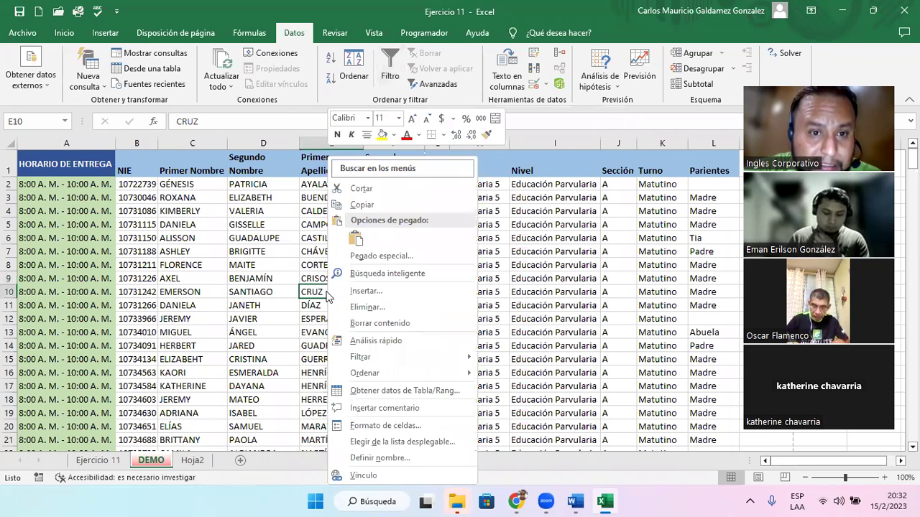
{"action": "mouse_move", "coordinate": [415, 359]}
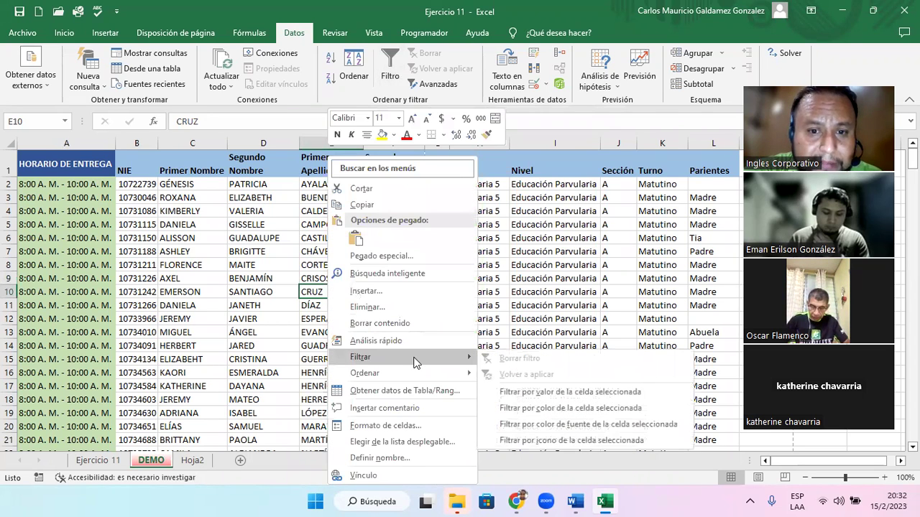
{"action": "left_click", "coordinate": [562, 394]}
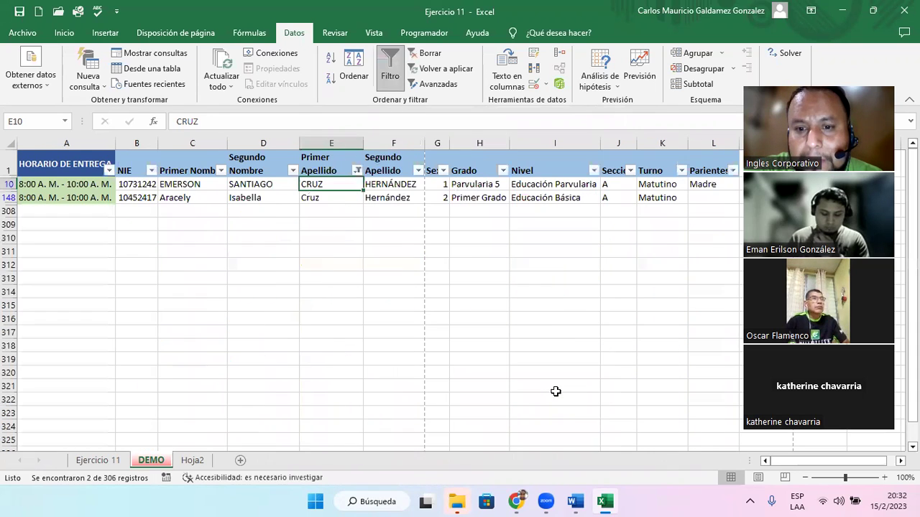
{"action": "left_click", "coordinate": [357, 170]}
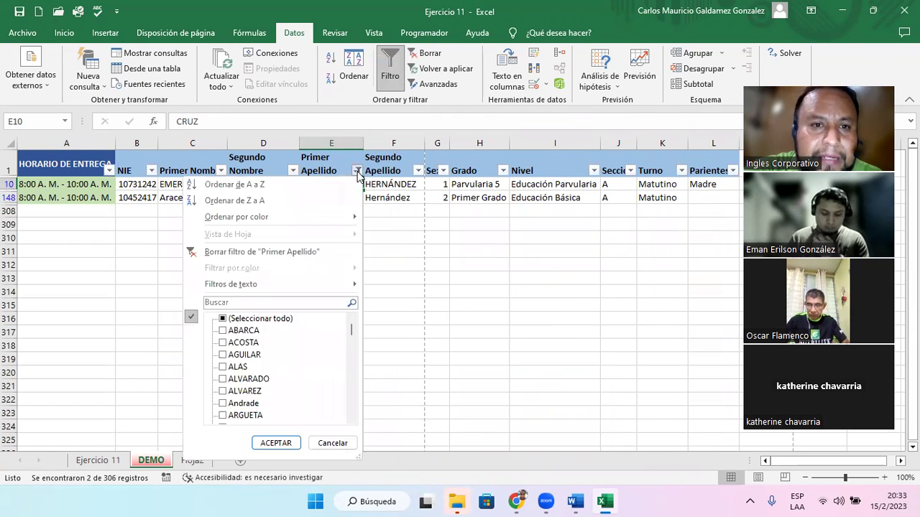
{"action": "left_click", "coordinate": [267, 318]}
{"action": "left_click", "coordinate": [275, 444]}
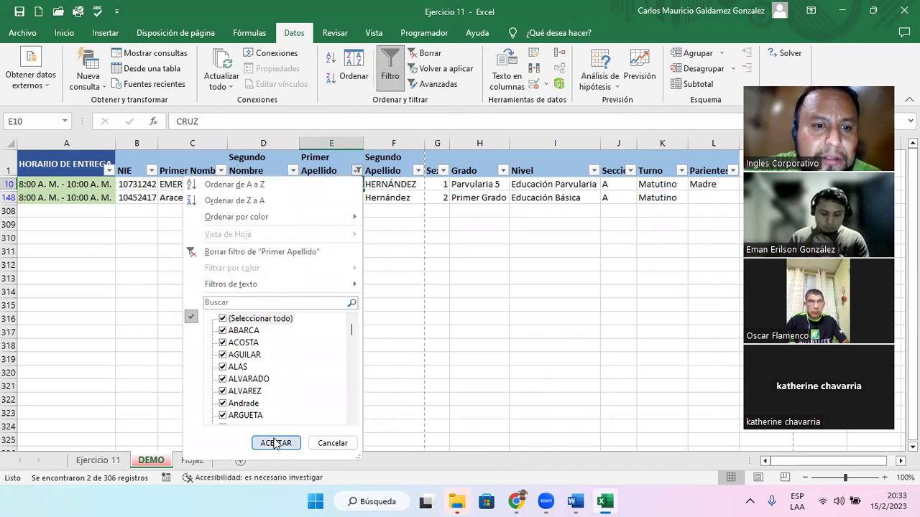
{"action": "left_click", "coordinate": [369, 291]}
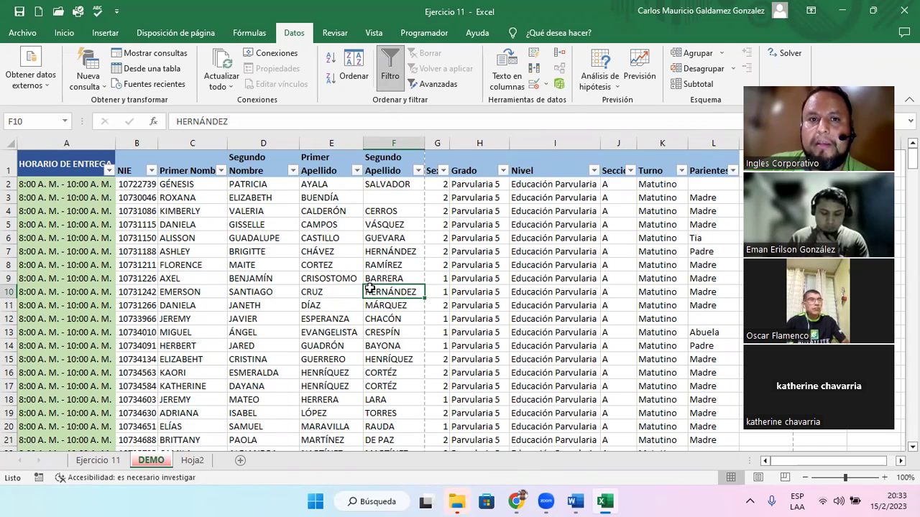
{"action": "key", "text": "ctrl+z"}
{"action": "key", "text": "ctrl+z"}
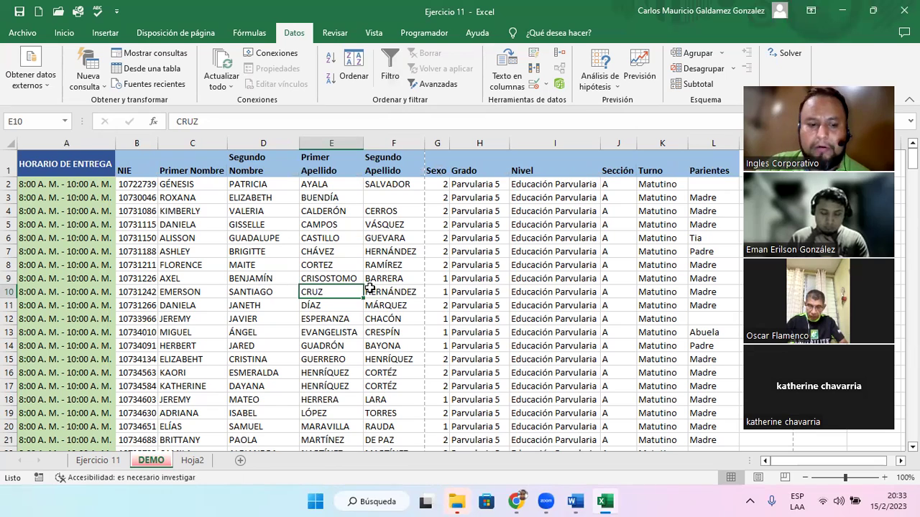
- Re-enable AutoFilter with Ctrl+Shift+L and bring up the Grado column's value list
{"action": "key", "text": "ctrl+shift+l"}
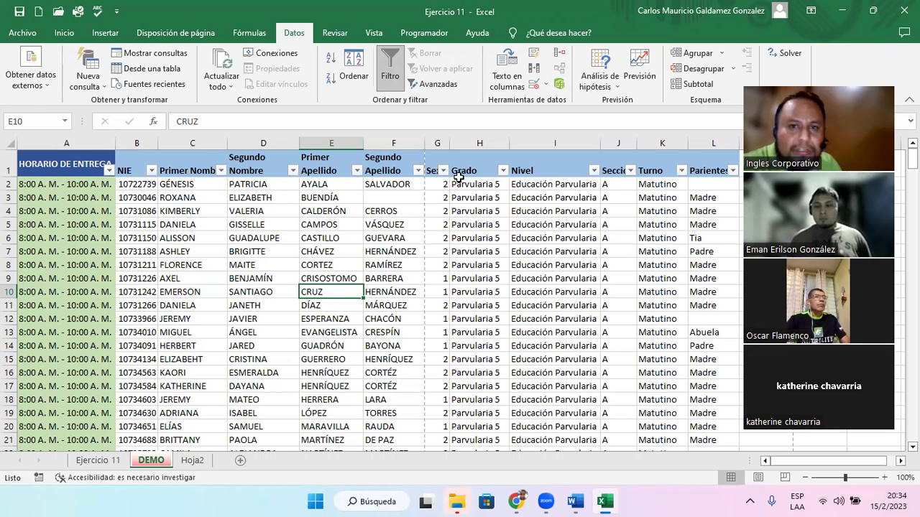
{"action": "left_click", "coordinate": [504, 172]}
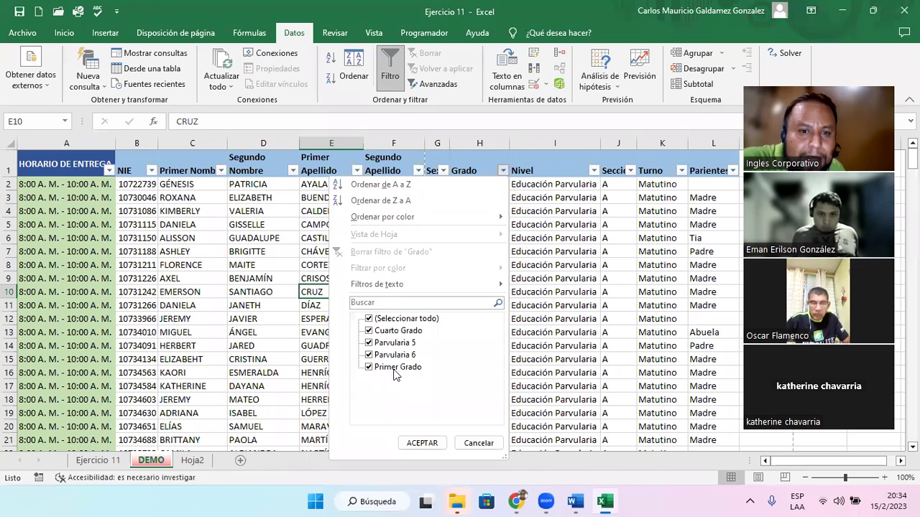
- Untick Cuarto Grado so Grado shows only Parvularia 5, and apply the filter
{"action": "left_click", "coordinate": [368, 331]}
{"action": "left_click", "coordinate": [369, 355]}
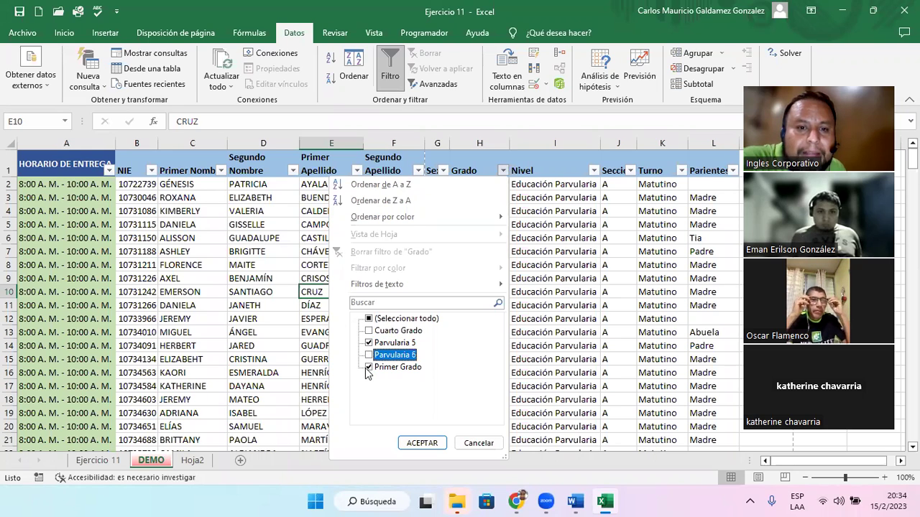
{"action": "left_click", "coordinate": [368, 368]}
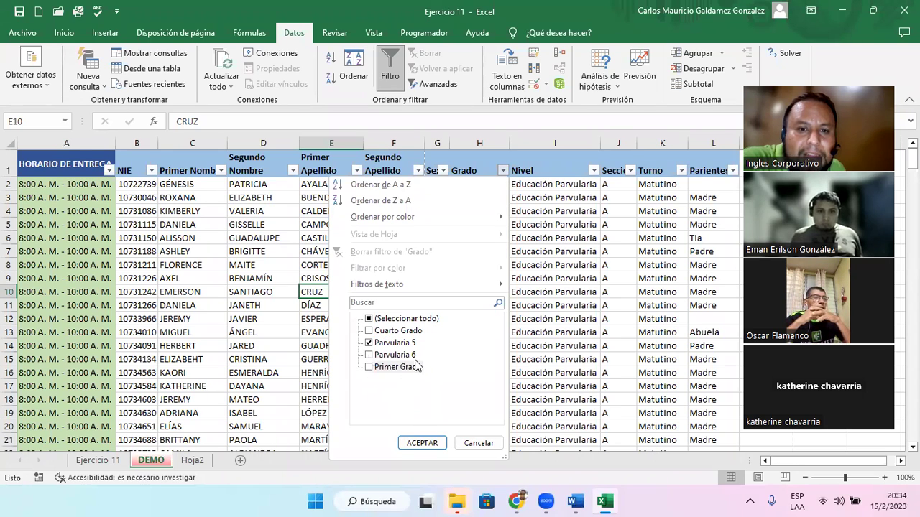
{"action": "left_click", "coordinate": [368, 356]}
{"action": "left_click", "coordinate": [369, 367]}
{"action": "left_click", "coordinate": [370, 355]}
{"action": "left_click", "coordinate": [367, 367]}
{"action": "left_click", "coordinate": [372, 331]}
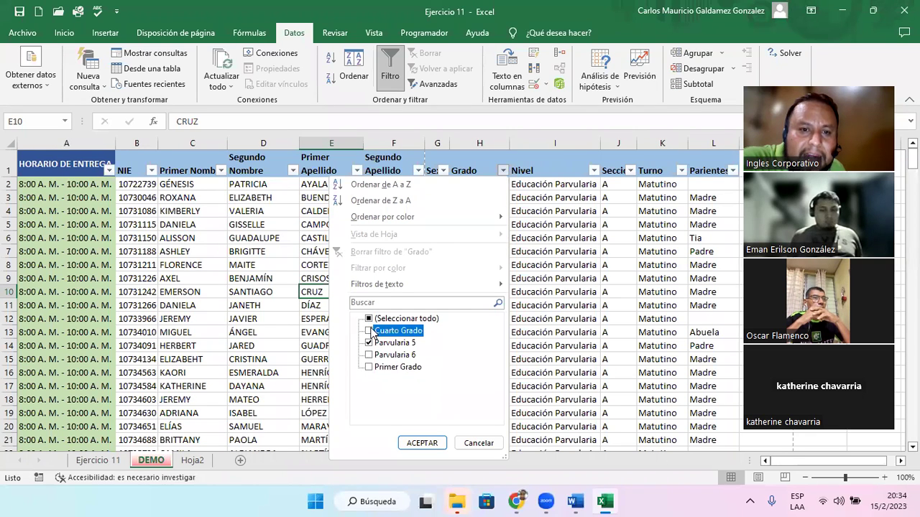
{"action": "left_click", "coordinate": [369, 331]}
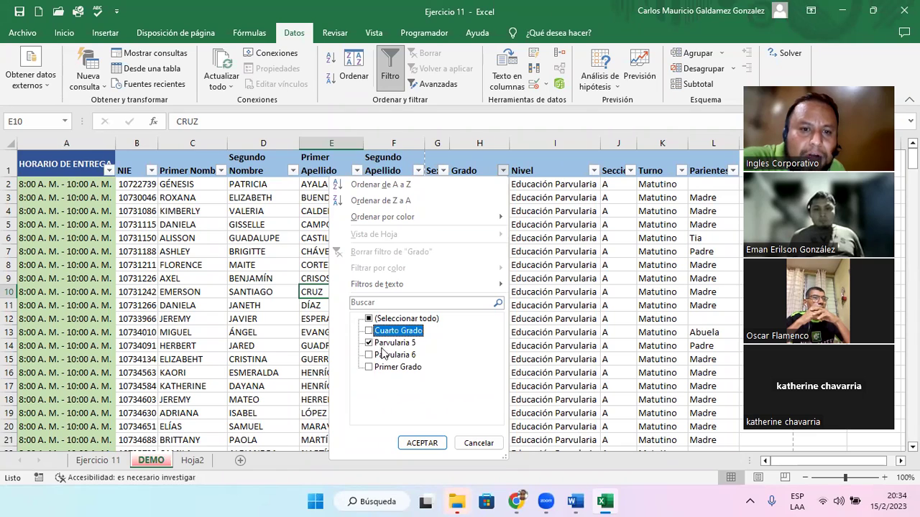
{"action": "left_click", "coordinate": [399, 345]}
{"action": "left_click", "coordinate": [399, 344]}
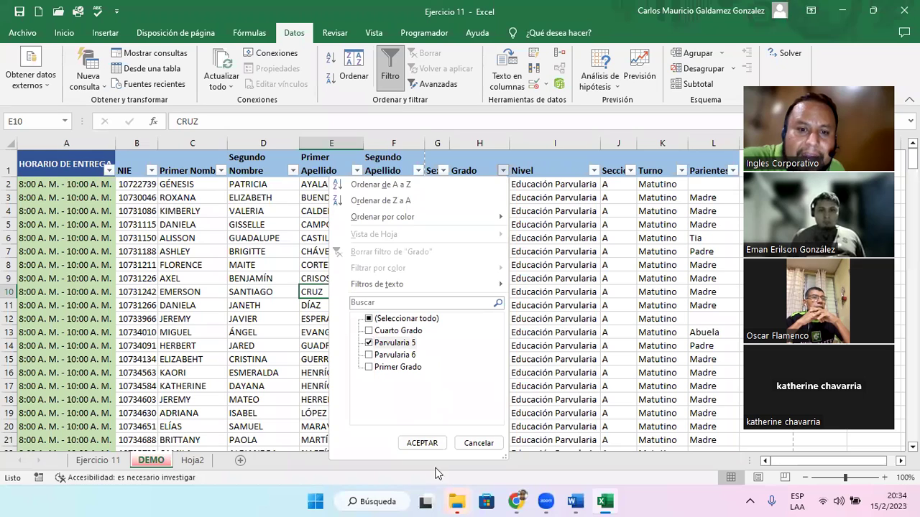
{"action": "left_click", "coordinate": [422, 443]}
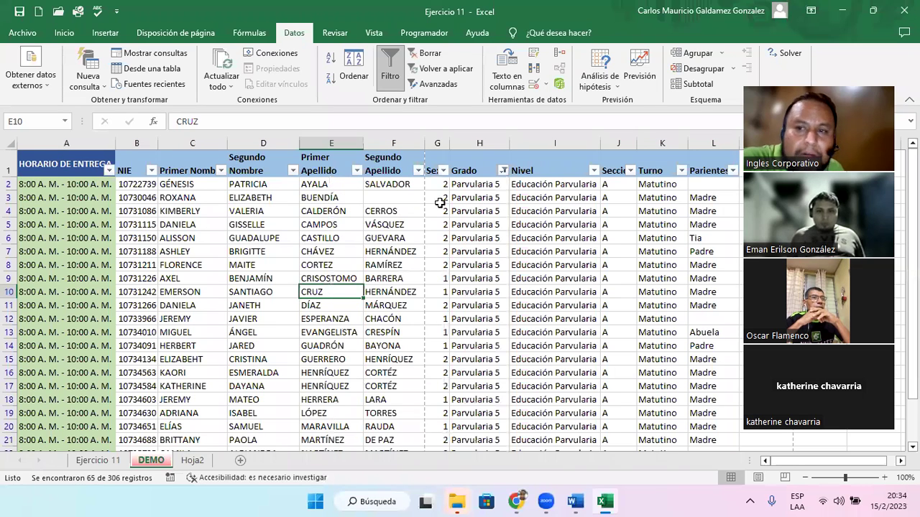
- Select the filtered grades H2:H66 to confirm a count of 65 Parvularia 5 records
{"action": "left_click", "coordinate": [460, 184]}
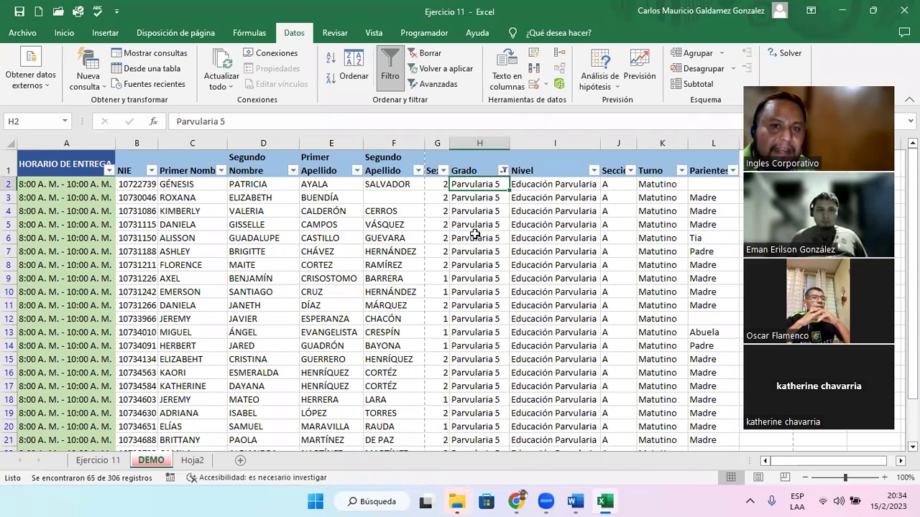
{"action": "scroll", "coordinate": [478, 252], "scroll_direction": "down", "scroll_amount": 2}
{"action": "scroll", "coordinate": [488, 288], "scroll_direction": "down", "scroll_amount": 3}
{"action": "scroll", "coordinate": [496, 316], "scroll_direction": "down", "scroll_amount": 3}
{"action": "scroll", "coordinate": [505, 329], "scroll_direction": "down", "scroll_amount": 3}
{"action": "scroll", "coordinate": [500, 334], "scroll_direction": "down", "scroll_amount": 1}
{"action": "scroll", "coordinate": [489, 338], "scroll_direction": "down", "scroll_amount": 4}
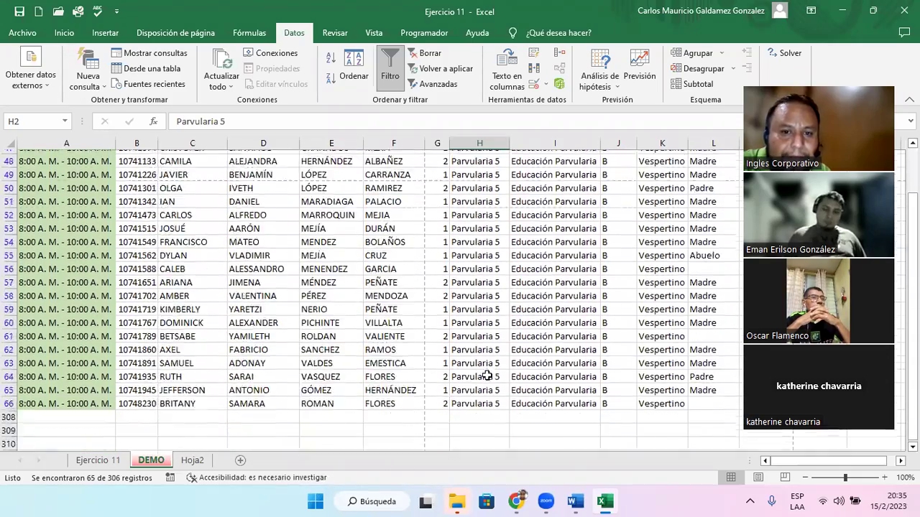
{"action": "scroll", "coordinate": [468, 345], "scroll_direction": "down", "scroll_amount": 2}
{"action": "left_click", "coordinate": [468, 345]}
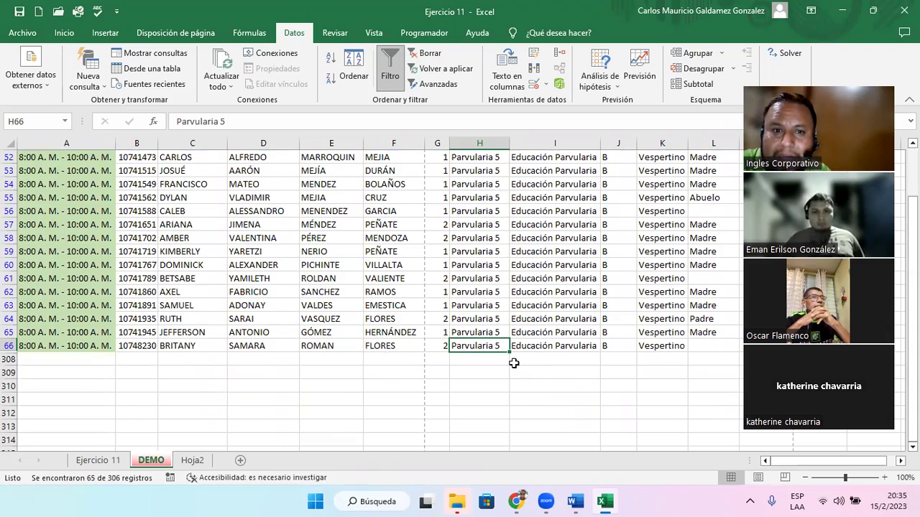
{"action": "scroll", "coordinate": [489, 338], "scroll_direction": "up", "scroll_amount": 4}
{"action": "scroll", "coordinate": [453, 310], "scroll_direction": "up", "scroll_amount": 2}
{"action": "scroll", "coordinate": [461, 241], "scroll_direction": "up", "scroll_amount": 6}
{"action": "scroll", "coordinate": [436, 227], "scroll_direction": "up", "scroll_amount": 3}
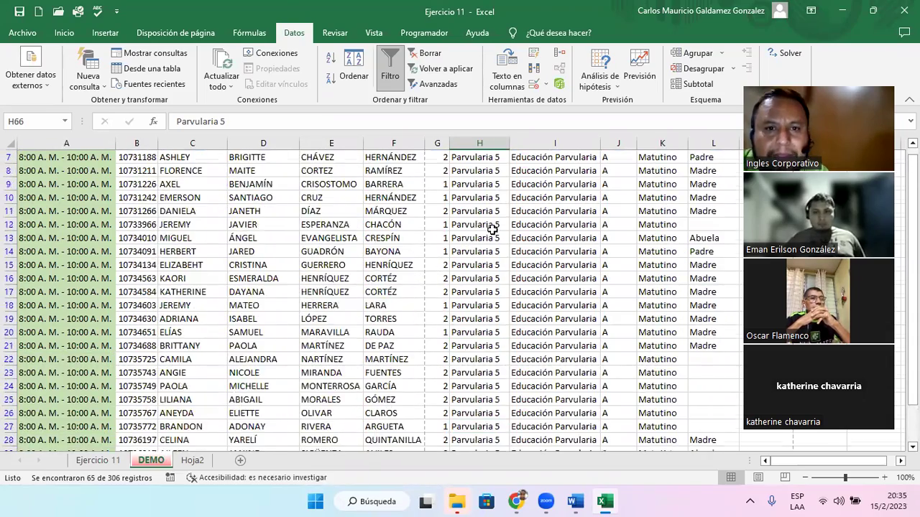
{"action": "scroll", "coordinate": [467, 213], "scroll_direction": "up", "scroll_amount": 2}
{"action": "left_click", "coordinate": [460, 183], "text": "shift"}
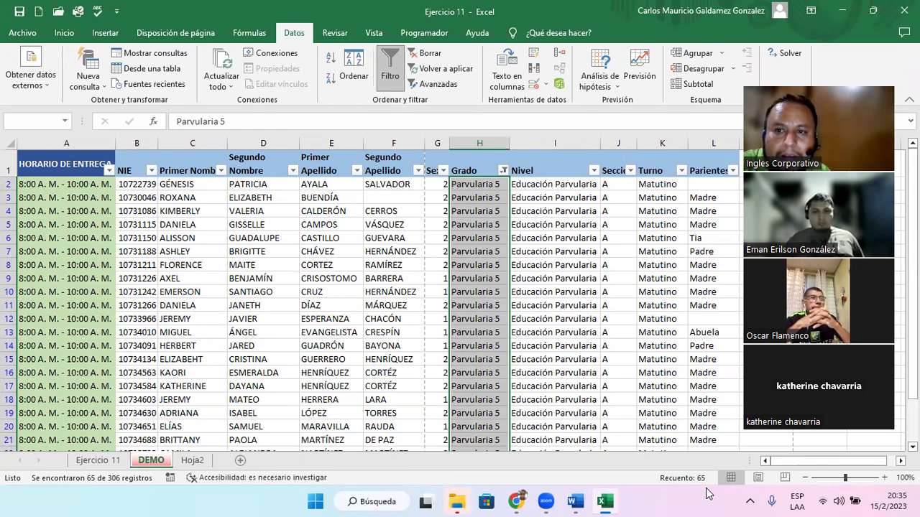
- Clear the selection back to H2 and show the Sección filter's value list
{"action": "left_click", "coordinate": [471, 278]}
{"action": "left_click", "coordinate": [464, 184]}
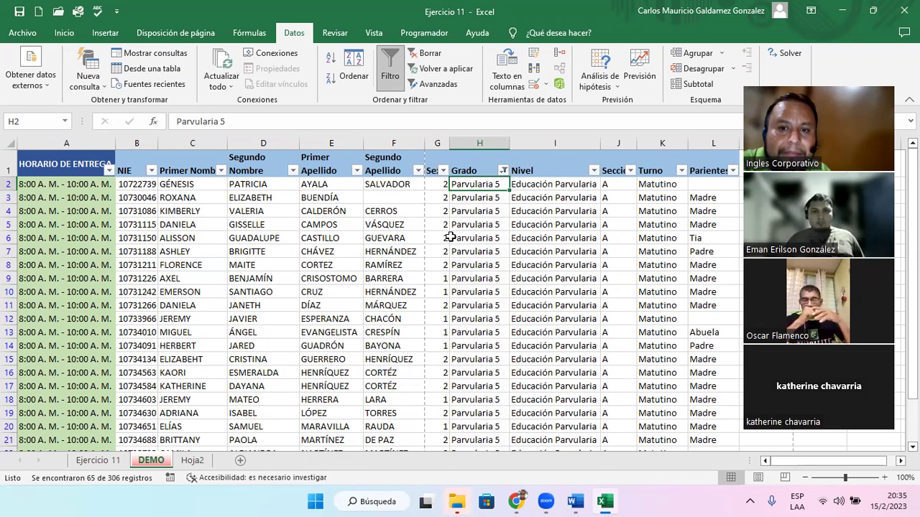
{"action": "left_click", "coordinate": [630, 171]}
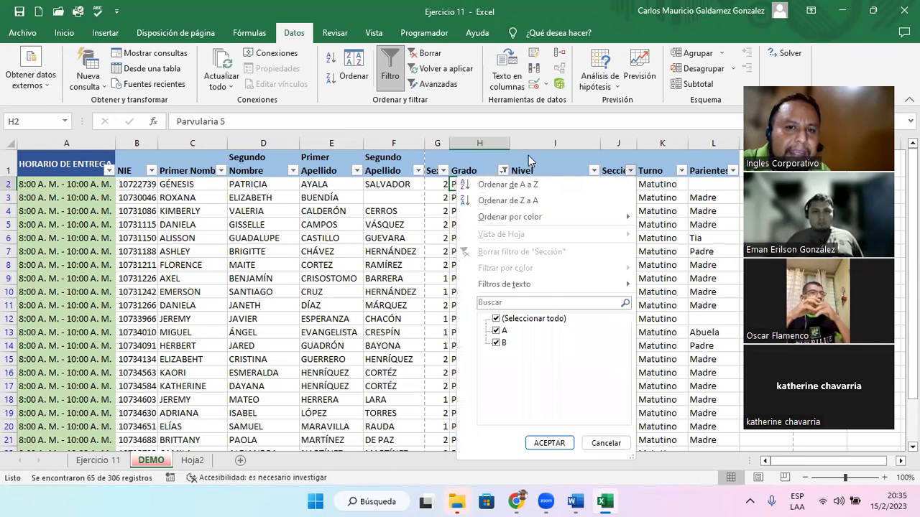
- Untick section A in the Sección filter and apply it, keeping only section B
{"action": "left_click", "coordinate": [447, 182]}
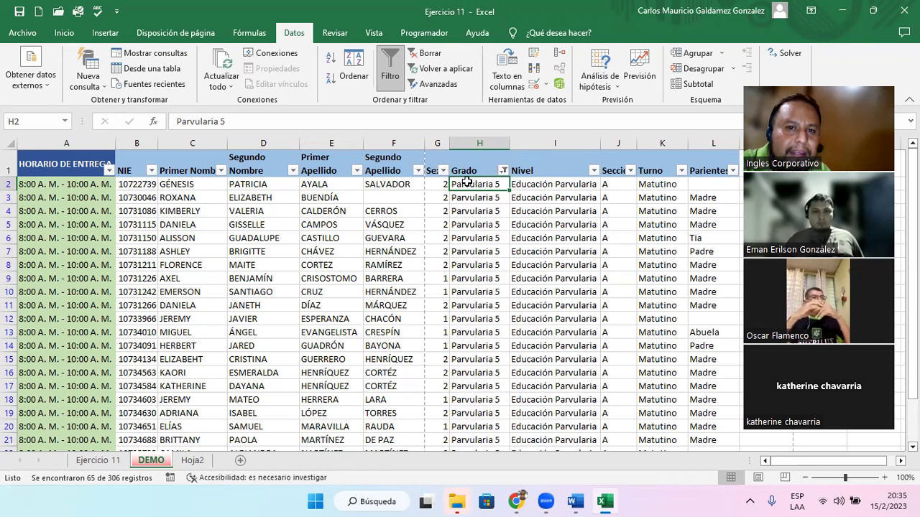
{"action": "left_click", "coordinate": [630, 172]}
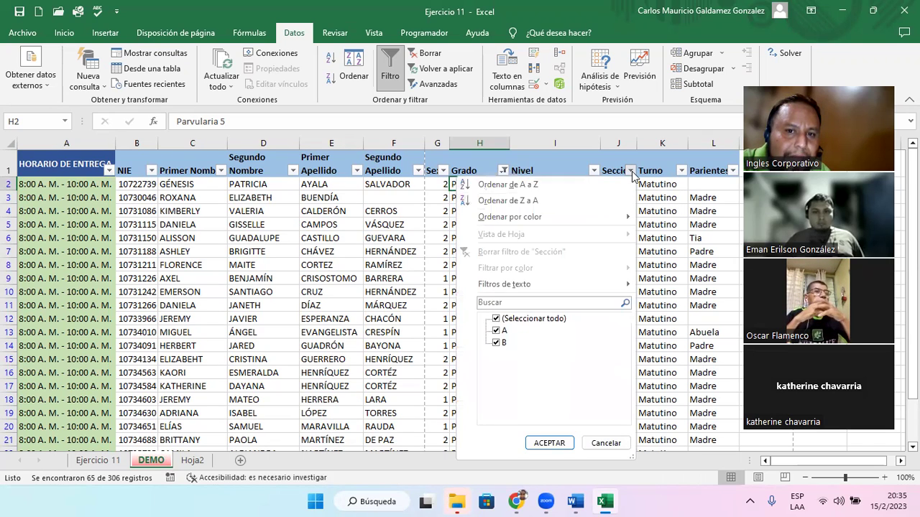
{"action": "left_click", "coordinate": [497, 331]}
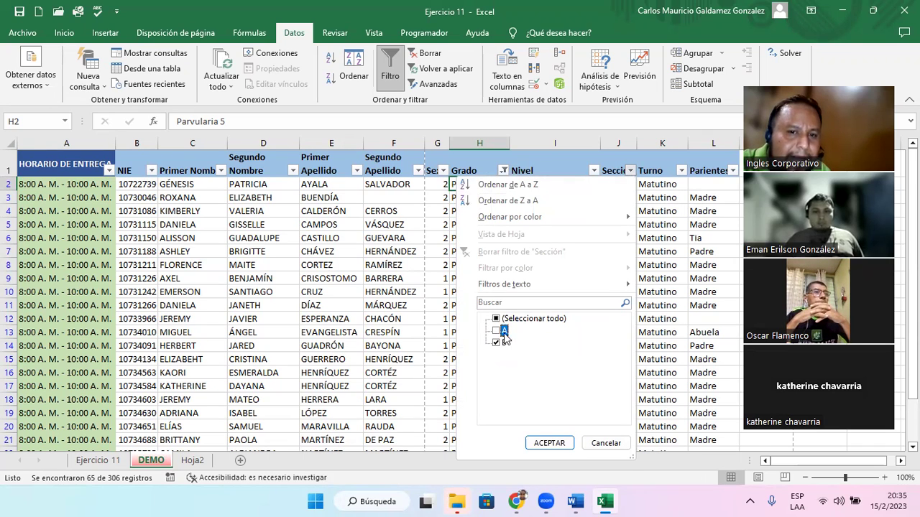
{"action": "left_click", "coordinate": [547, 443]}
- Select the filtered grades from H35 downward to check the count of 32 records
{"action": "left_click", "coordinate": [481, 189]}
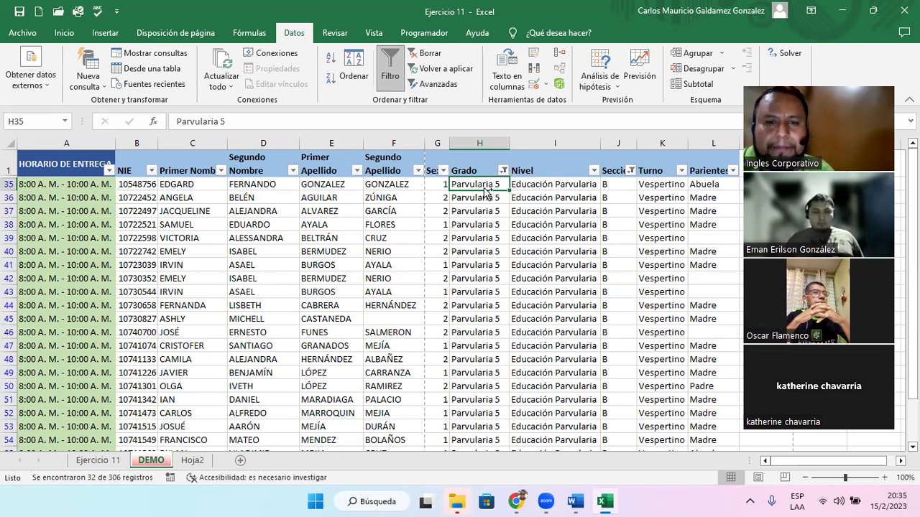
{"action": "key", "text": "ctrl+shift+Down"}
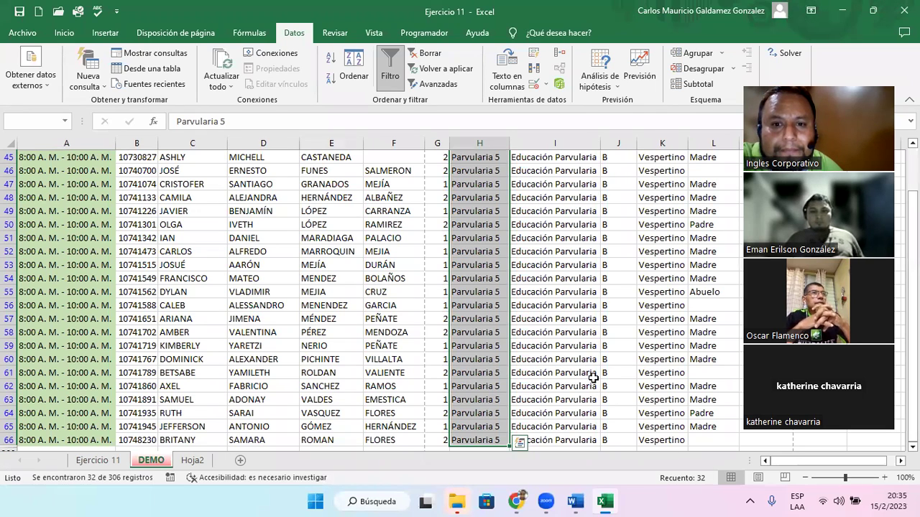
{"action": "scroll", "coordinate": [616, 261], "scroll_direction": "up", "scroll_amount": 3}
{"action": "scroll", "coordinate": [577, 173], "scroll_direction": "up", "scroll_amount": 1}
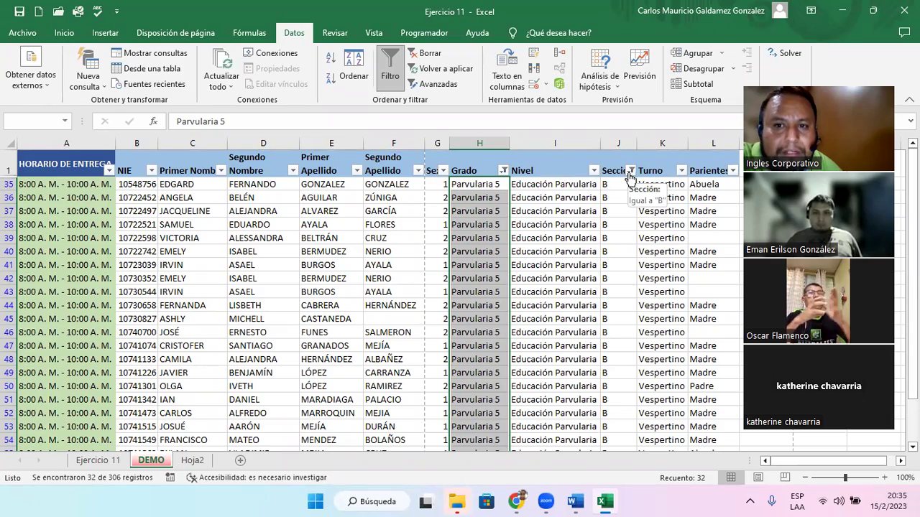
{"action": "scroll", "coordinate": [671, 273], "scroll_direction": "down", "scroll_amount": 2}
{"action": "scroll", "coordinate": [675, 302], "scroll_direction": "down", "scroll_amount": 4}
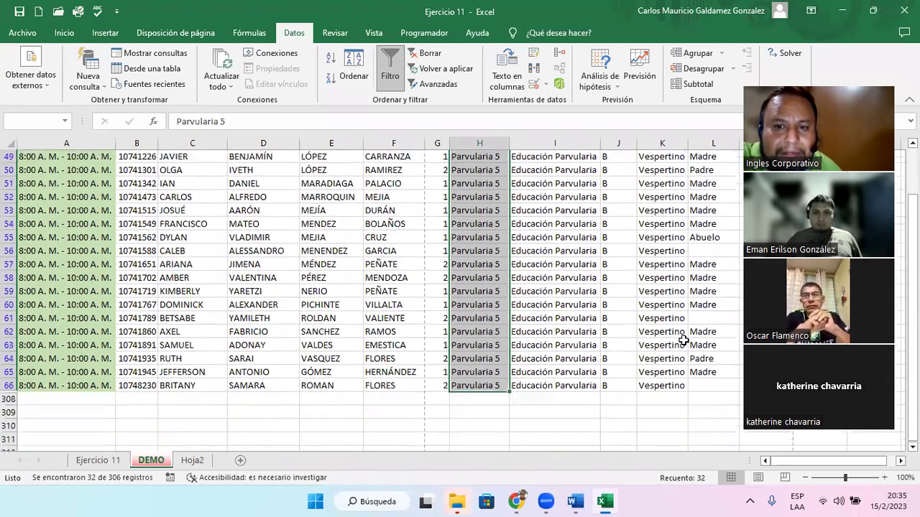
{"action": "scroll", "coordinate": [677, 353], "scroll_direction": "up", "scroll_amount": 2}
{"action": "scroll", "coordinate": [677, 352], "scroll_direction": "up", "scroll_amount": 3}
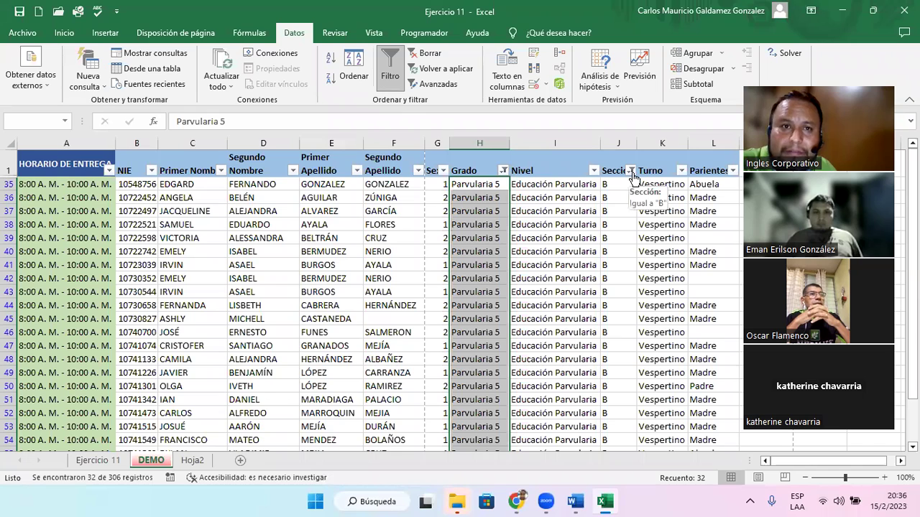
{"action": "left_click", "coordinate": [480, 184]}
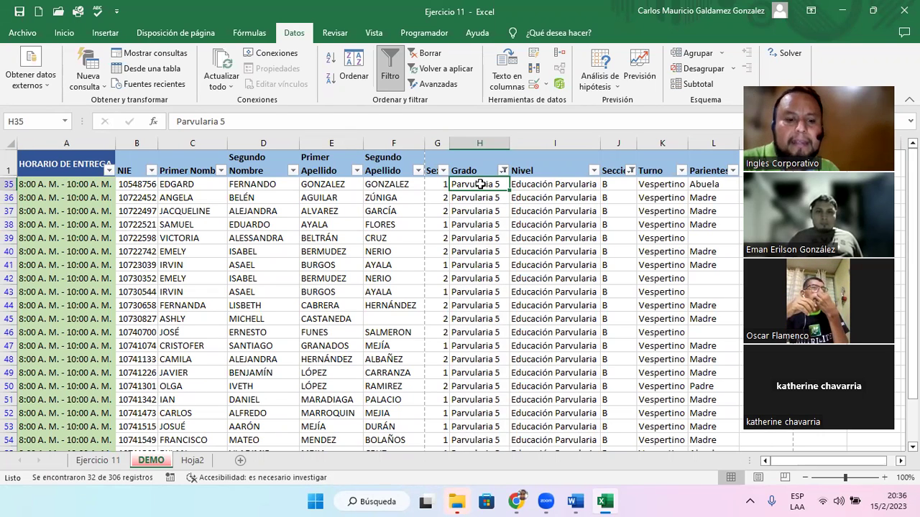
- Select cell D41, the header row, then Segundo Apellido cells from F35 to F39
{"action": "left_click", "coordinate": [233, 263]}
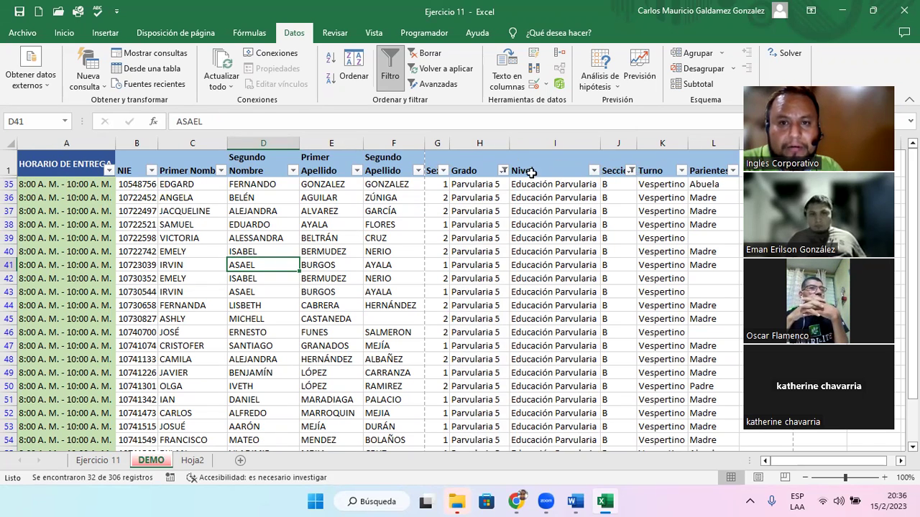
{"action": "left_click_drag", "start_coordinate": [47, 166], "coordinate": [709, 170]}
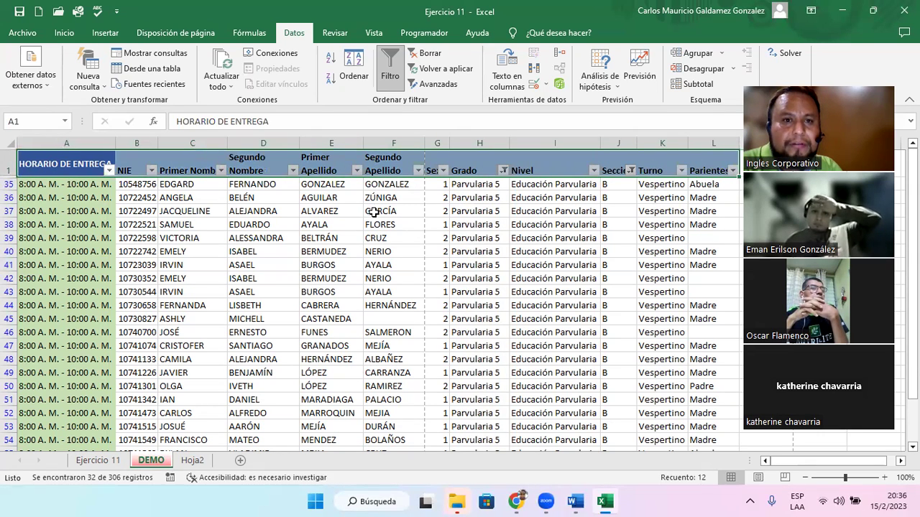
{"action": "left_click", "coordinate": [402, 224]}
{"action": "left_click_drag", "start_coordinate": [396, 184], "coordinate": [395, 360]}
{"action": "left_click", "coordinate": [381, 238]}
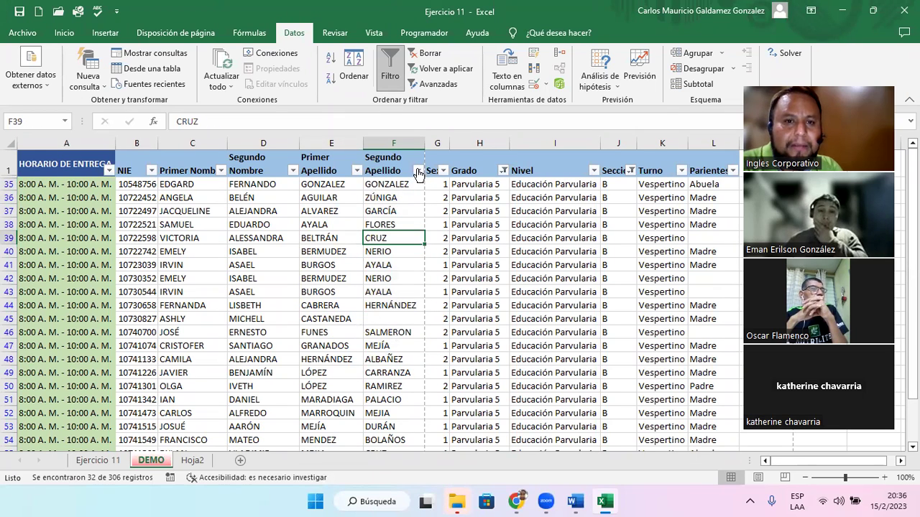
{"action": "left_click", "coordinate": [418, 172]}
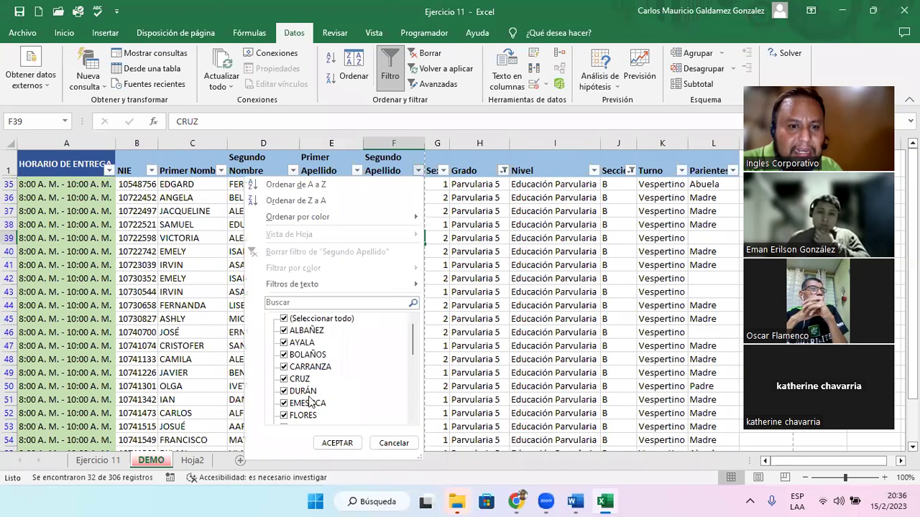
{"action": "scroll", "coordinate": [319, 409], "scroll_direction": "down", "scroll_amount": 2}
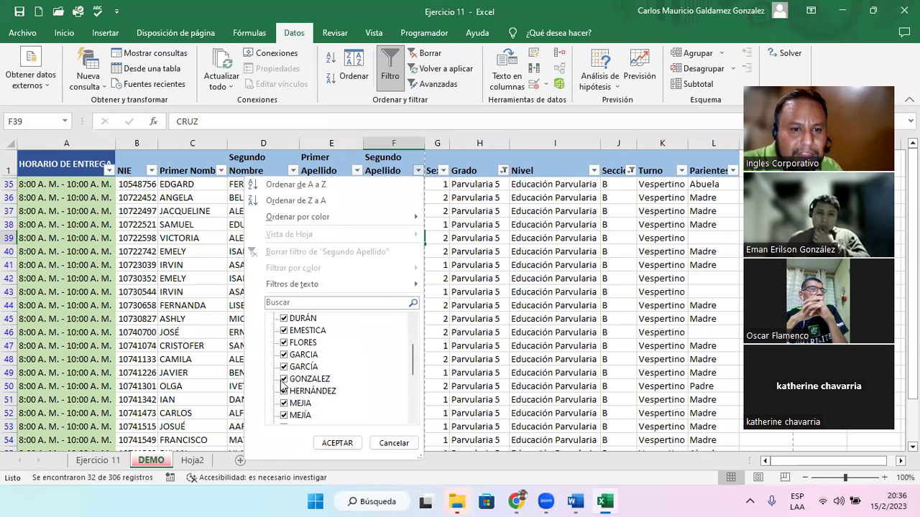
{"action": "scroll", "coordinate": [291, 358], "scroll_direction": "up", "scroll_amount": 2}
{"action": "left_click", "coordinate": [283, 320]}
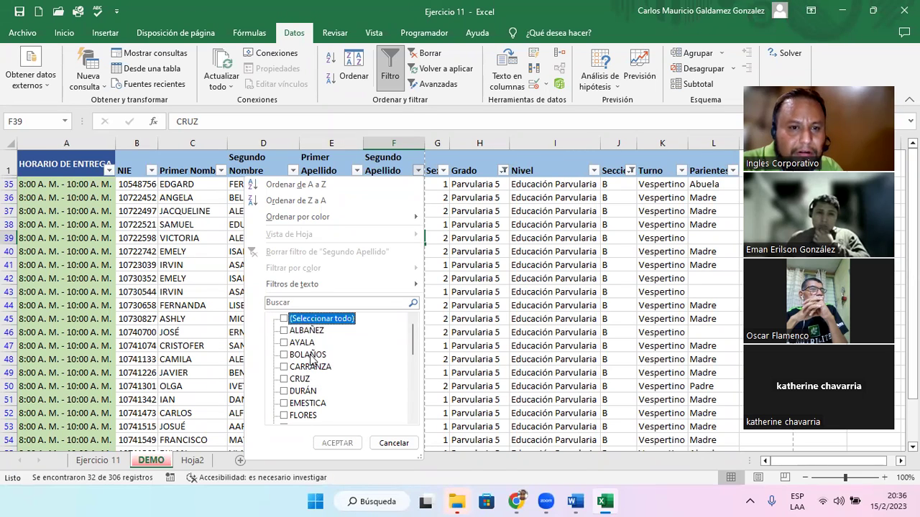
{"action": "scroll", "coordinate": [288, 379], "scroll_direction": "down", "scroll_amount": 1}
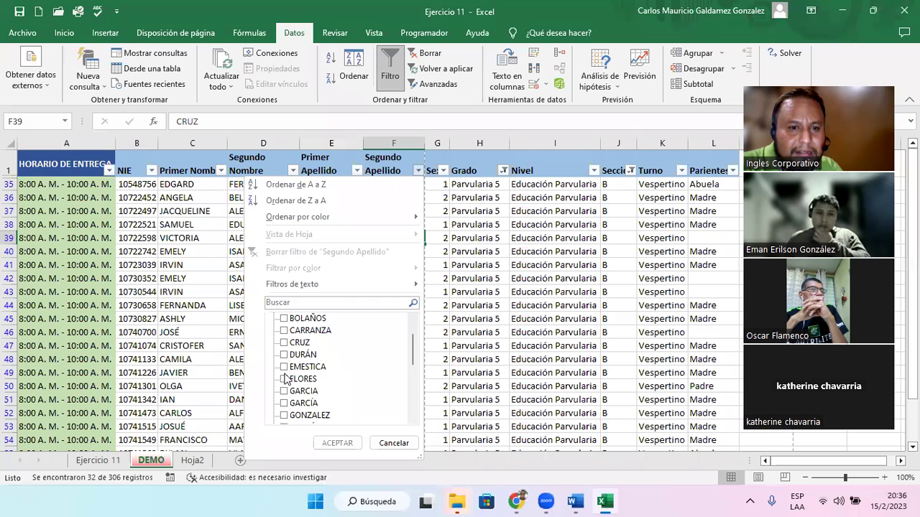
{"action": "left_click", "coordinate": [284, 415]}
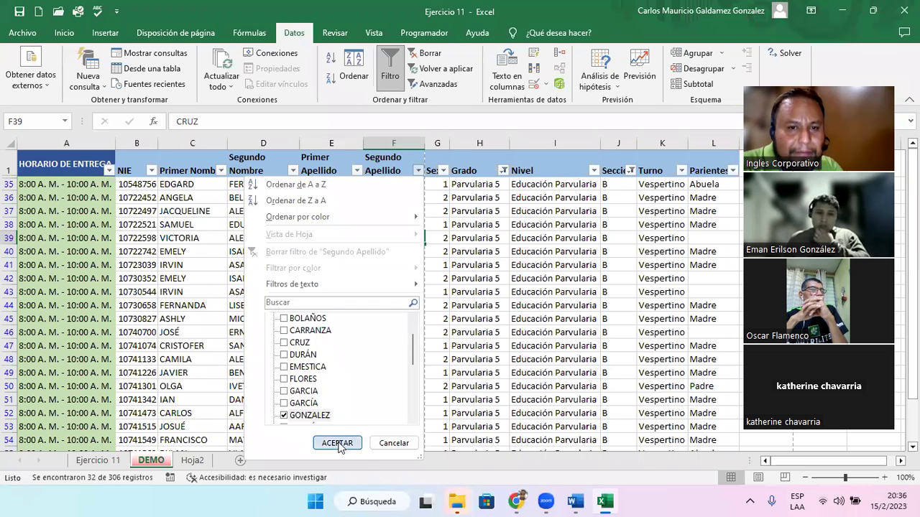
{"action": "left_click", "coordinate": [337, 444]}
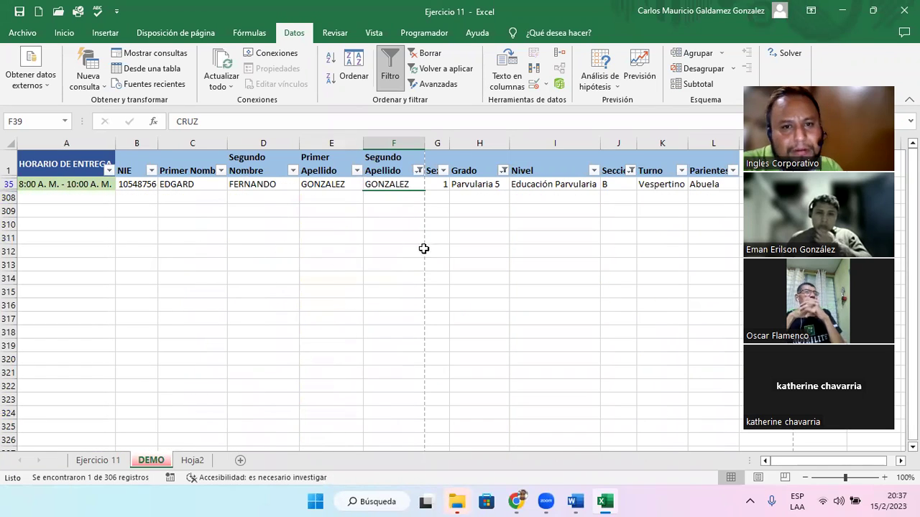
{"action": "left_click", "coordinate": [418, 171]}
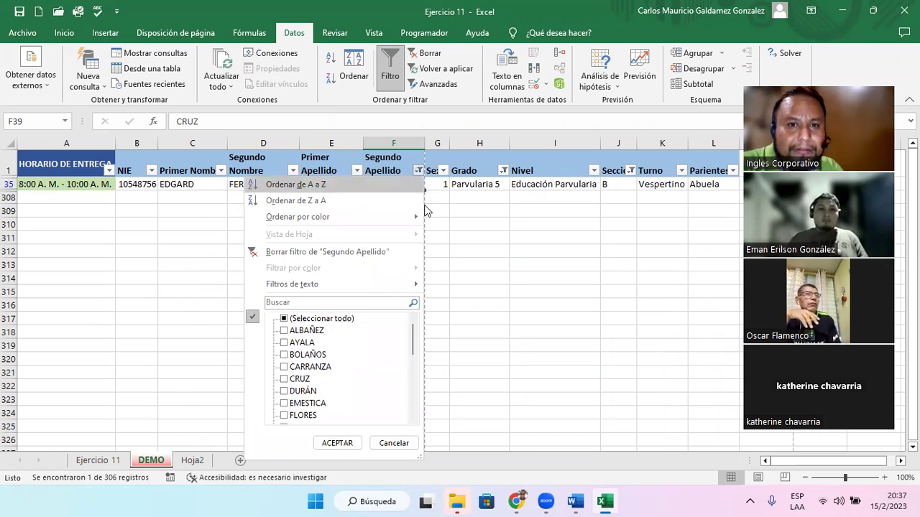
{"action": "left_click", "coordinate": [284, 320]}
{"action": "left_click", "coordinate": [337, 443]}
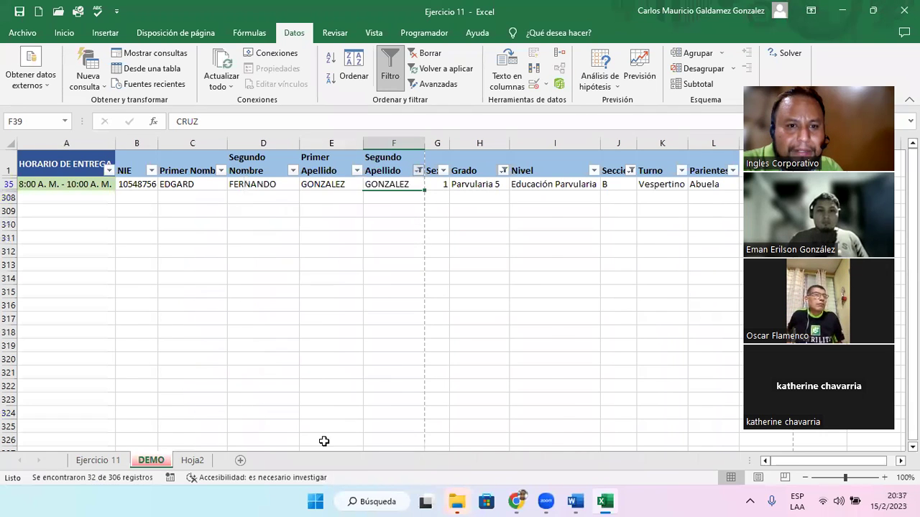
- Filter Primer Apellido to GONZALEZ only as a first try
{"action": "left_click", "coordinate": [357, 171]}
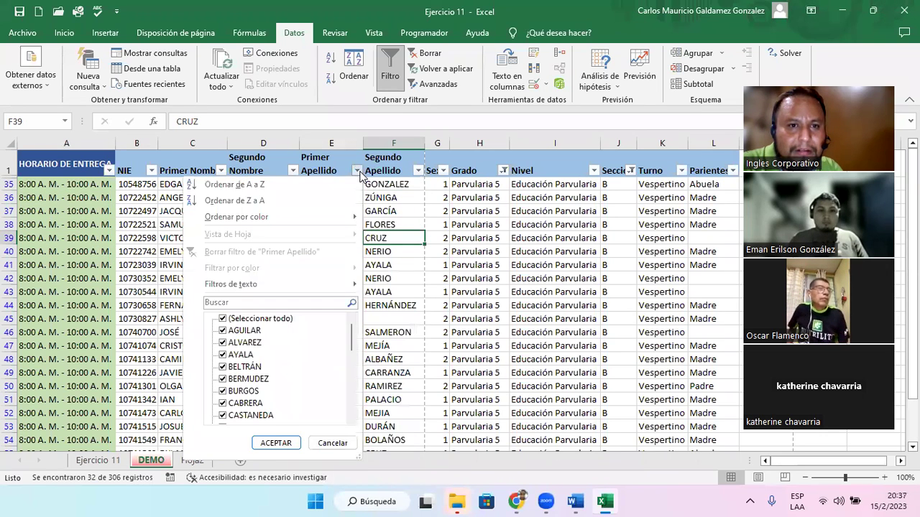
{"action": "left_click", "coordinate": [222, 320]}
{"action": "scroll", "coordinate": [222, 359], "scroll_direction": "down", "scroll_amount": 1}
{"action": "scroll", "coordinate": [224, 386], "scroll_direction": "down", "scroll_amount": 1}
{"action": "left_click", "coordinate": [223, 380]}
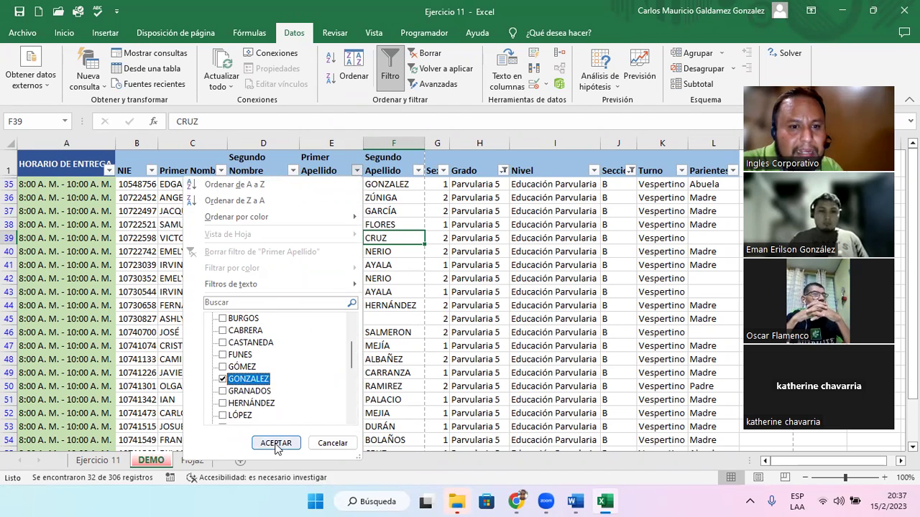
{"action": "left_click", "coordinate": [276, 443]}
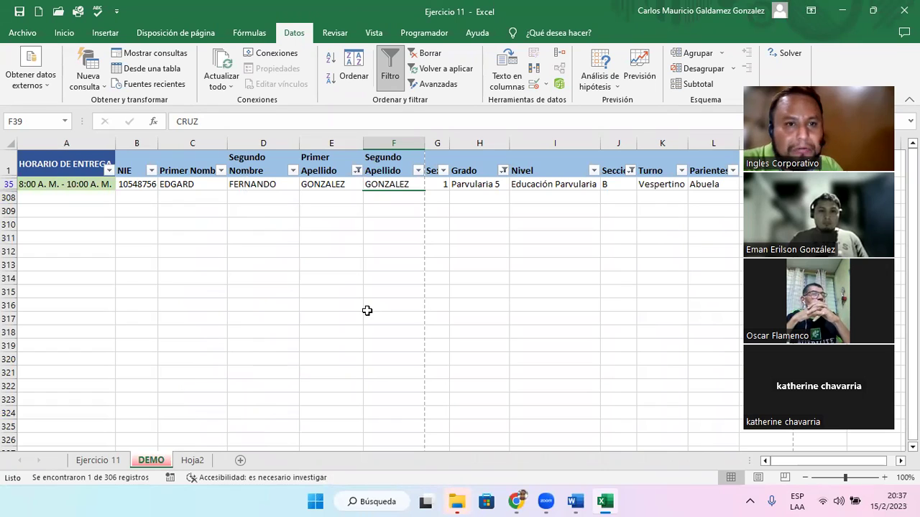
- Change the Primer Apellido filter to just AGUILAR, ALVAREZ and AYALA and apply it
{"action": "left_click", "coordinate": [357, 171]}
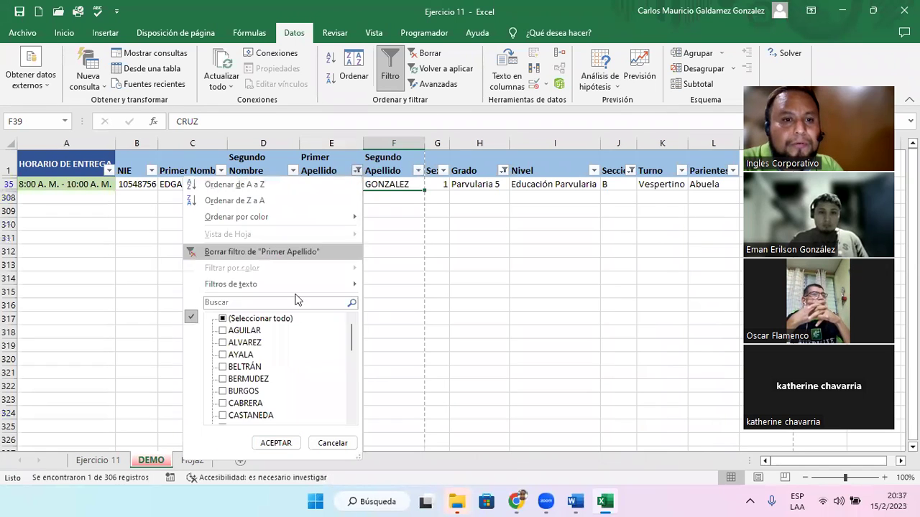
{"action": "left_click", "coordinate": [223, 379]}
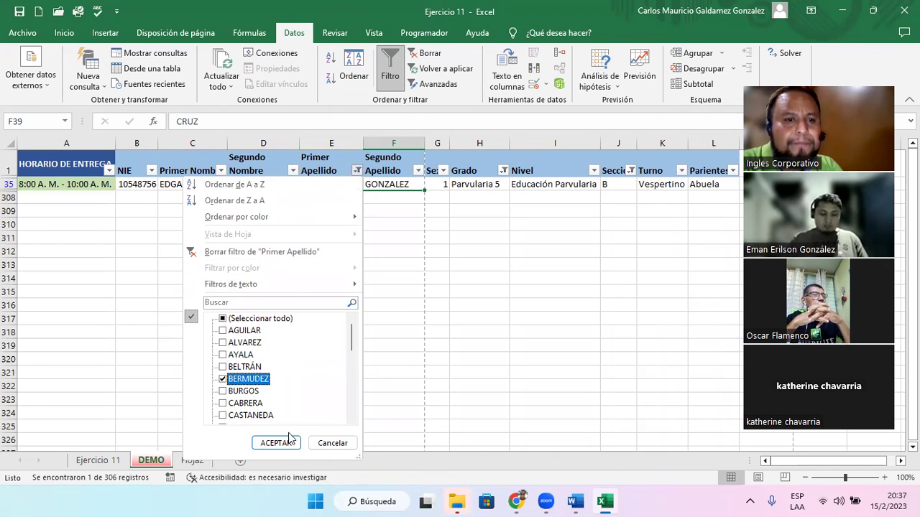
{"action": "left_click", "coordinate": [222, 331]}
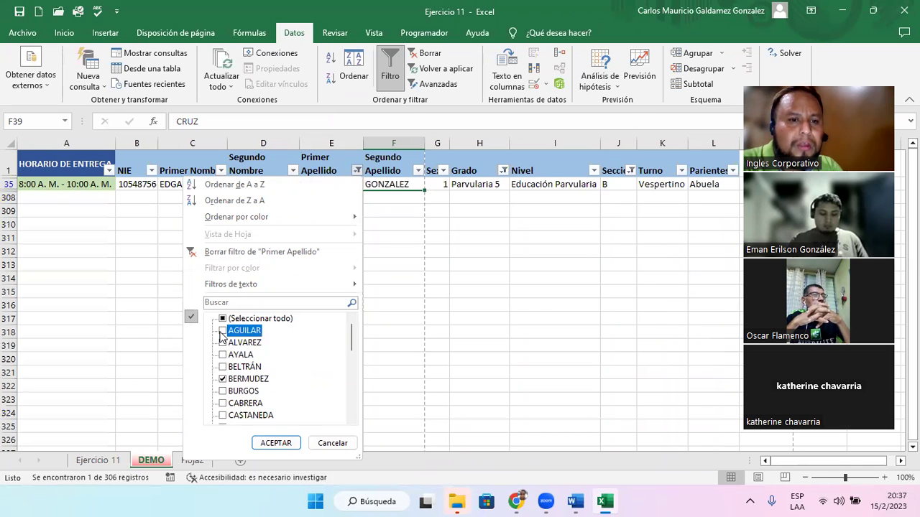
{"action": "left_click", "coordinate": [223, 355]}
{"action": "left_click", "coordinate": [223, 343]}
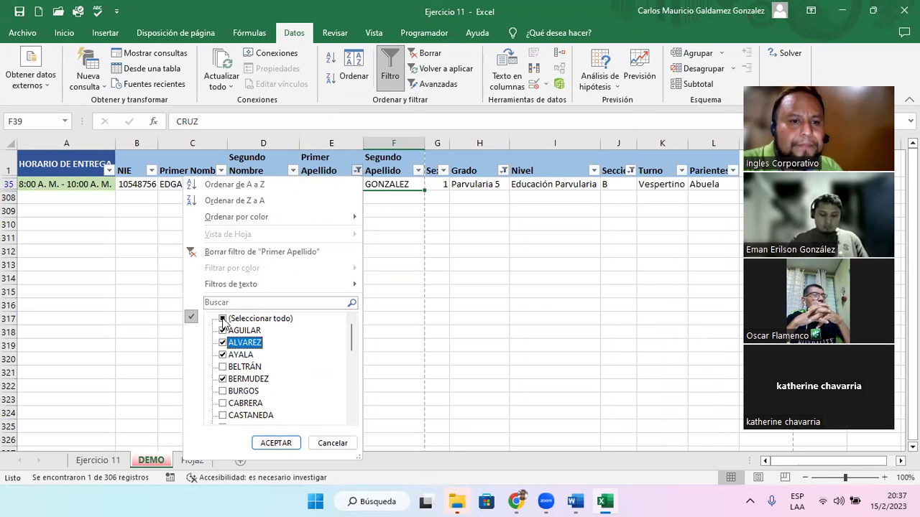
{"action": "left_click", "coordinate": [222, 318]}
{"action": "left_click", "coordinate": [223, 319]}
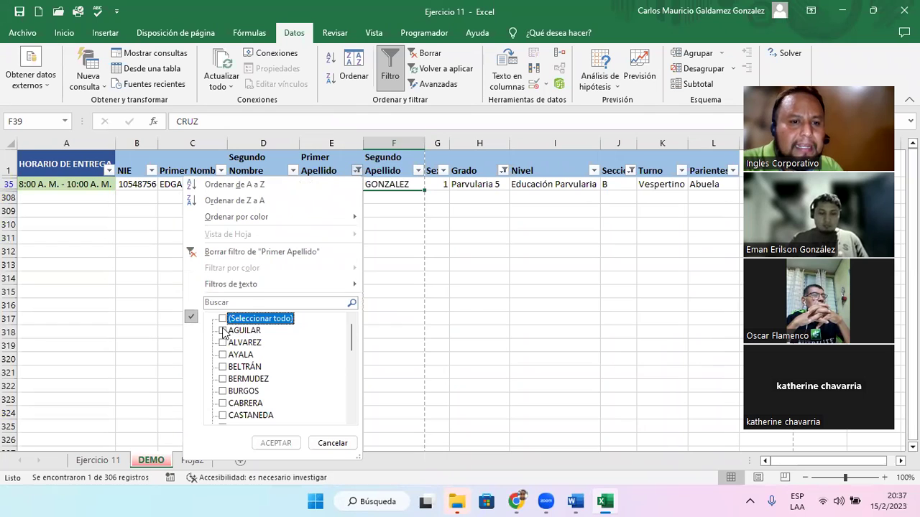
{"action": "left_click", "coordinate": [223, 331]}
{"action": "left_click", "coordinate": [223, 343]}
{"action": "left_click", "coordinate": [223, 355]}
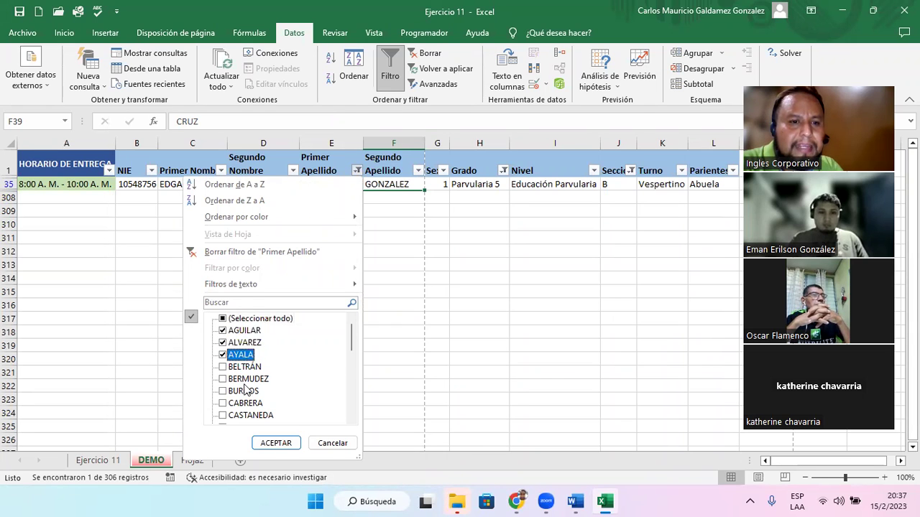
{"action": "left_click", "coordinate": [278, 442]}
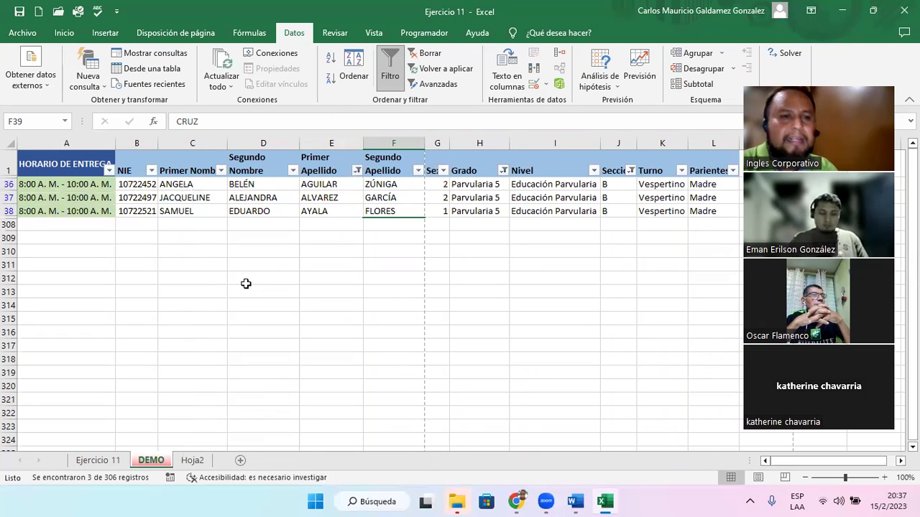
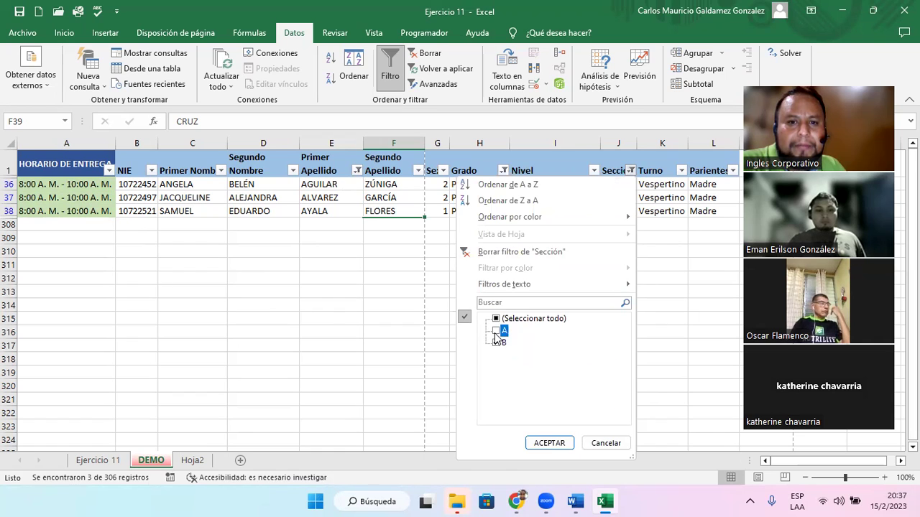
- Check Sección A in the filter so the DEMO list shows 4 of 306 records
{"action": "left_click", "coordinate": [547, 443]}
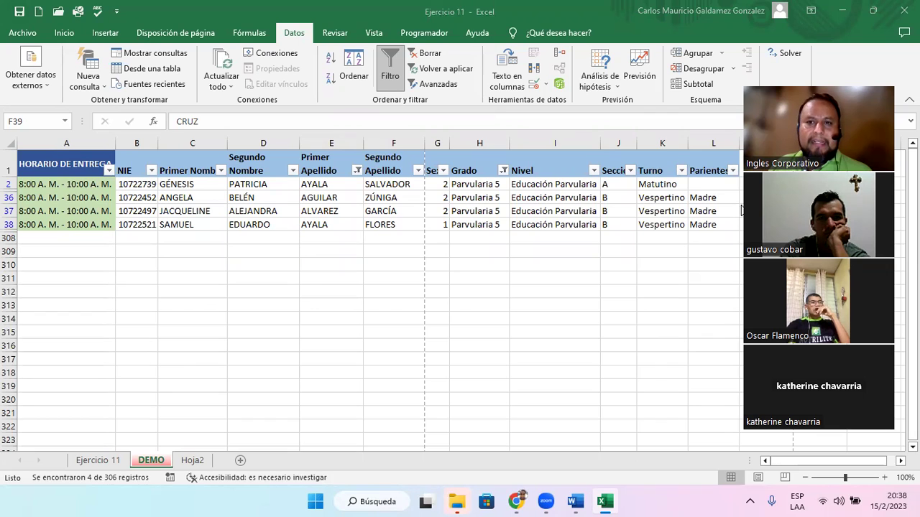
- Clear all filters, then filter Parientes to Abuela only, leaving 12 of 306 records
{"action": "left_click", "coordinate": [424, 57]}
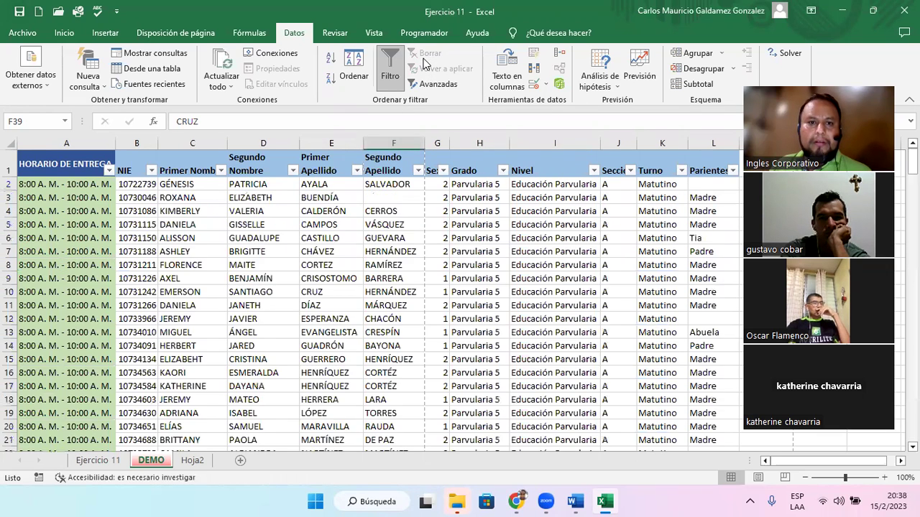
{"action": "left_click", "coordinate": [732, 171]}
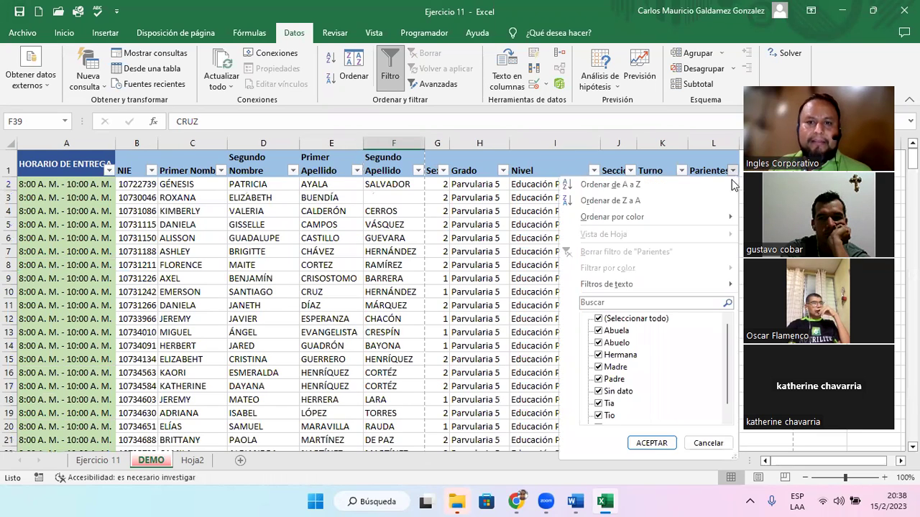
{"action": "left_click", "coordinate": [598, 319]}
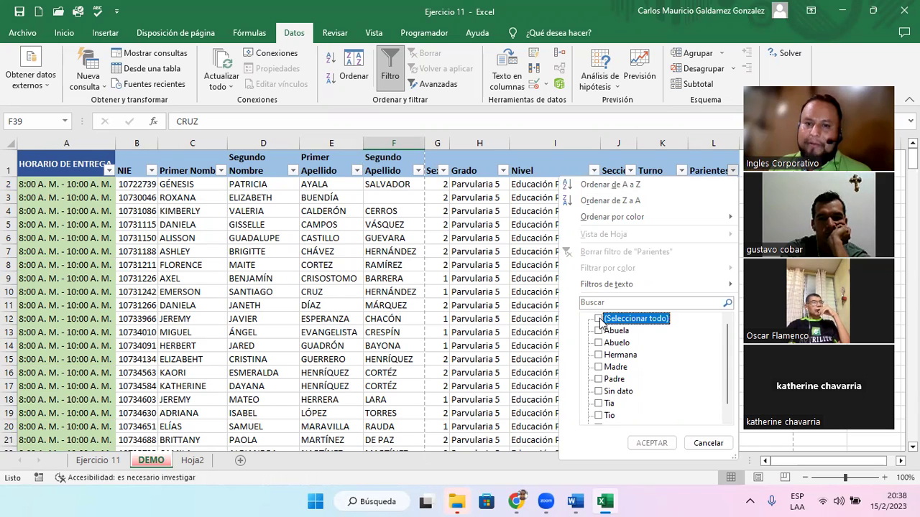
{"action": "left_click", "coordinate": [598, 332]}
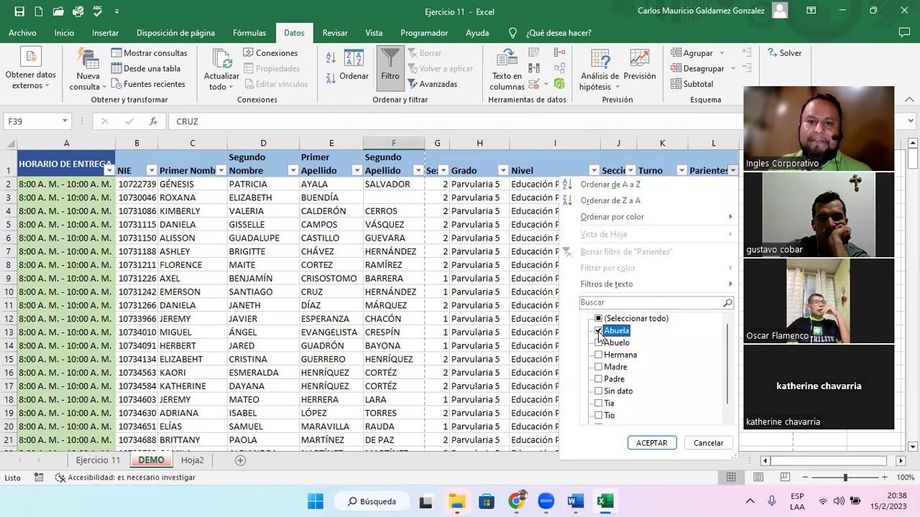
{"action": "left_click", "coordinate": [647, 443]}
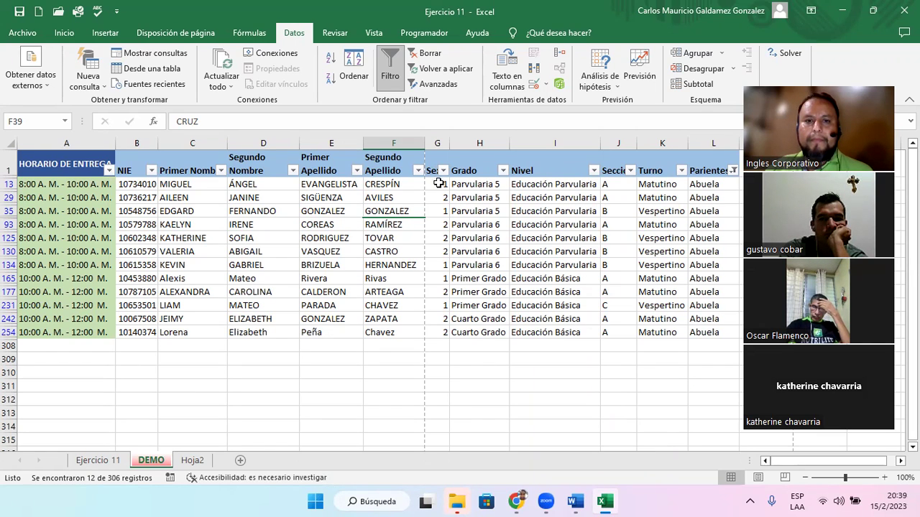
{"action": "left_click", "coordinate": [608, 290]}
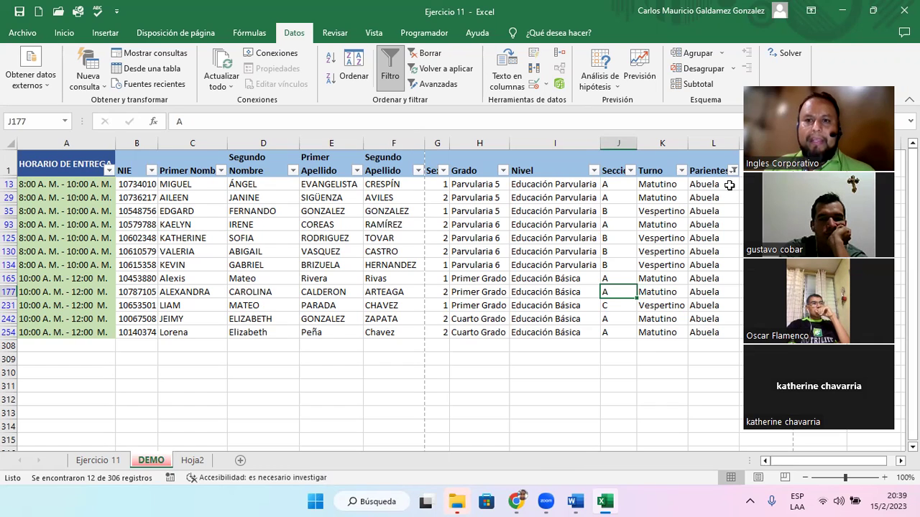
- Clear all filters and keep only the 10:00 A. M. - 12:00 M. delivery slot
{"action": "left_click", "coordinate": [425, 54]}
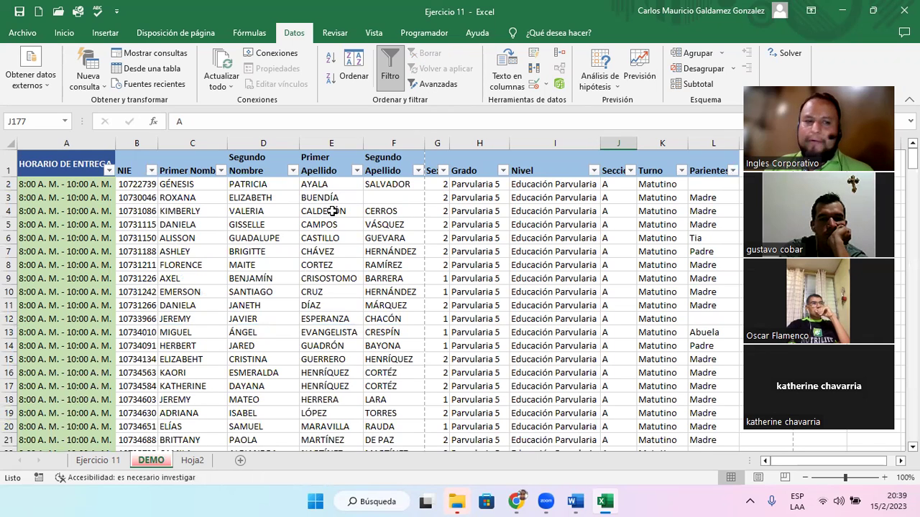
{"action": "left_click", "coordinate": [109, 171]}
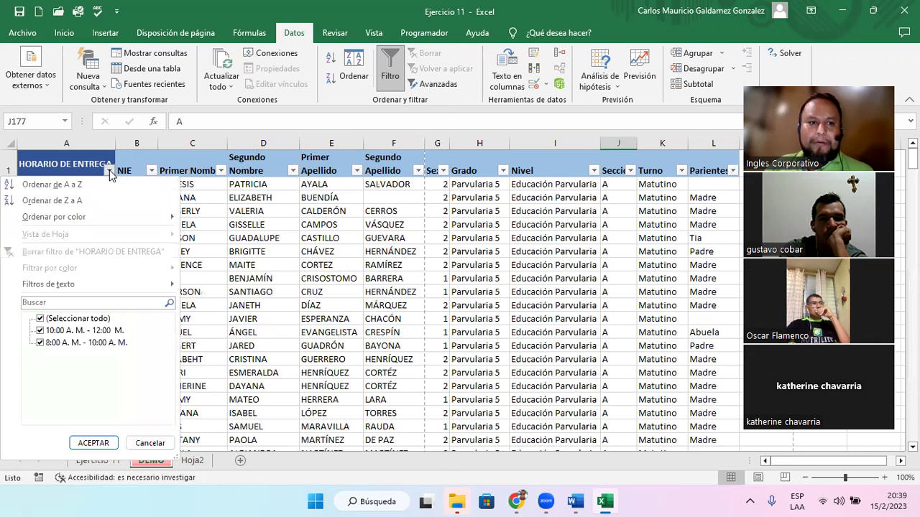
{"action": "left_click", "coordinate": [40, 331]}
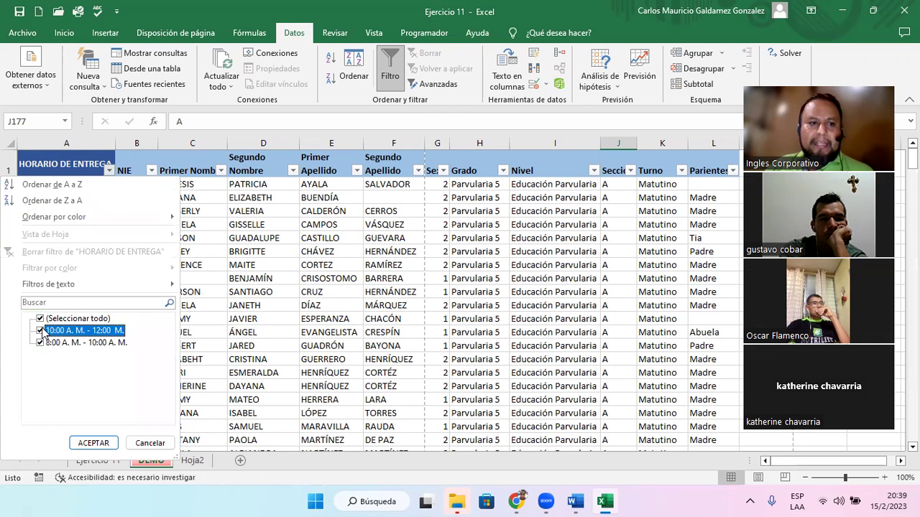
{"action": "left_click", "coordinate": [40, 342]}
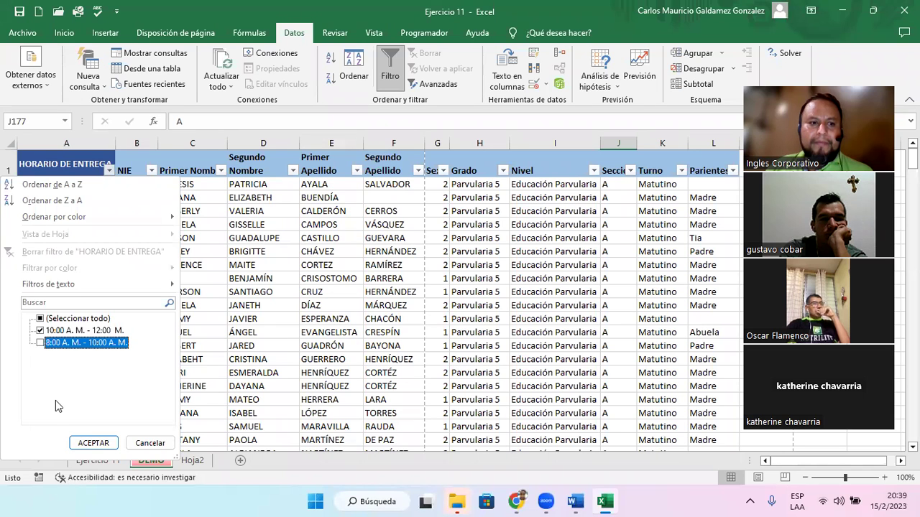
{"action": "left_click", "coordinate": [88, 444]}
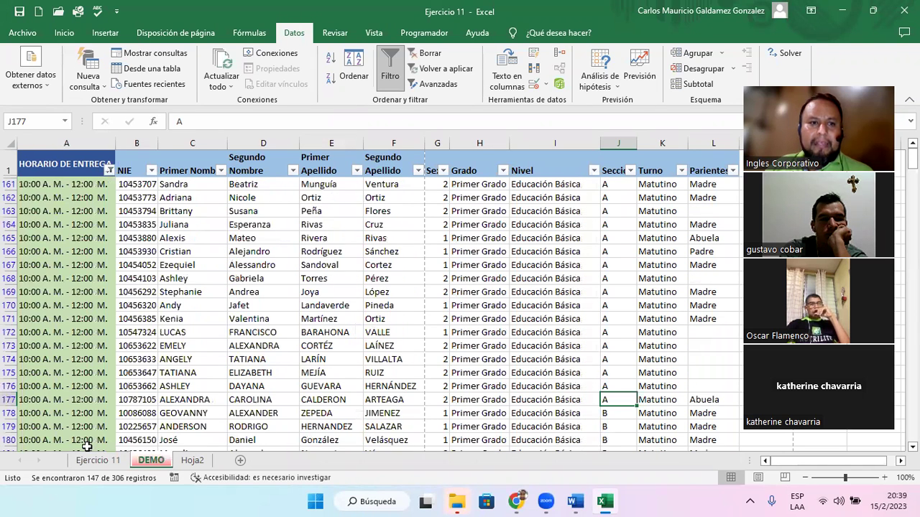
- Filter Grado to Cuarto Grado and Sección to B only, leaving 33 records
{"action": "left_click", "coordinate": [503, 170]}
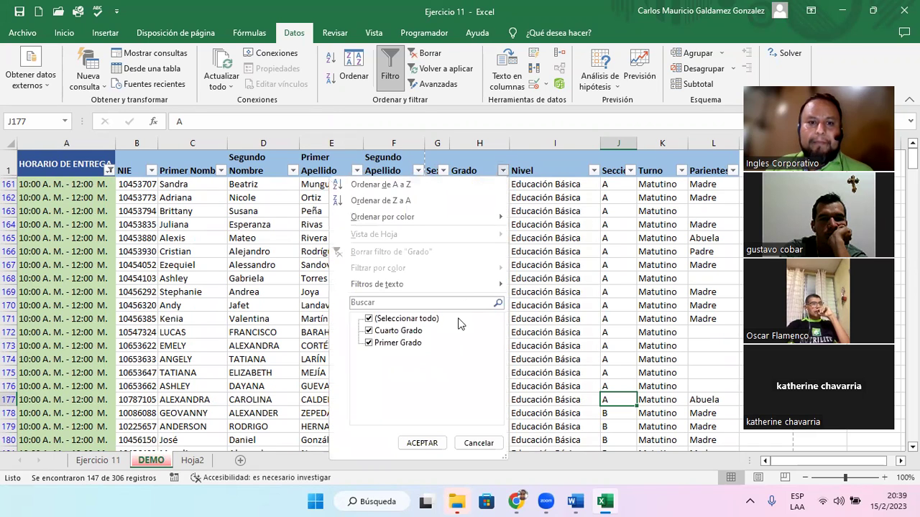
{"action": "left_click", "coordinate": [369, 344]}
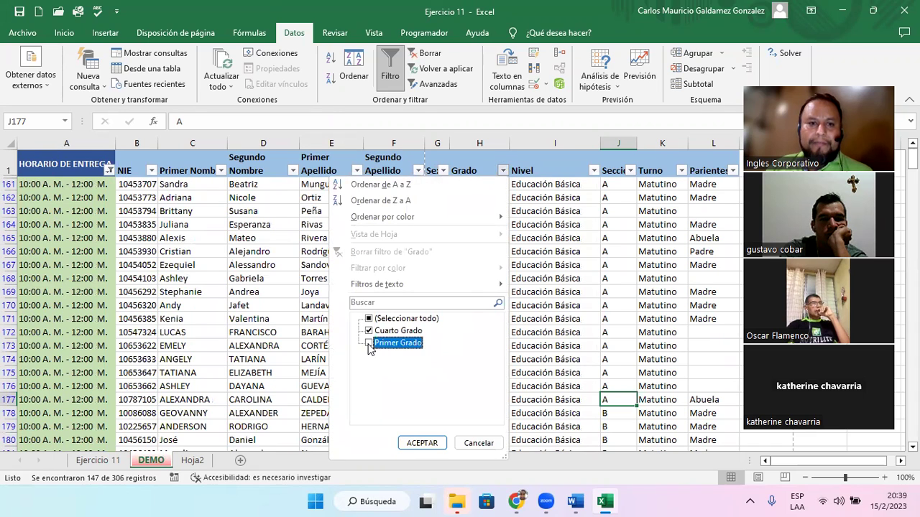
{"action": "left_click", "coordinate": [420, 444]}
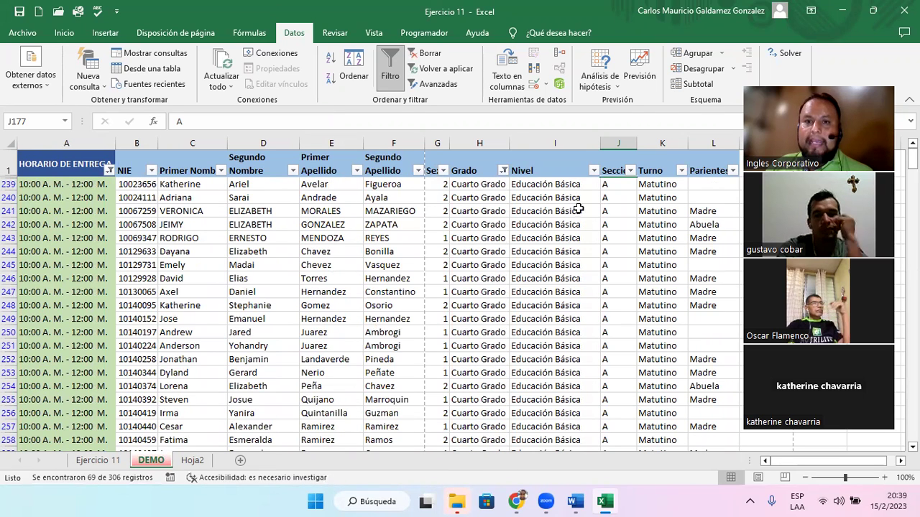
{"action": "left_click", "coordinate": [633, 173]}
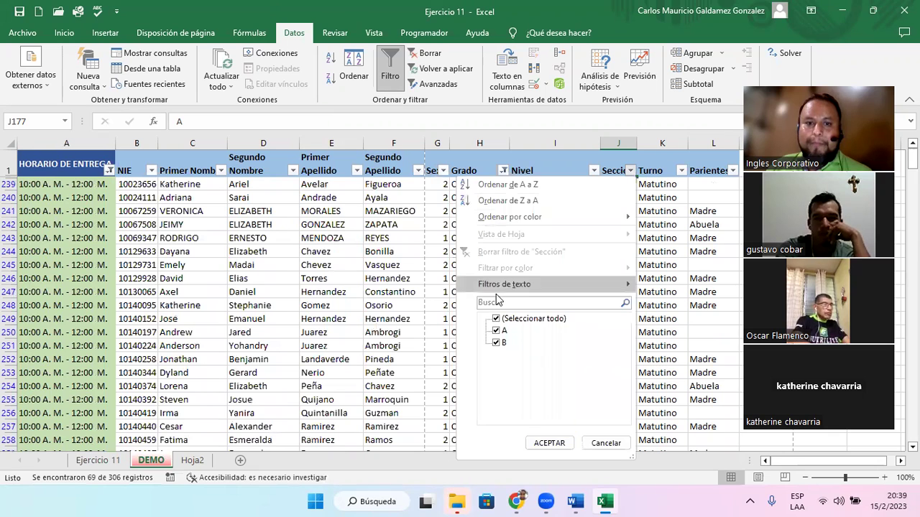
{"action": "left_click", "coordinate": [496, 331]}
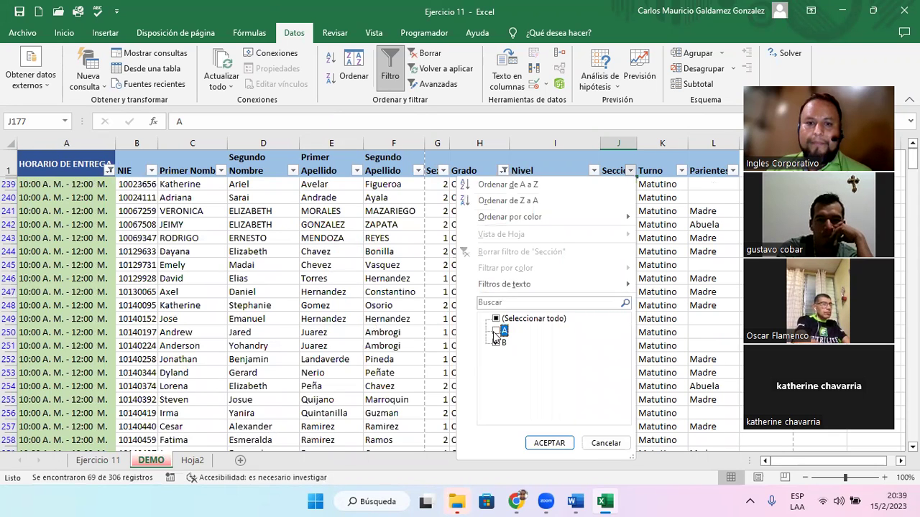
{"action": "left_click", "coordinate": [543, 449]}
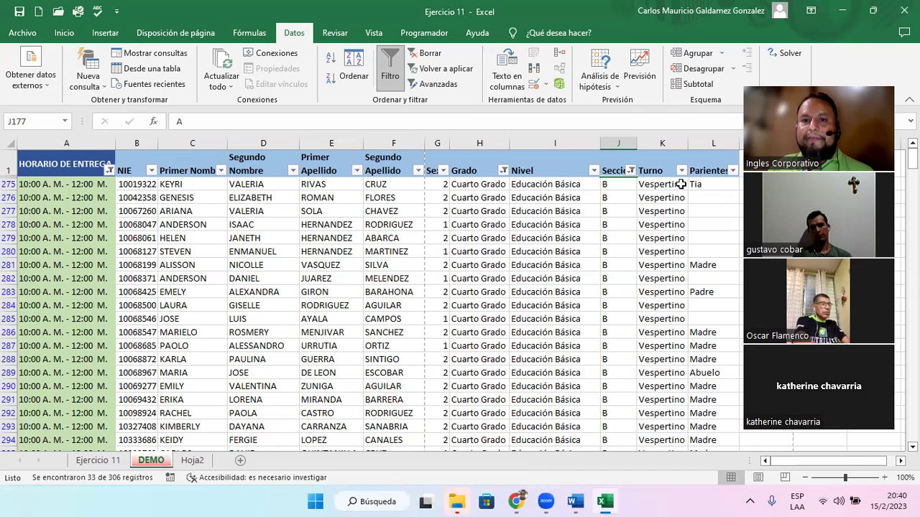
- Change the Sección filter from B to A, showing 36 Cuarto Grado records
{"action": "left_click", "coordinate": [631, 171]}
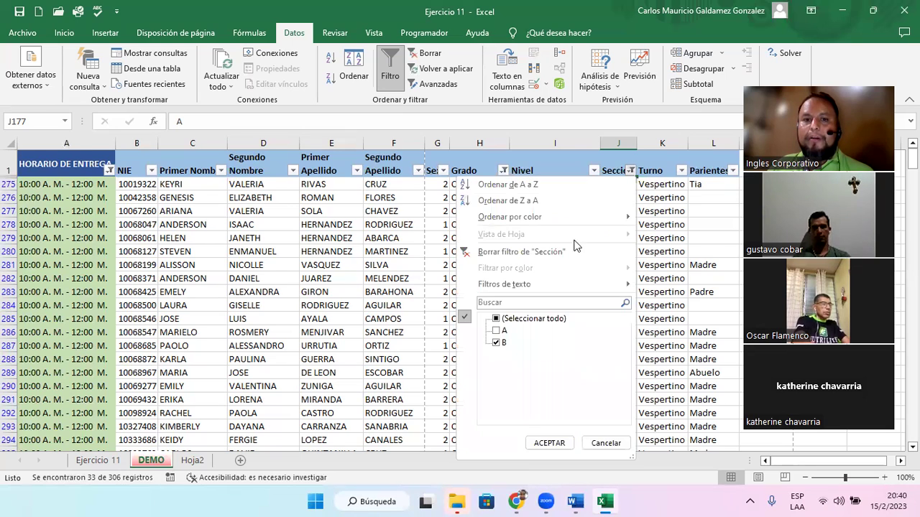
{"action": "left_click", "coordinate": [496, 331]}
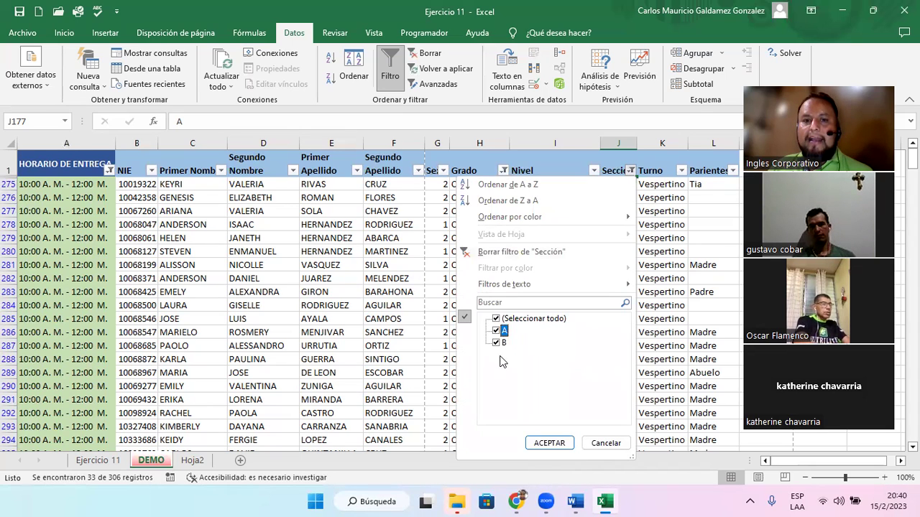
{"action": "left_click", "coordinate": [496, 332]}
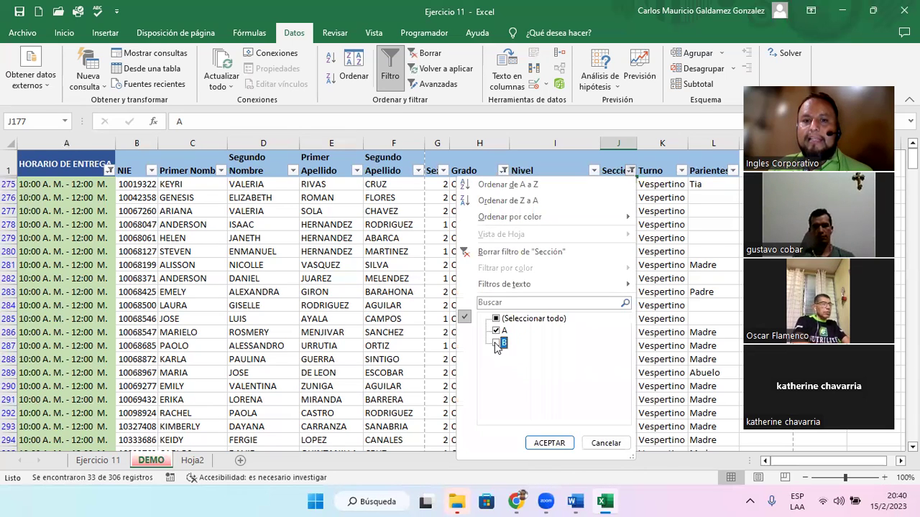
{"action": "left_click", "coordinate": [544, 443]}
{"action": "scroll", "coordinate": [539, 443], "scroll_direction": "up", "scroll_amount": 12}
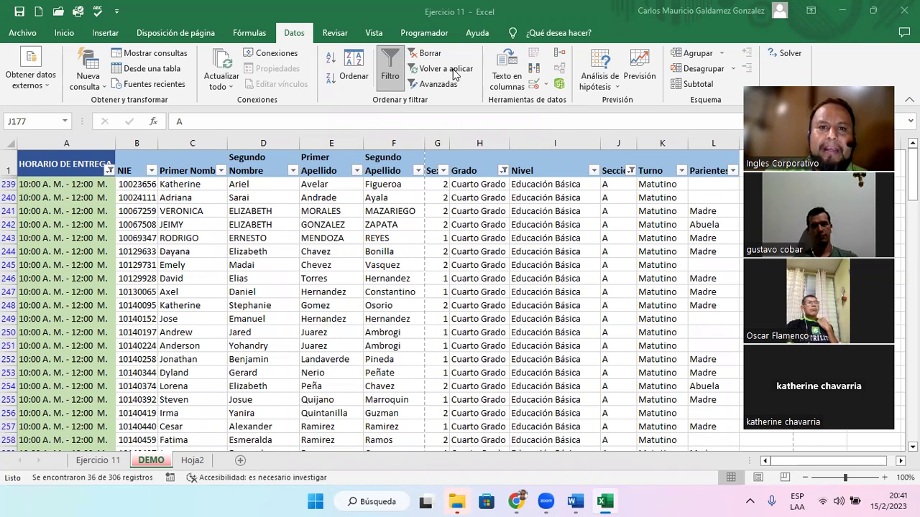
- Clear all filters and set the Grado filter to Primer Grado only
{"action": "left_click", "coordinate": [415, 56]}
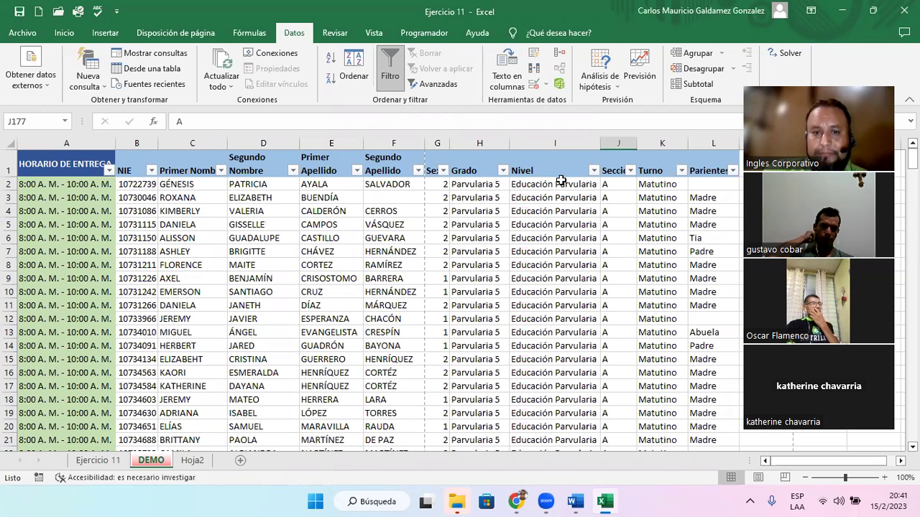
{"action": "left_click", "coordinate": [503, 171]}
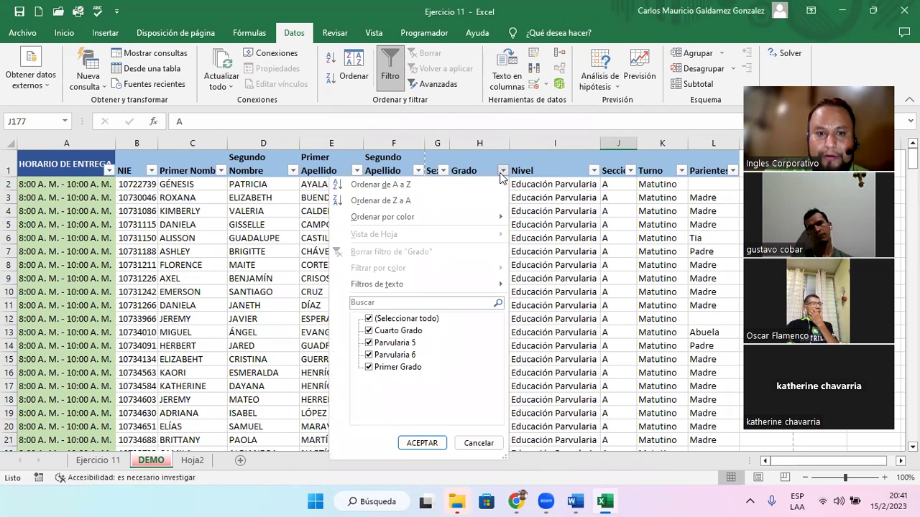
{"action": "left_click", "coordinate": [370, 319]}
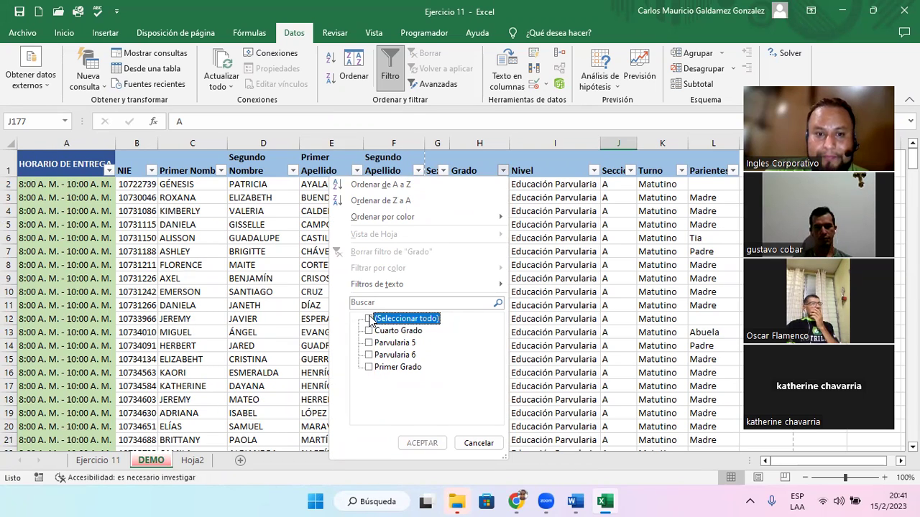
{"action": "left_click", "coordinate": [370, 368]}
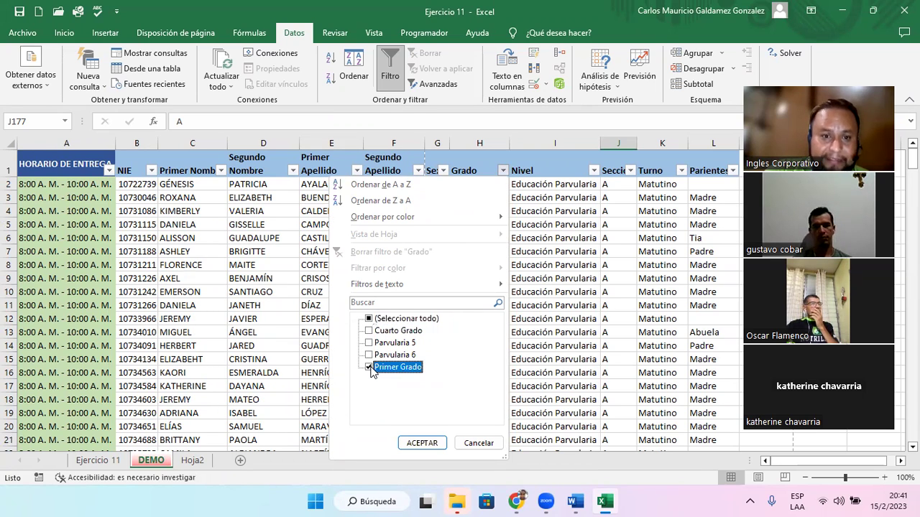
{"action": "left_click", "coordinate": [423, 443]}
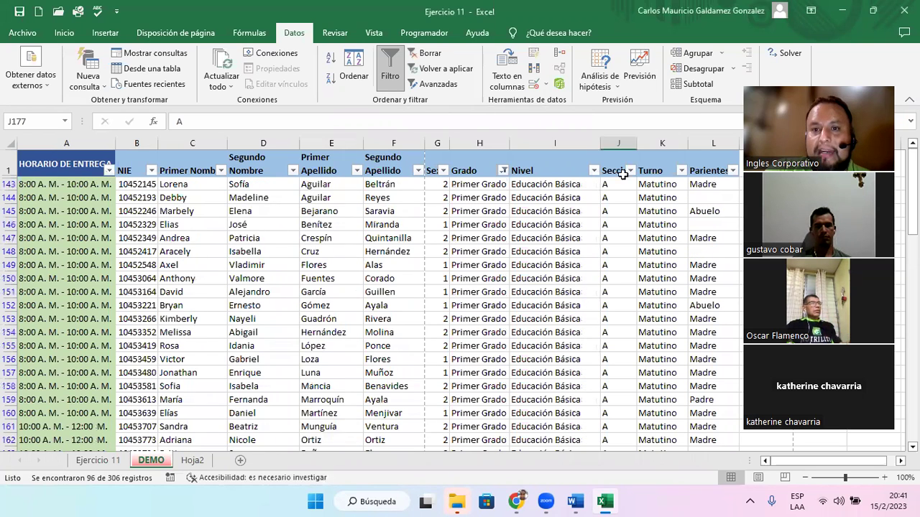
- Filter Sección to C only by excluding sections A and B
{"action": "left_click", "coordinate": [629, 171]}
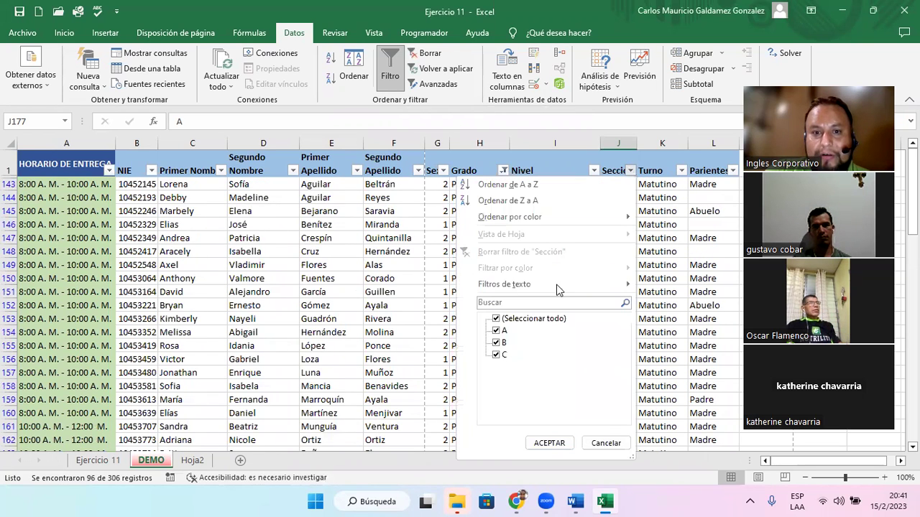
{"action": "left_click", "coordinate": [496, 343]}
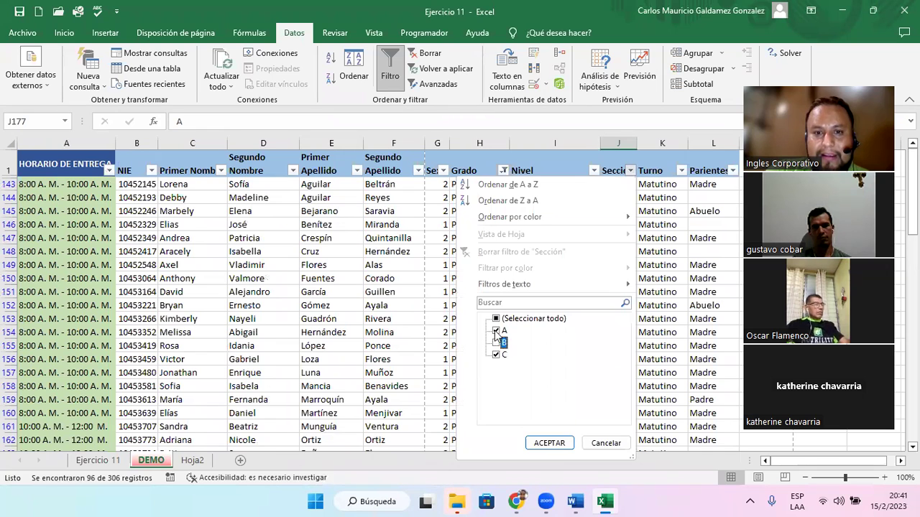
{"action": "left_click", "coordinate": [495, 332]}
{"action": "left_click", "coordinate": [535, 443]}
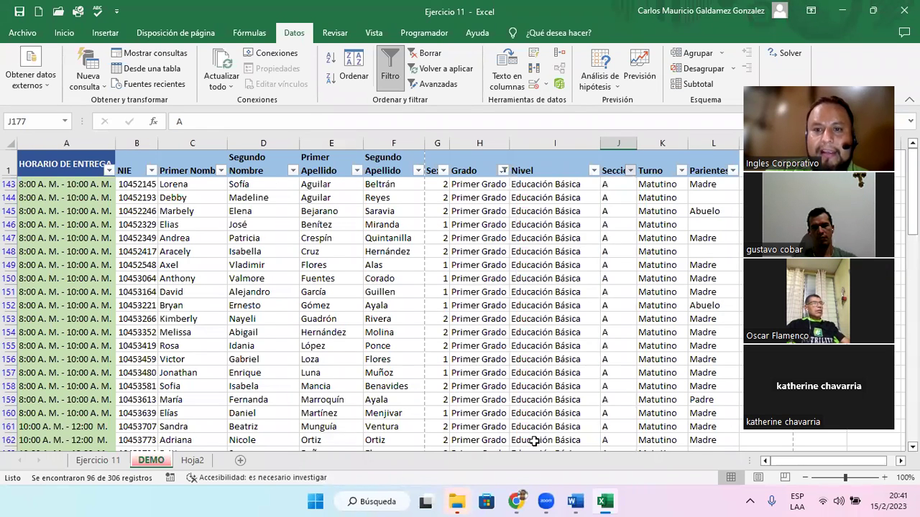
- Exclude Tío and blank entries from the Parientes filter, leaving 20 records
{"action": "left_click", "coordinate": [733, 172]}
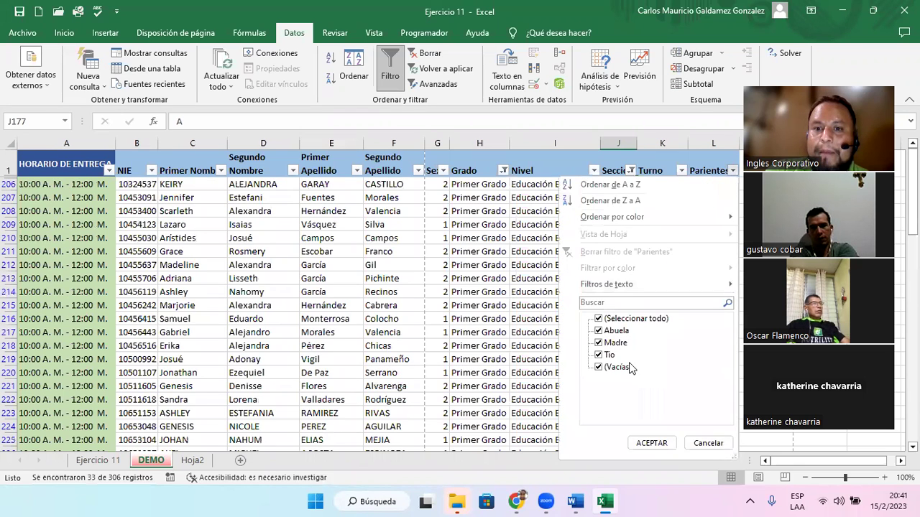
{"action": "left_click", "coordinate": [599, 355]}
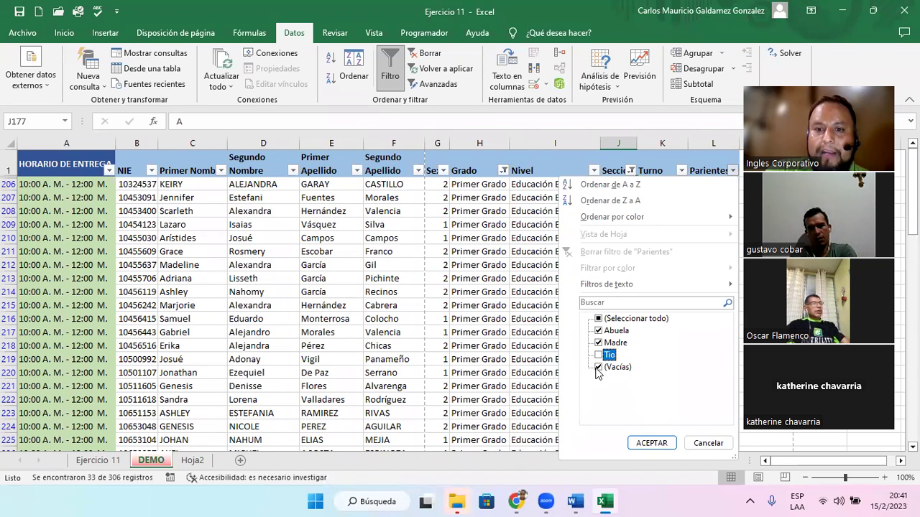
{"action": "left_click", "coordinate": [600, 368]}
{"action": "left_click", "coordinate": [647, 439]}
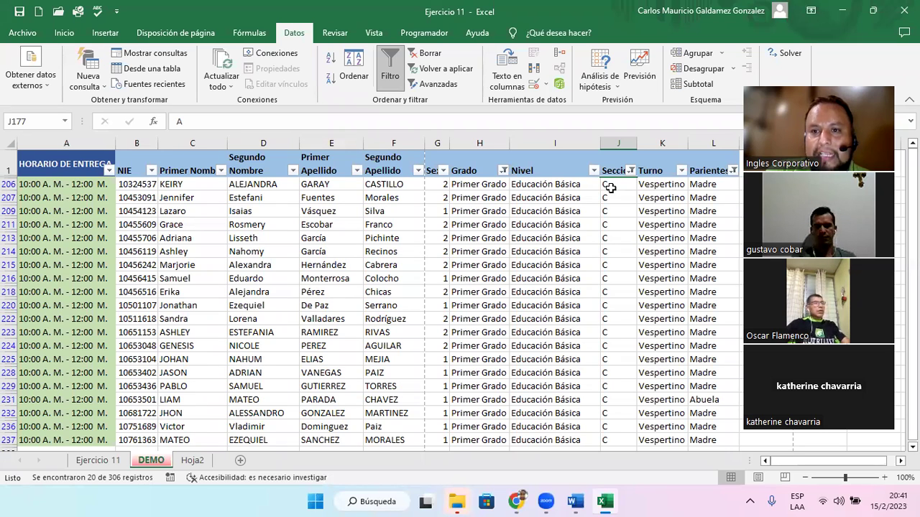
{"action": "left_click", "coordinate": [716, 183]}
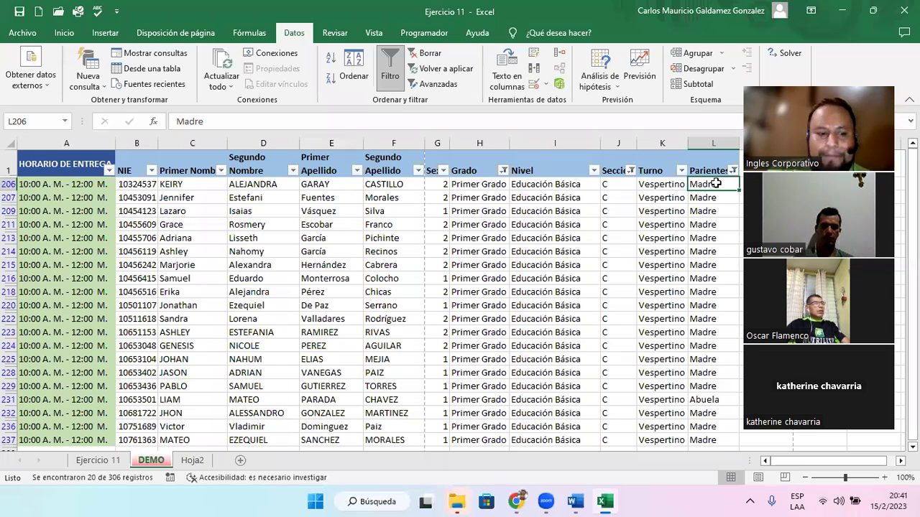
{"action": "key", "text": "ctrl+shift+Down"}
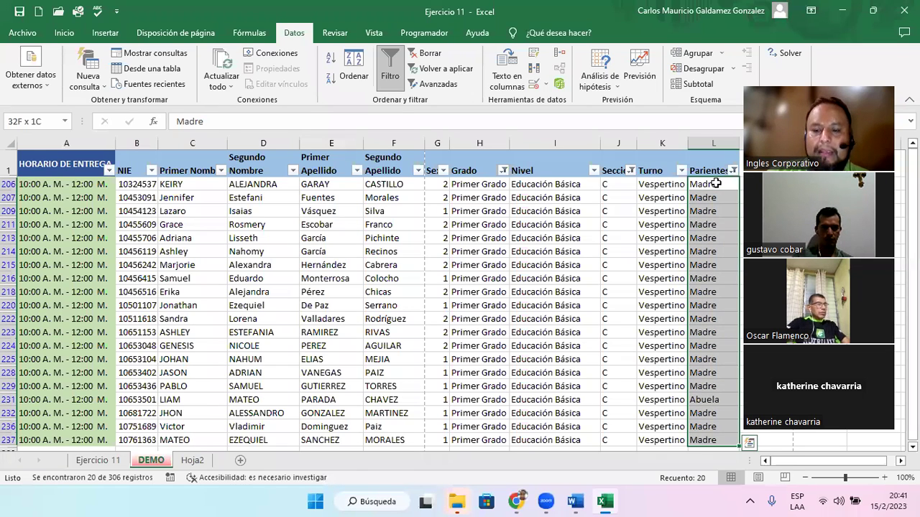
{"action": "key", "text": "Left"}
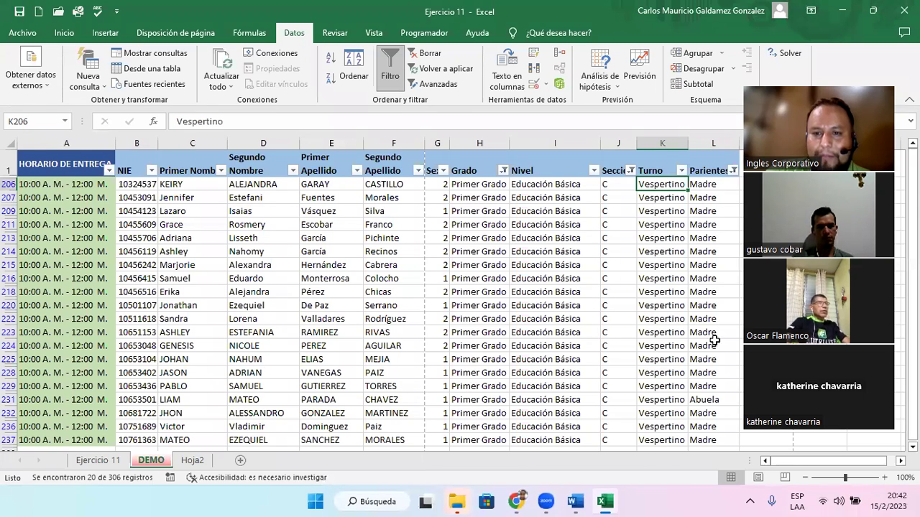
{"action": "left_click", "coordinate": [711, 401]}
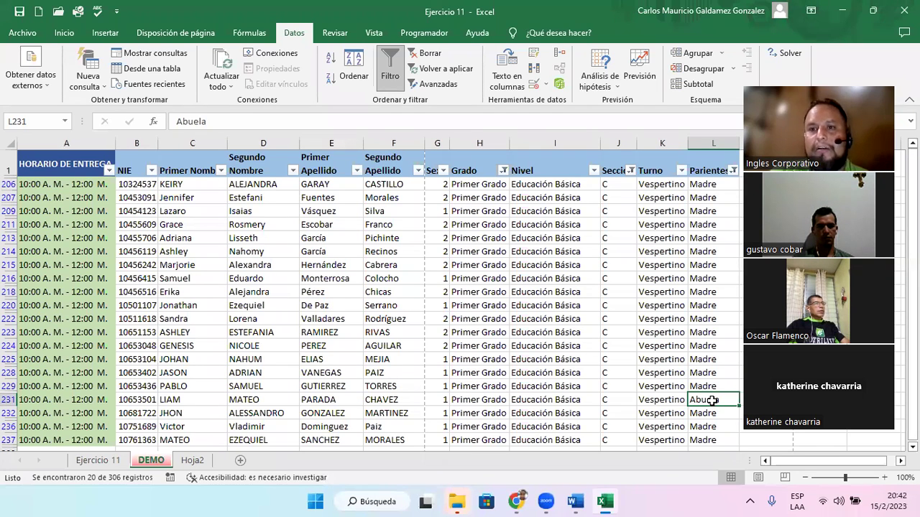
{"action": "left_click", "coordinate": [651, 399]}
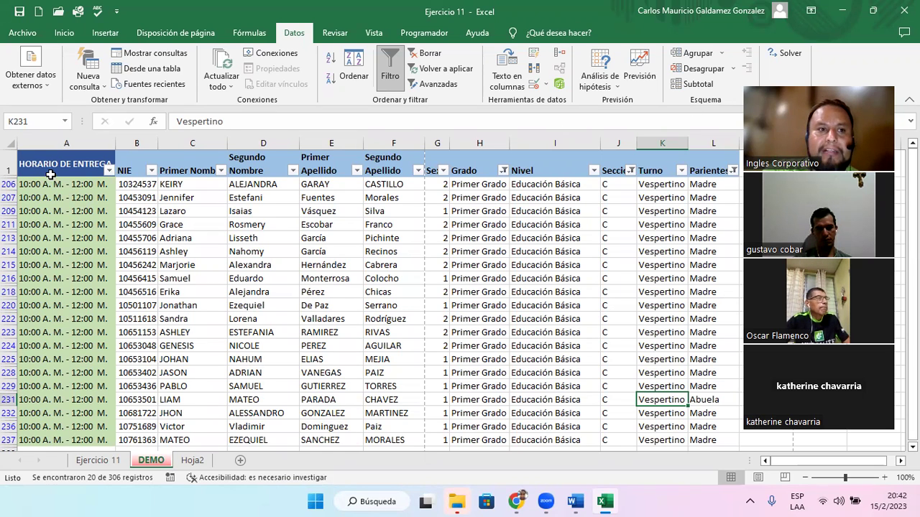
- Copy the filtered rows A206:L237 and paste them into Hoja2 at cell H1
{"action": "mouse_move", "coordinate": [47, 185]}
{"action": "left_mouse_down"}
{"action": "mouse_move", "coordinate": [168, 209]}
{"action": "mouse_move", "coordinate": [704, 443]}
{"action": "left_mouse_up"}
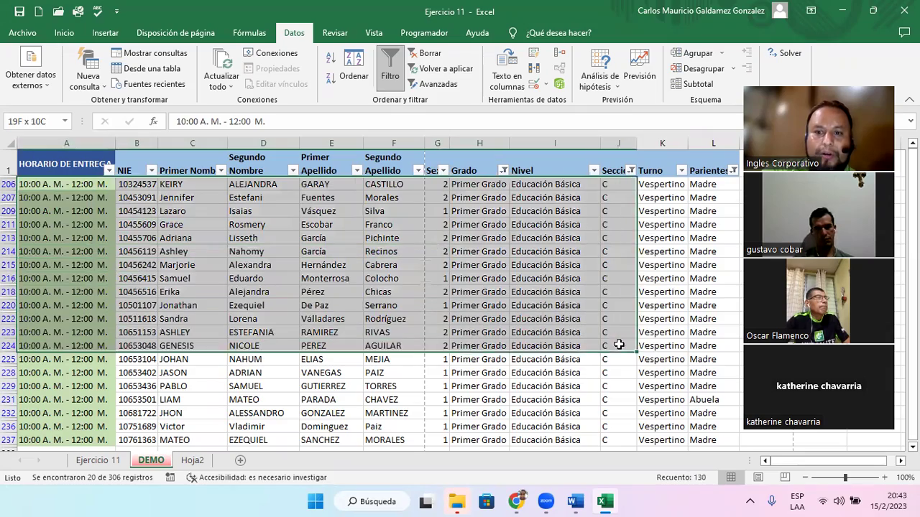
{"action": "key", "text": "ctrl+c"}
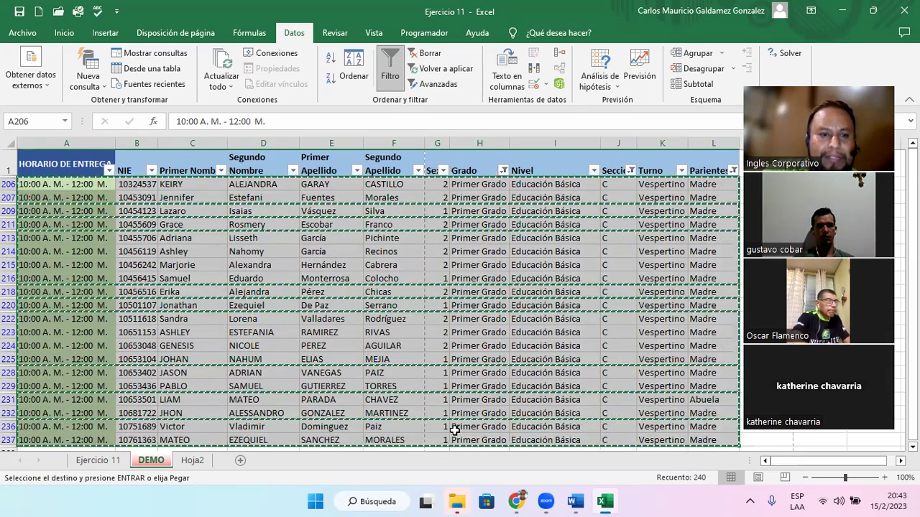
{"action": "left_click", "coordinate": [194, 460]}
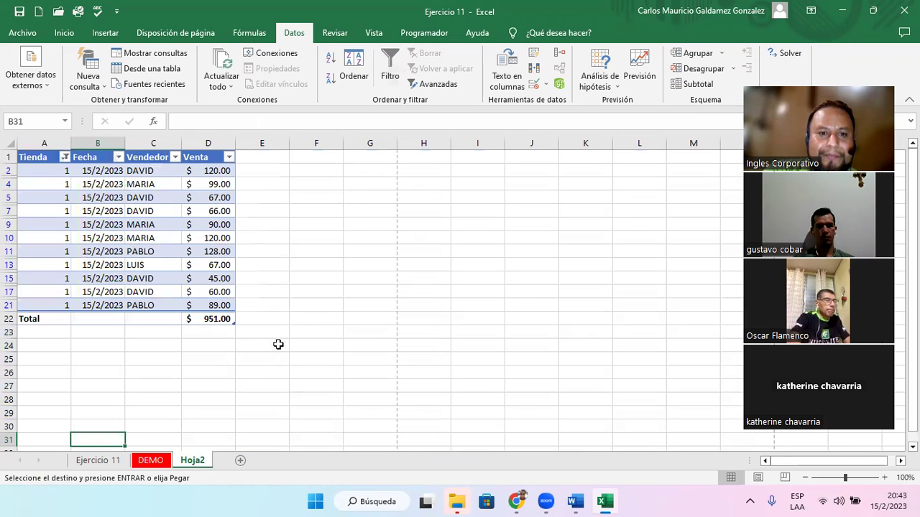
{"action": "left_click", "coordinate": [411, 159]}
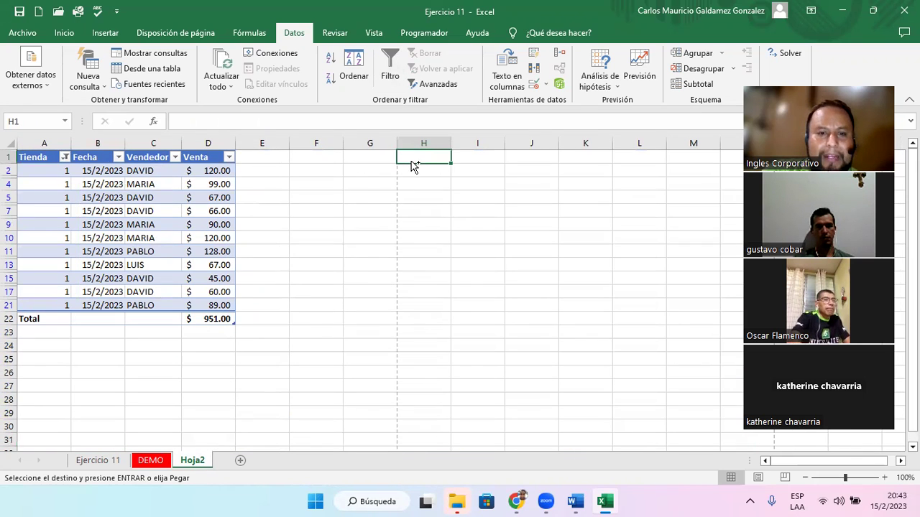
{"action": "key", "text": "ctrl+v"}
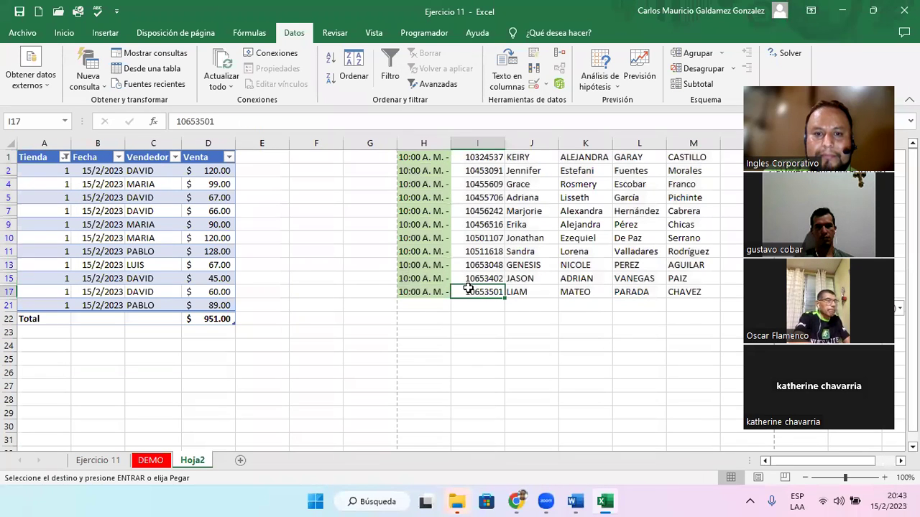
{"action": "left_click_drag", "start_coordinate": [463, 291], "coordinate": [477, 153]}
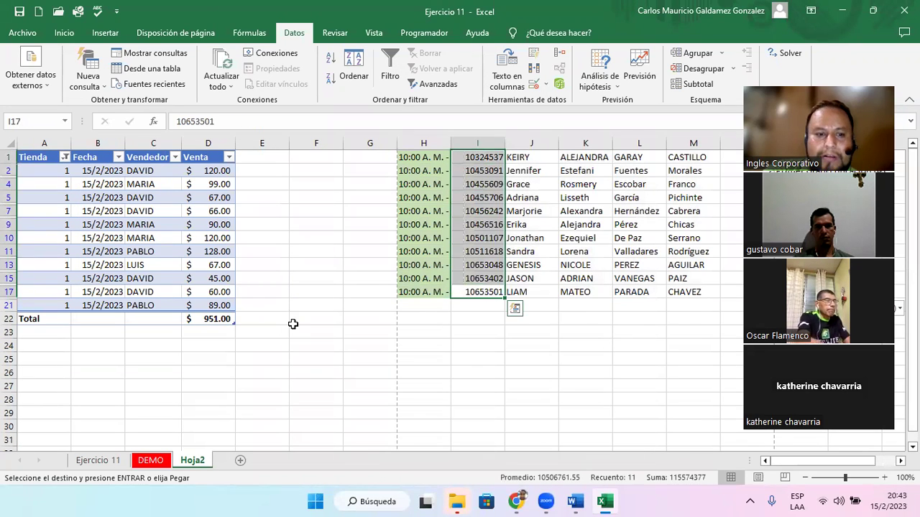
- Back on DEMO, cancel the copy outline and select the visible Parientes column from L206
{"action": "left_click", "coordinate": [152, 462]}
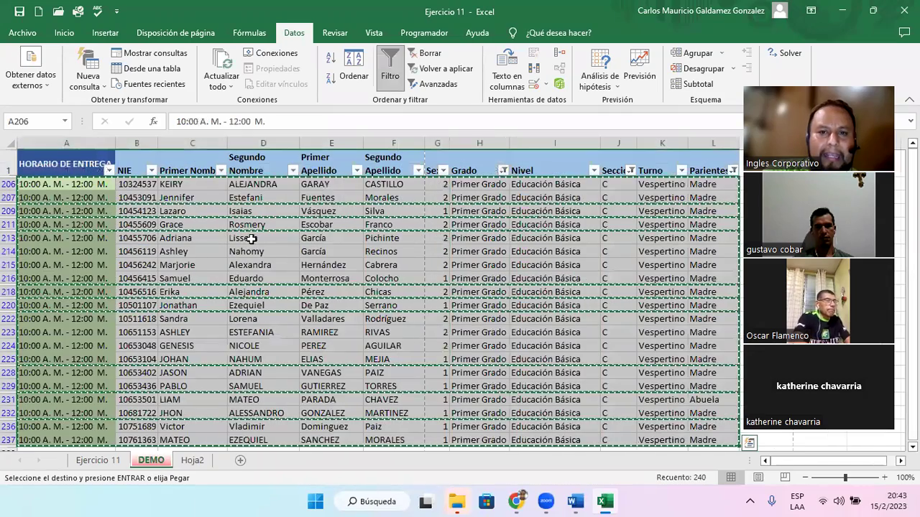
{"action": "left_click", "coordinate": [688, 189]}
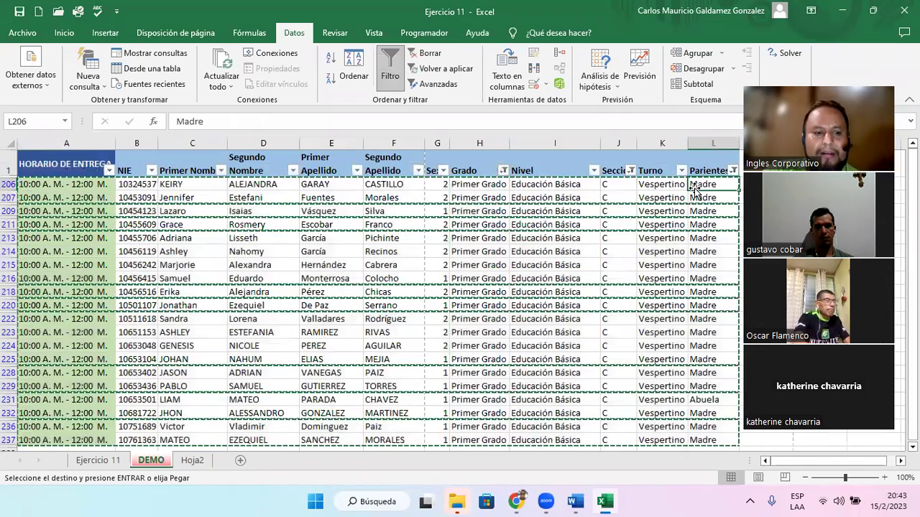
{"action": "key", "text": "Escape"}
{"action": "key", "text": "ctrl+shift+Down"}
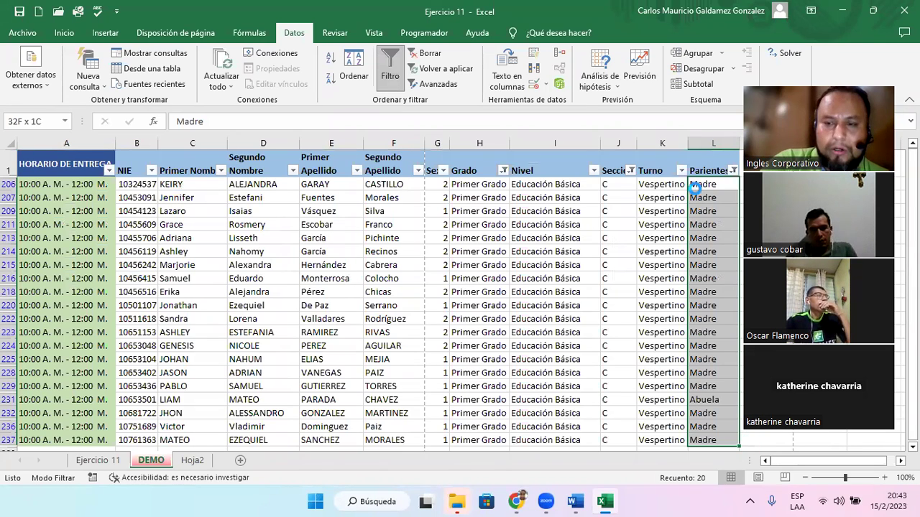
- Set the printout orientation to landscape in the print preview
{"action": "key", "text": "ctrl+p"}
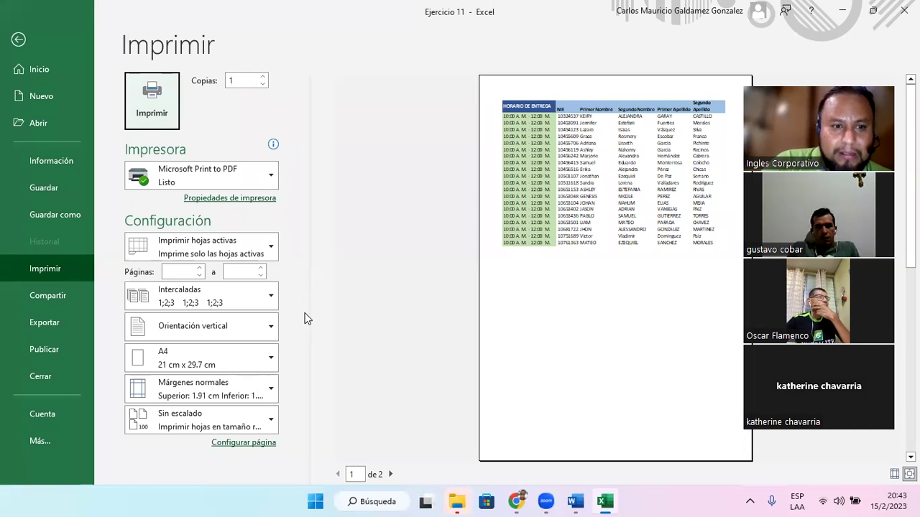
{"action": "left_click", "coordinate": [231, 332]}
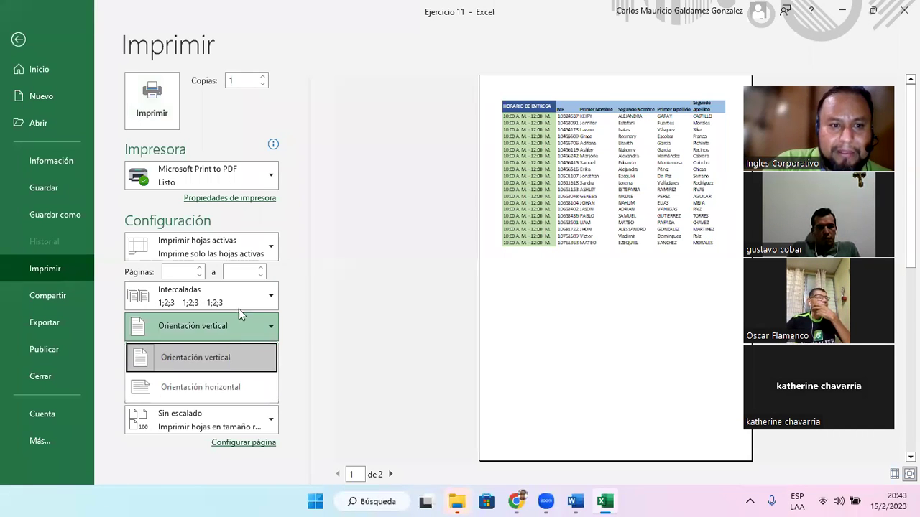
{"action": "left_click", "coordinate": [227, 386]}
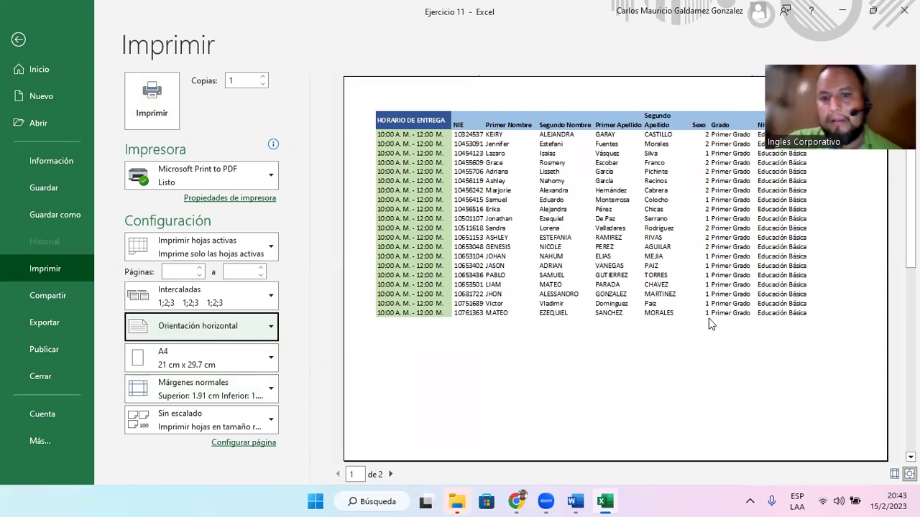
{"action": "key", "text": "Escape"}
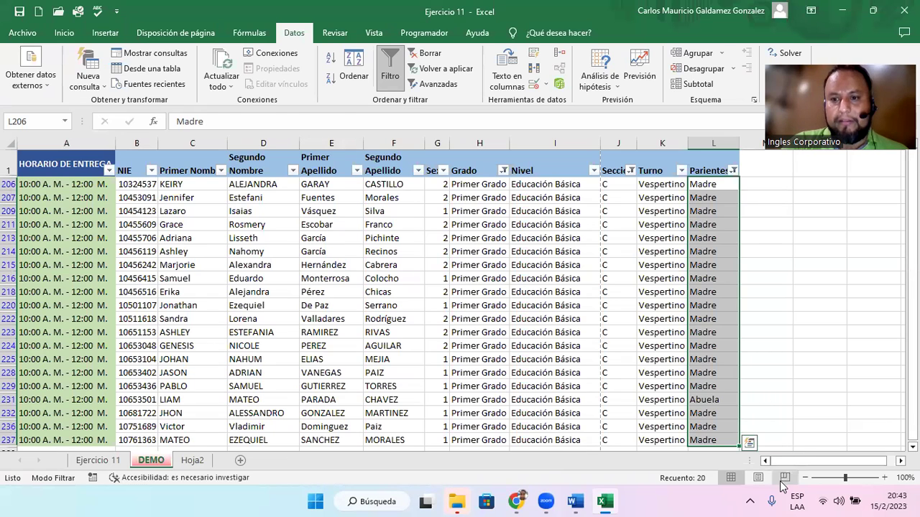
- Check the page breaks in Page Break Preview, then reopen the print preview from Normal view
{"action": "left_click", "coordinate": [784, 478]}
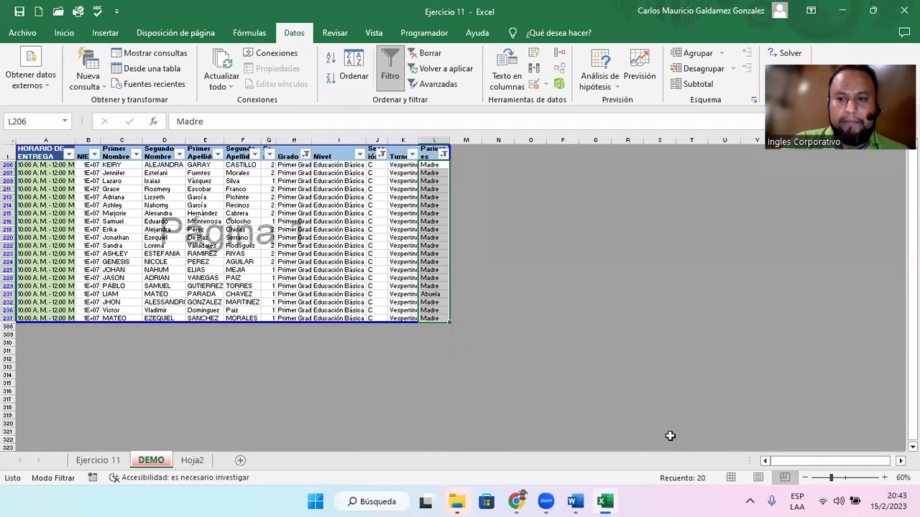
{"action": "left_click", "coordinate": [732, 478]}
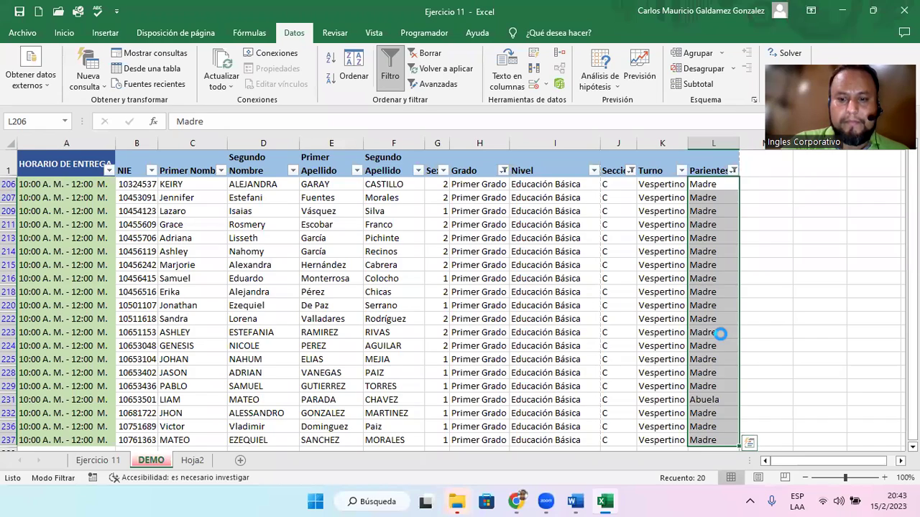
{"action": "key", "text": "ctrl+p"}
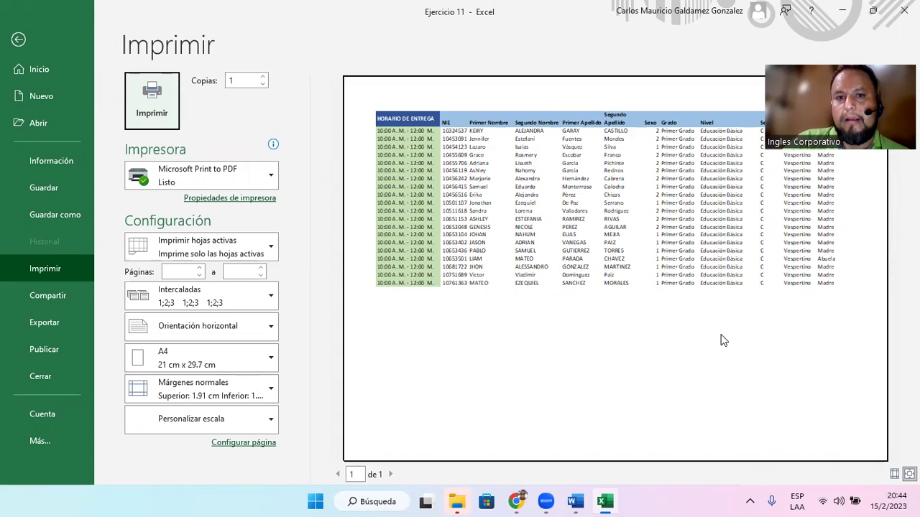
{"action": "left_click", "coordinate": [724, 341]}
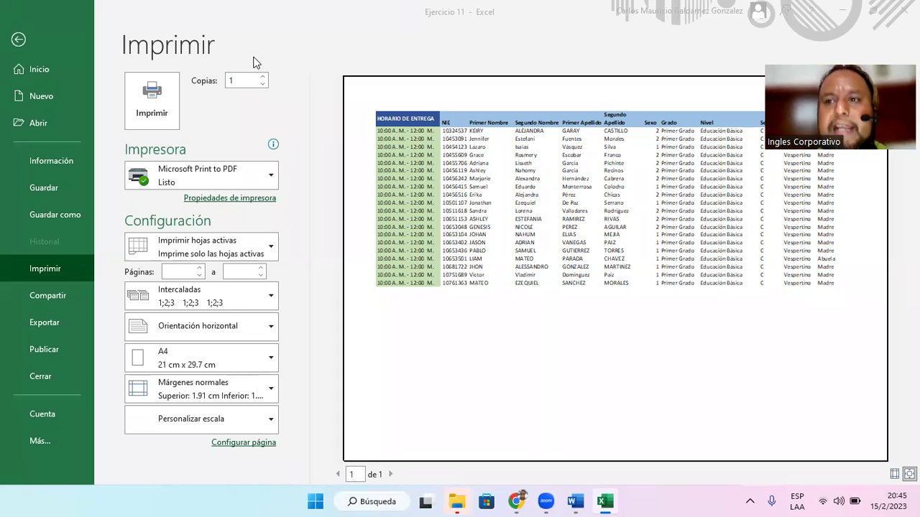
{"action": "left_click", "coordinate": [21, 42]}
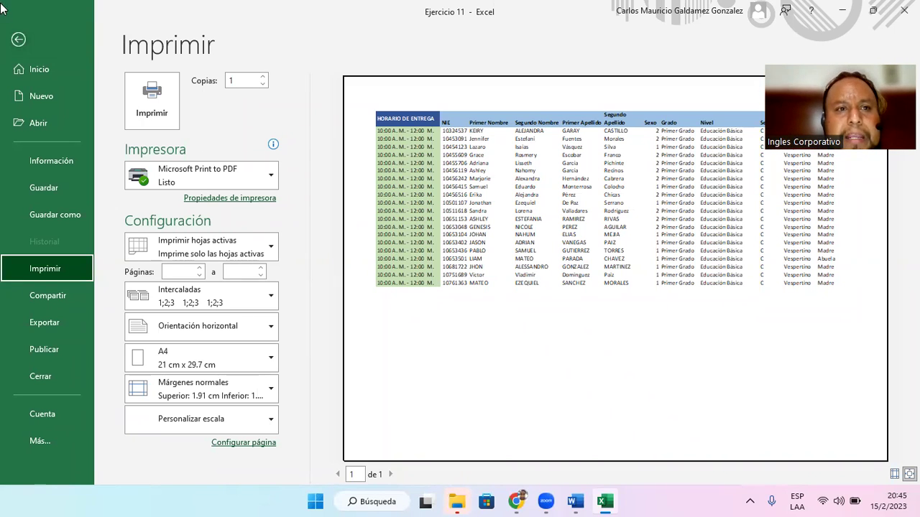
- Exit the print preview and click cell C211 on the DEMO roster
{"action": "left_click", "coordinate": [20, 42]}
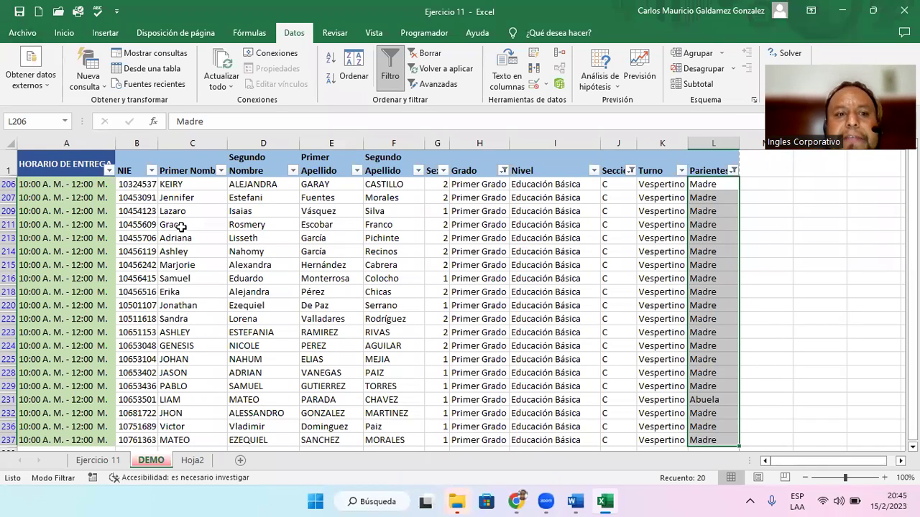
{"action": "left_click", "coordinate": [181, 227]}
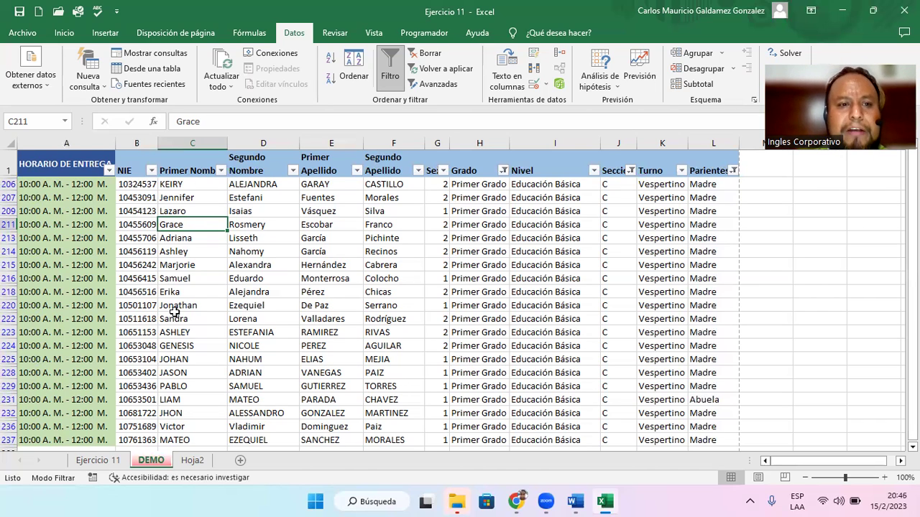
- On Hoja2, delete the columns holding the pasted roster copy
{"action": "left_click", "coordinate": [201, 462]}
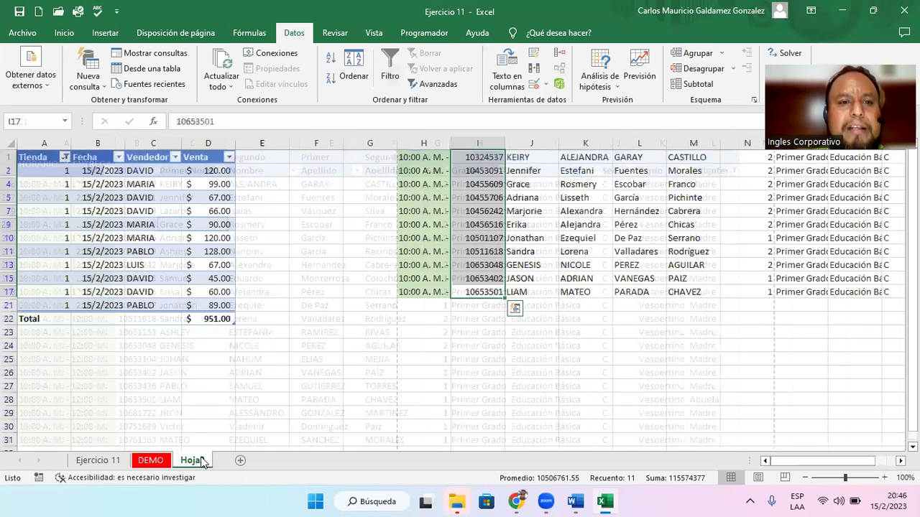
{"action": "left_click", "coordinate": [161, 176]}
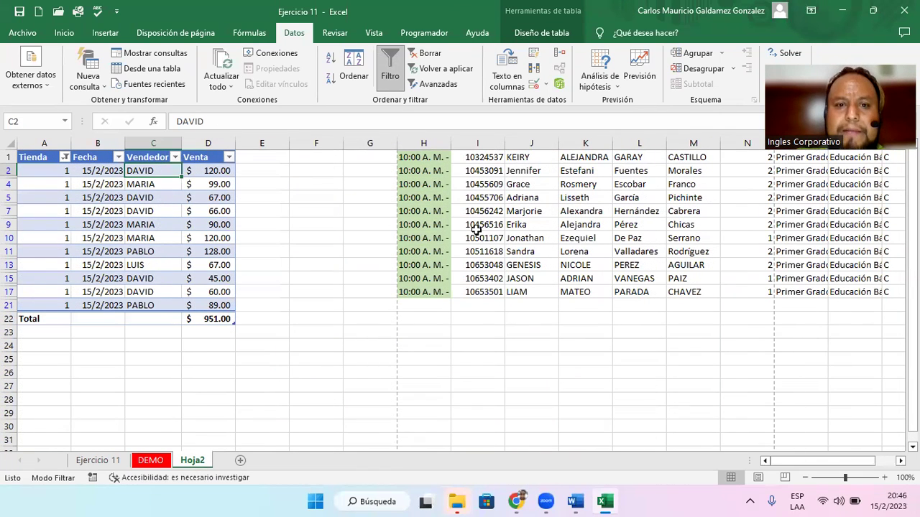
{"action": "left_click", "coordinate": [419, 291]}
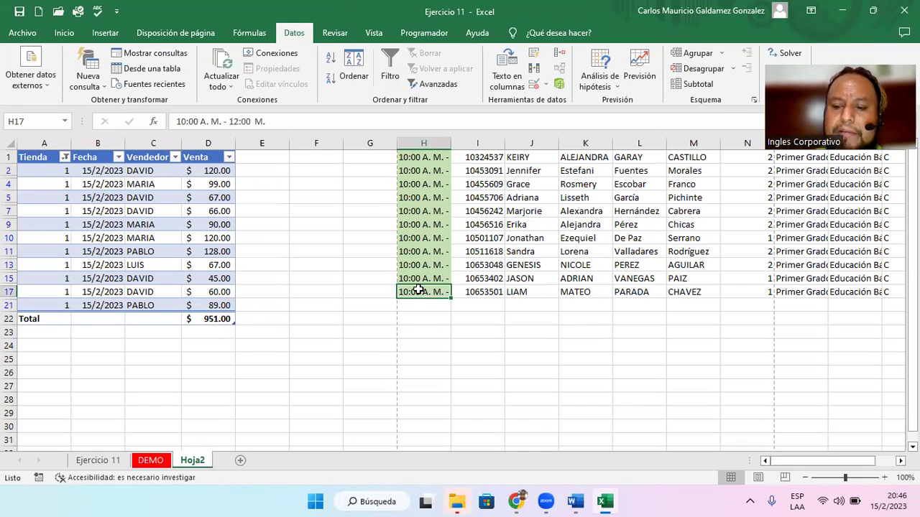
{"action": "key", "text": "shift+Up"}
{"action": "key", "text": "shift+Up"}
{"action": "key", "text": "shift+Up"}
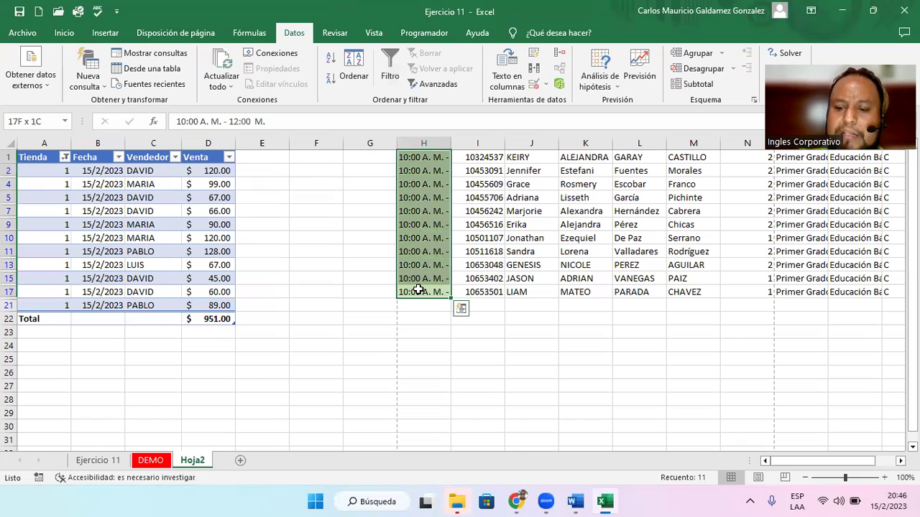
{"action": "mouse_move", "coordinate": [438, 142]}
{"action": "left_mouse_down"}
{"action": "mouse_move", "coordinate": [520, 158]}
{"action": "mouse_move", "coordinate": [760, 156]}
{"action": "left_mouse_up"}
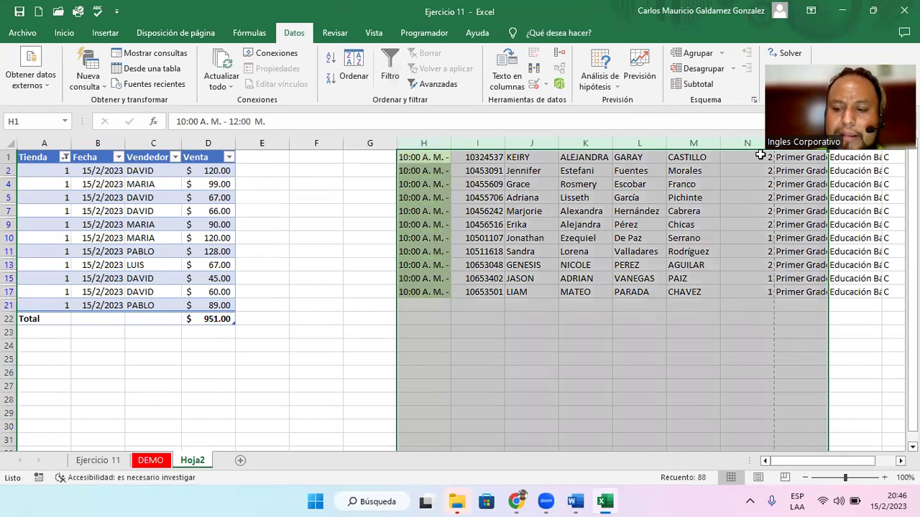
{"action": "right_click", "coordinate": [719, 146]}
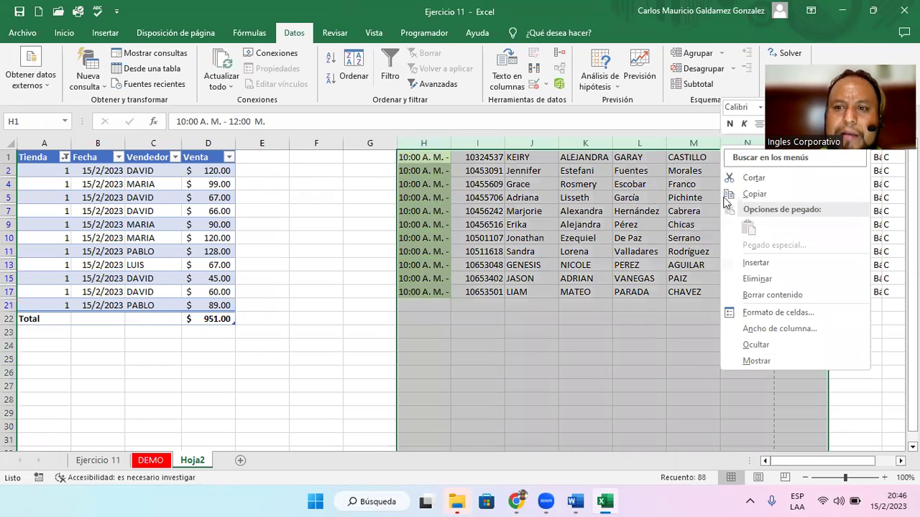
{"action": "left_click", "coordinate": [757, 280]}
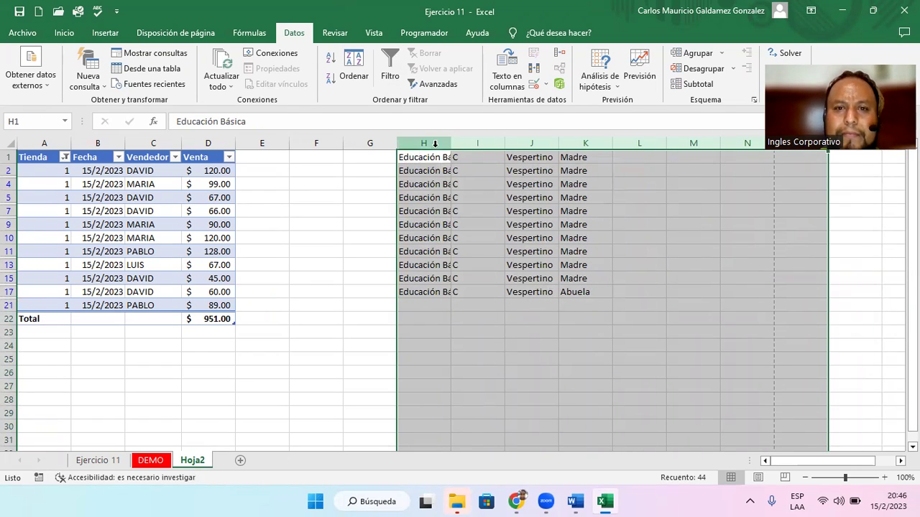
- Delete the leftover columns H to K on Hoja2
{"action": "left_click_drag", "start_coordinate": [433, 143], "coordinate": [533, 144]}
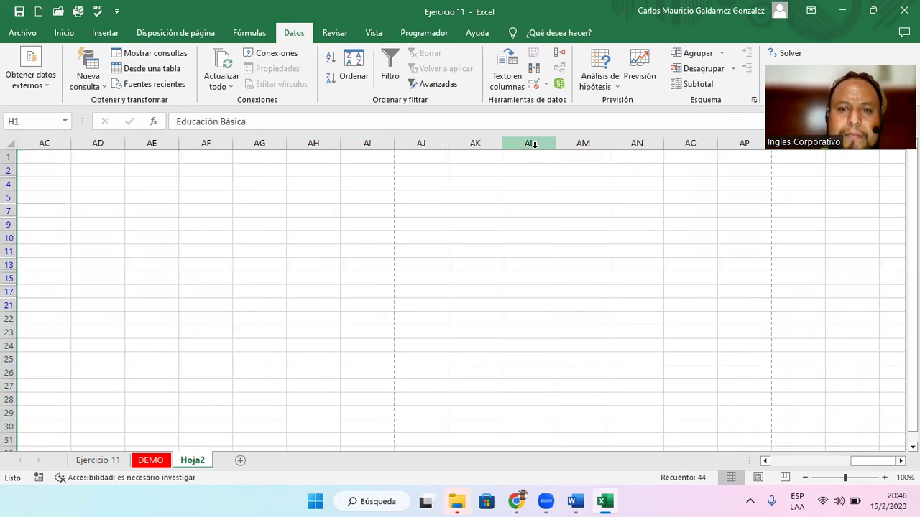
{"action": "key", "text": "ctrl+Home"}
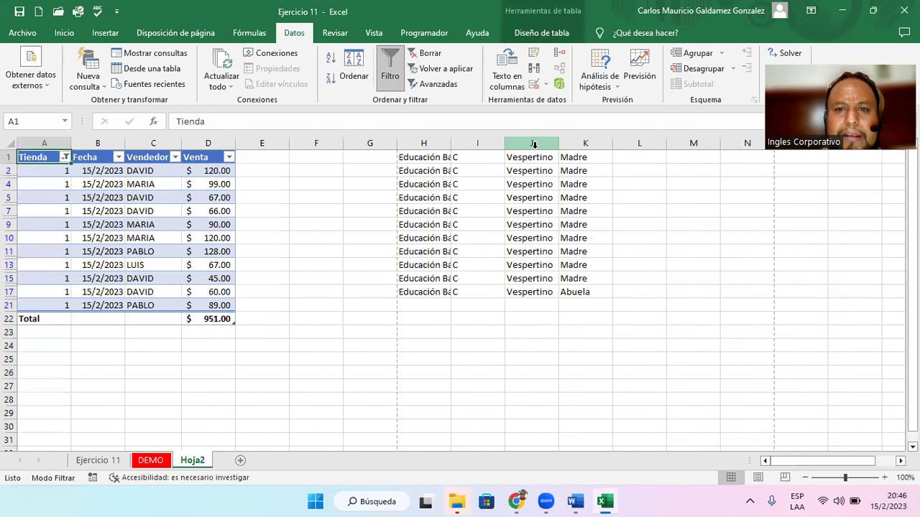
{"action": "left_click_drag", "start_coordinate": [432, 143], "coordinate": [567, 143]}
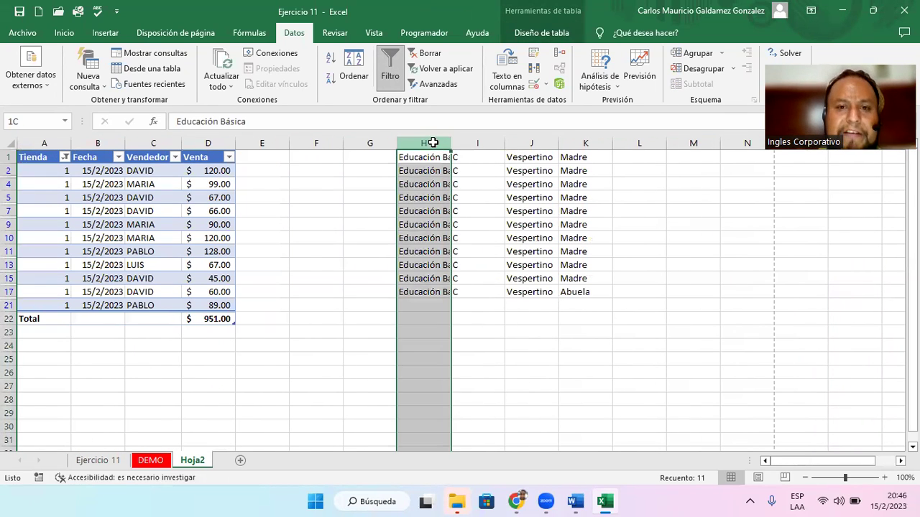
{"action": "right_click", "coordinate": [567, 143]}
{"action": "left_click", "coordinate": [605, 281]}
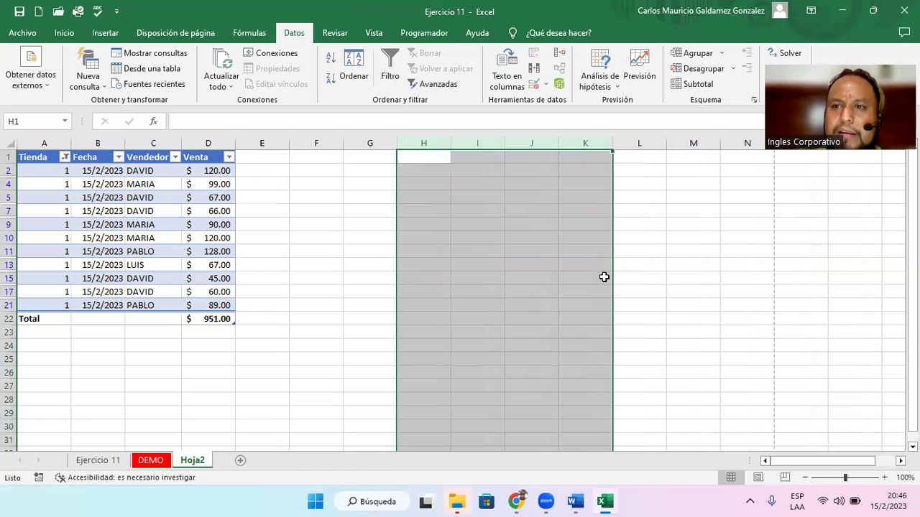
{"action": "left_click", "coordinate": [404, 255]}
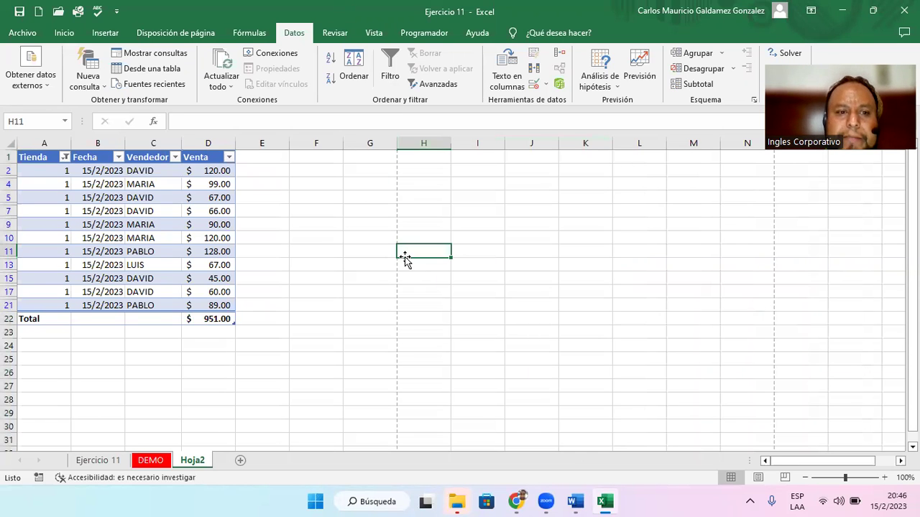
- Switch to DEMO, recheck Hoja2, and return to the filtered DEMO roster
{"action": "left_click", "coordinate": [160, 464]}
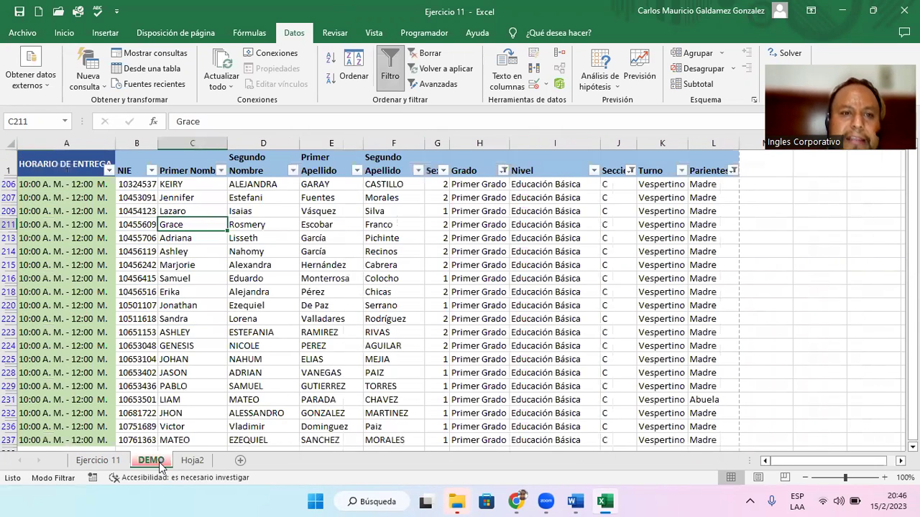
{"action": "left_click", "coordinate": [201, 468]}
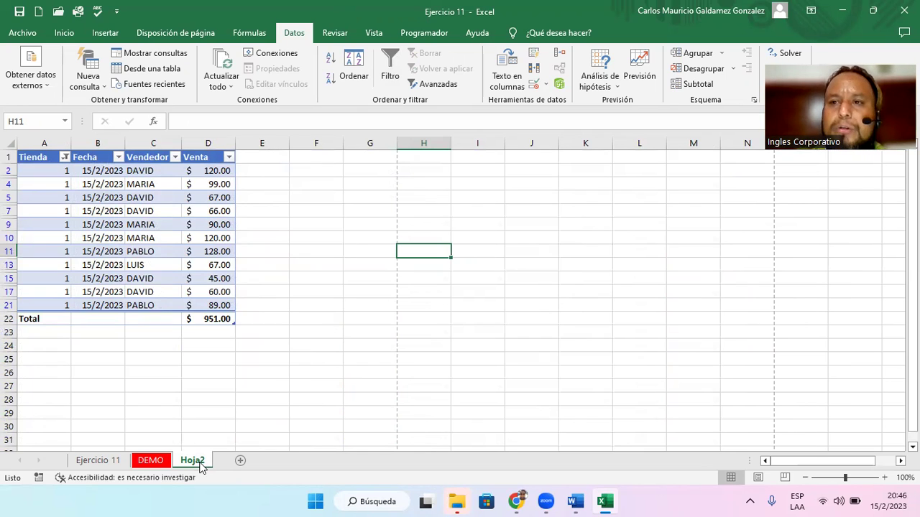
{"action": "left_click", "coordinate": [152, 460]}
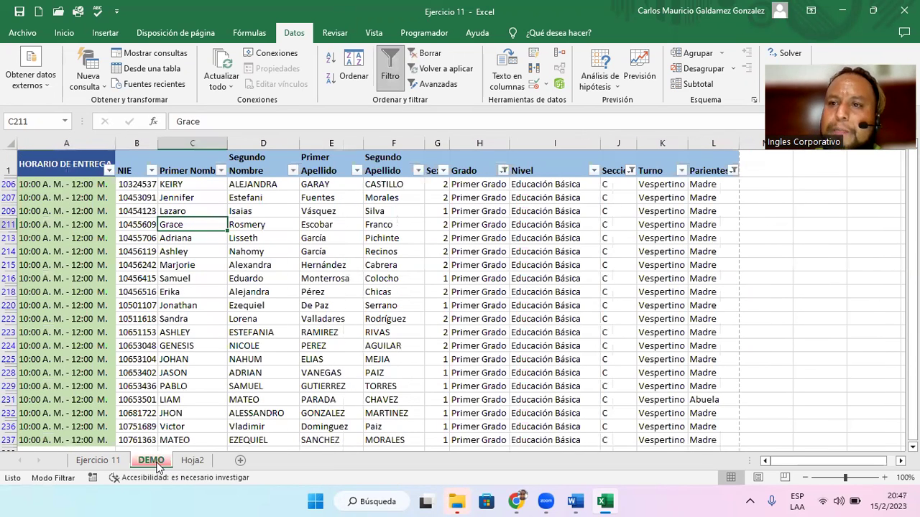
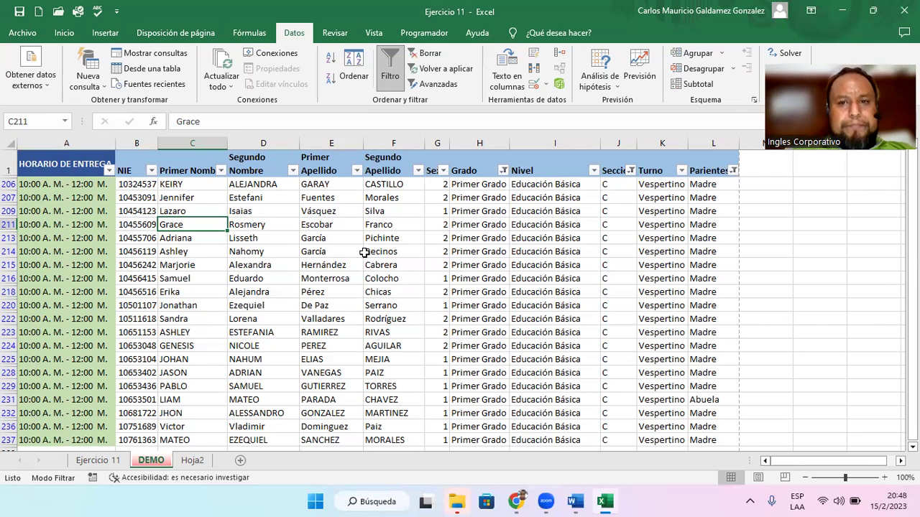
- Clear all DEMO filters and filter HORARIO DE ENTREGA to the 8:00 A. M. - 10:00 A. M. slot
{"action": "left_click", "coordinate": [426, 53]}
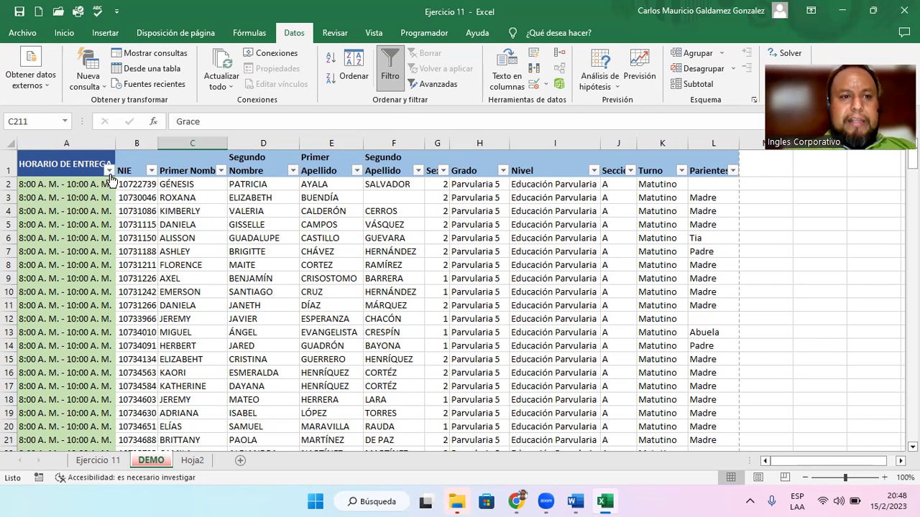
{"action": "left_click", "coordinate": [109, 172]}
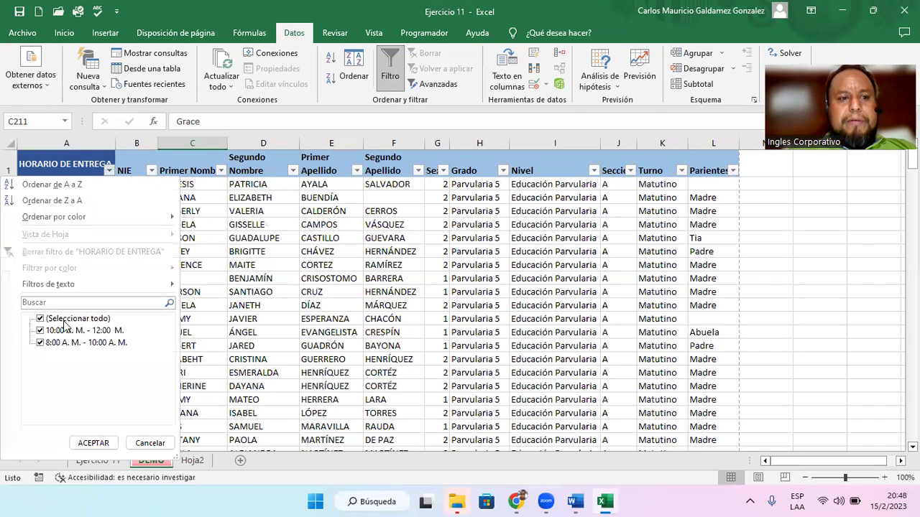
{"action": "left_click", "coordinate": [40, 331]}
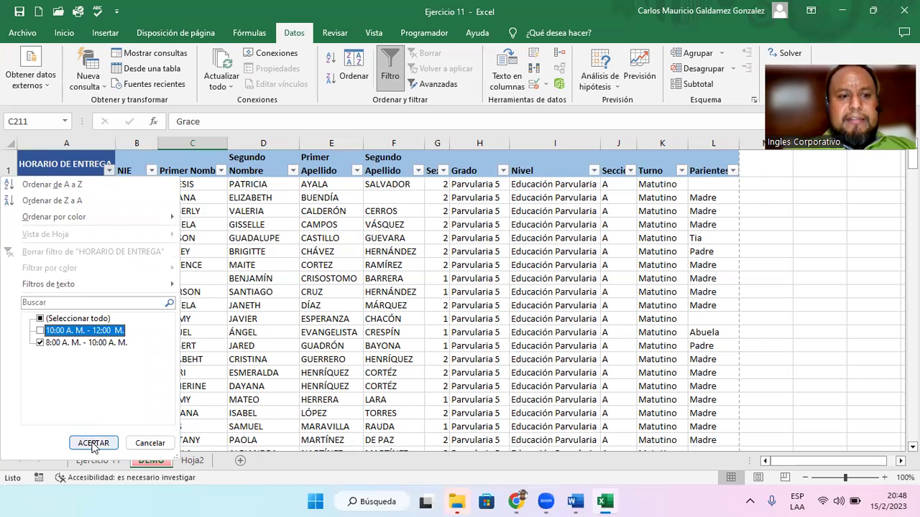
{"action": "left_click", "coordinate": [94, 442]}
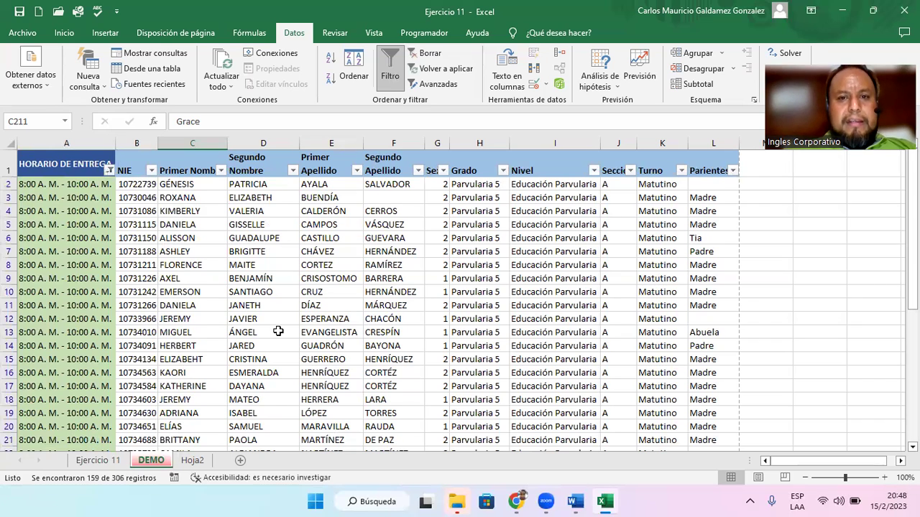
- Filter Sexo to 1 and Turno to Vespertino only, leaving 37 records
{"action": "left_click", "coordinate": [444, 171]}
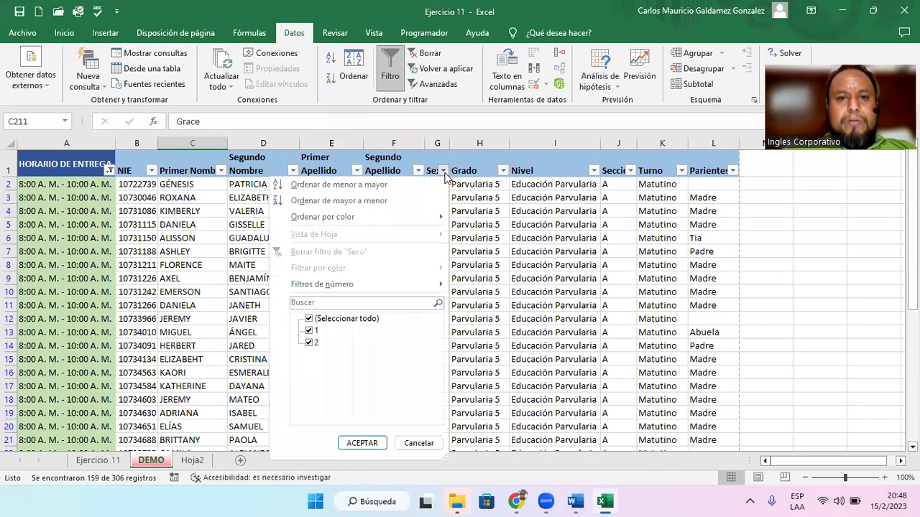
{"action": "left_click", "coordinate": [309, 343]}
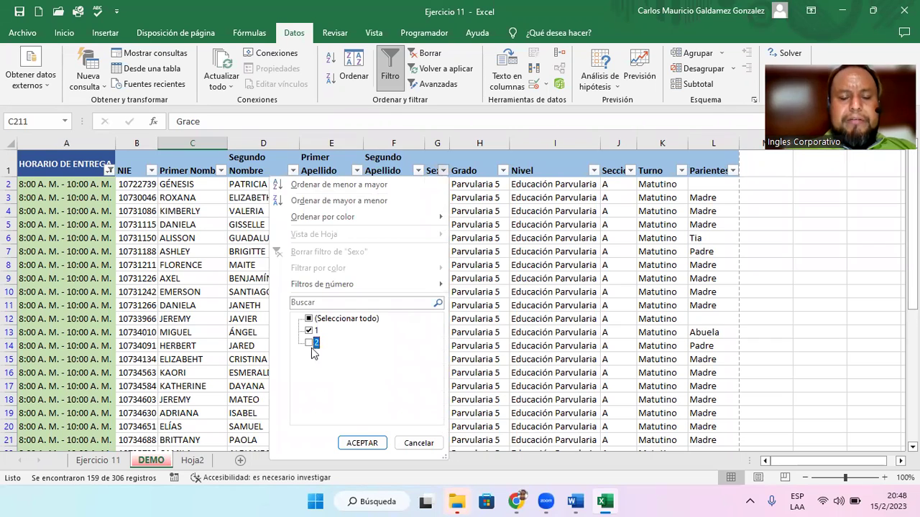
{"action": "left_click", "coordinate": [360, 444]}
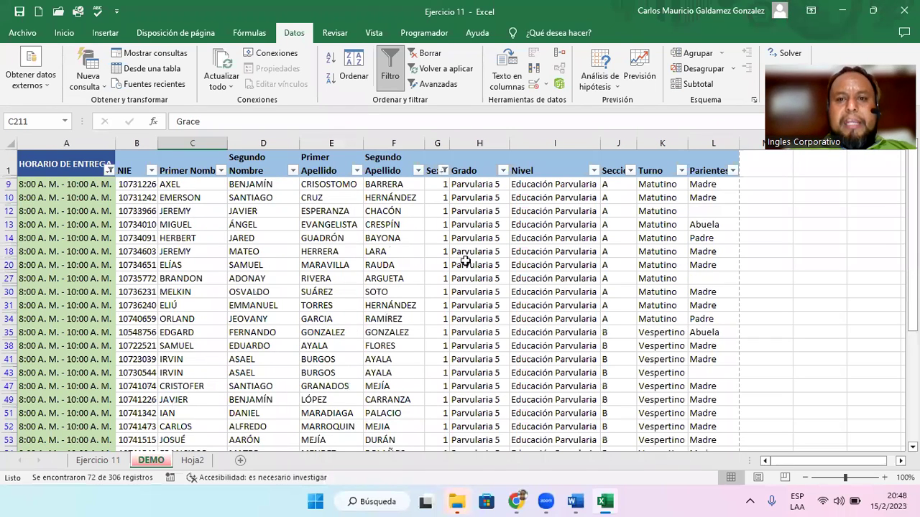
{"action": "left_click", "coordinate": [682, 172]}
{"action": "left_click", "coordinate": [567, 330]}
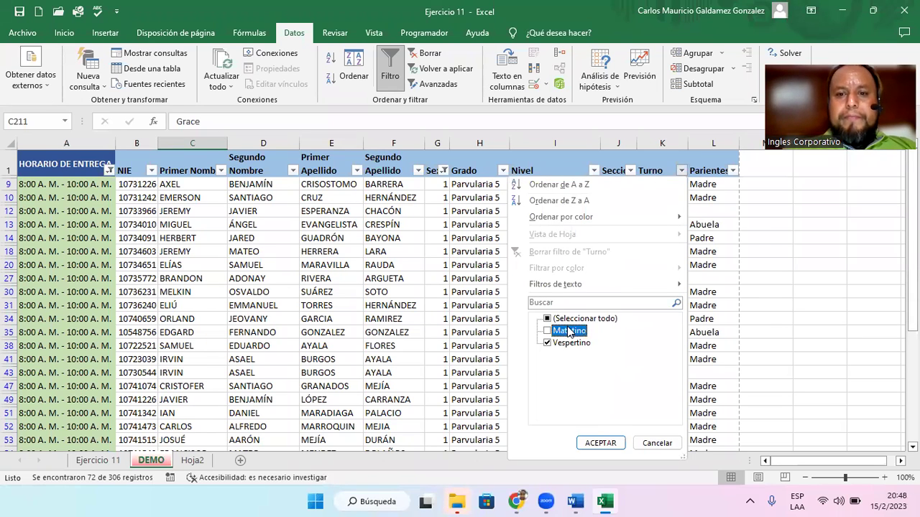
{"action": "left_click", "coordinate": [600, 443]}
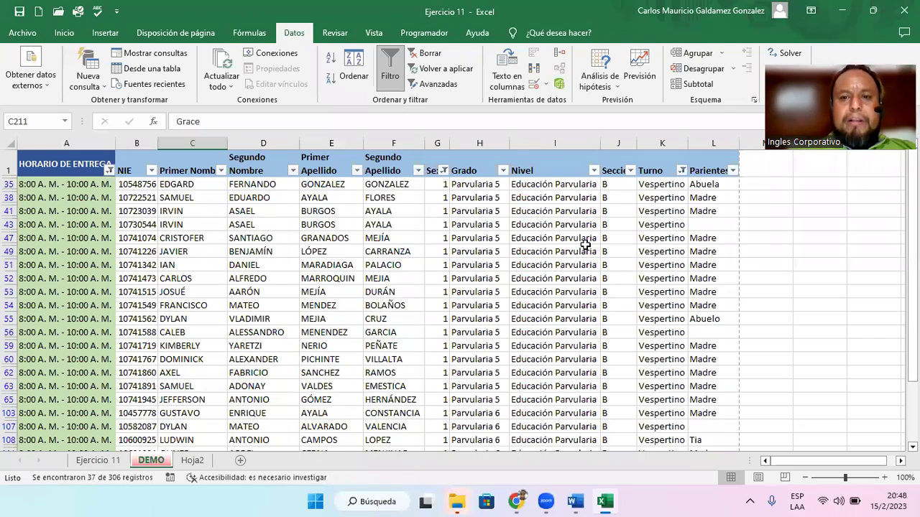
- Select the visible Nivel values from I35 down, then move back to the Grado header H1
{"action": "left_click", "coordinate": [559, 186]}
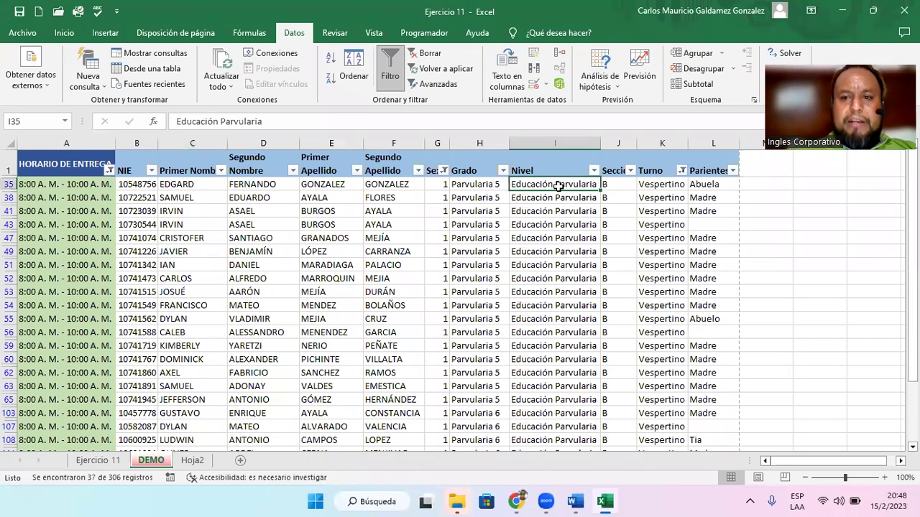
{"action": "key", "text": "ctrl+shift+Down"}
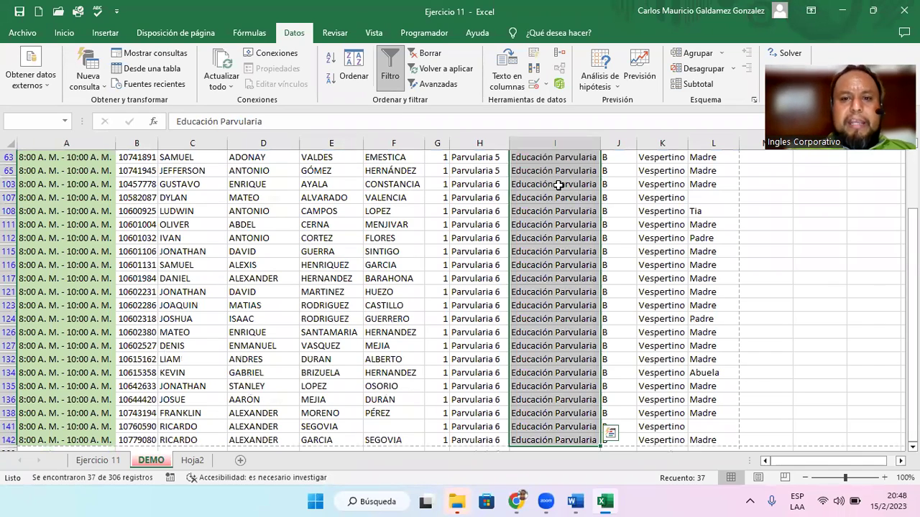
{"action": "key", "text": "Left"}
{"action": "key", "text": "Up"}
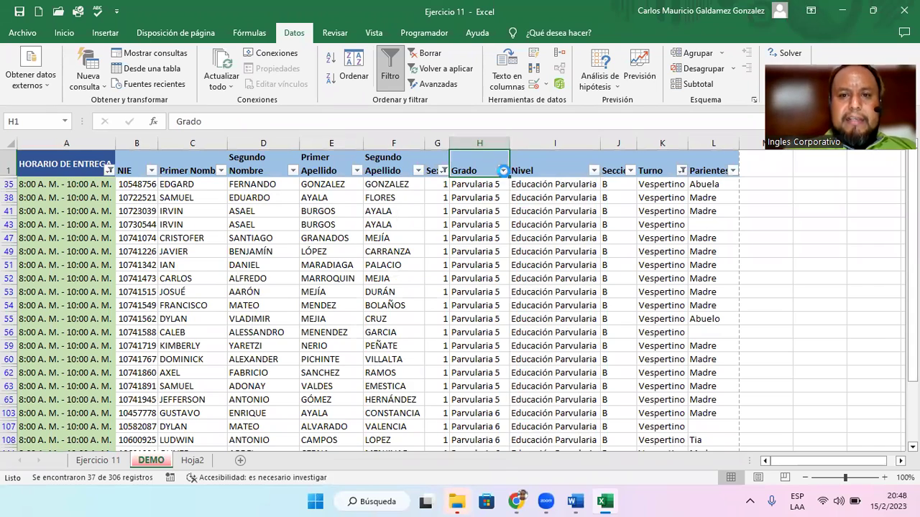
- Filter Grado to Parvularia 6, then switch it to Parvularia 5 only
{"action": "left_click", "coordinate": [503, 171]}
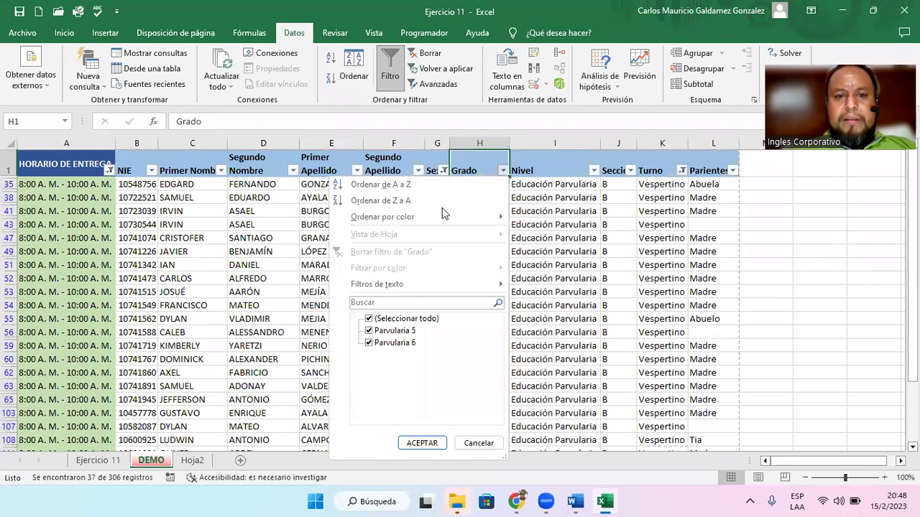
{"action": "left_click", "coordinate": [394, 332]}
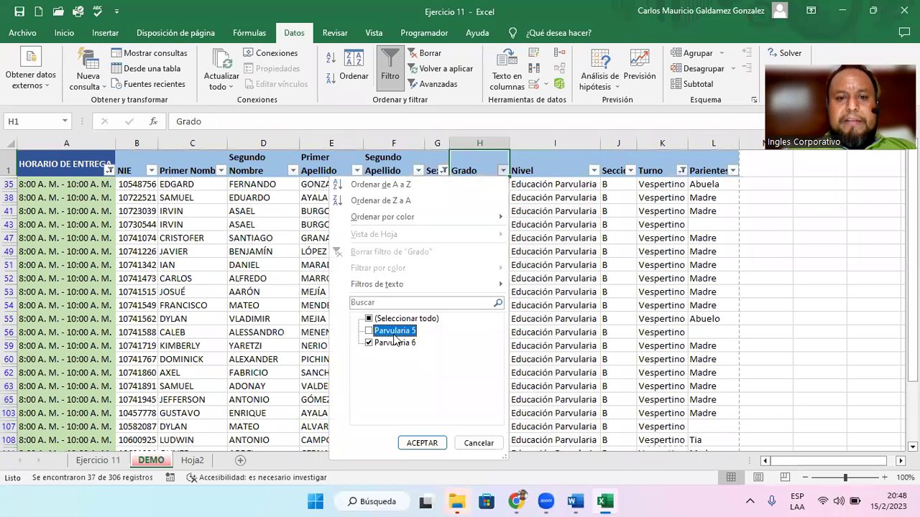
{"action": "left_click", "coordinate": [420, 442]}
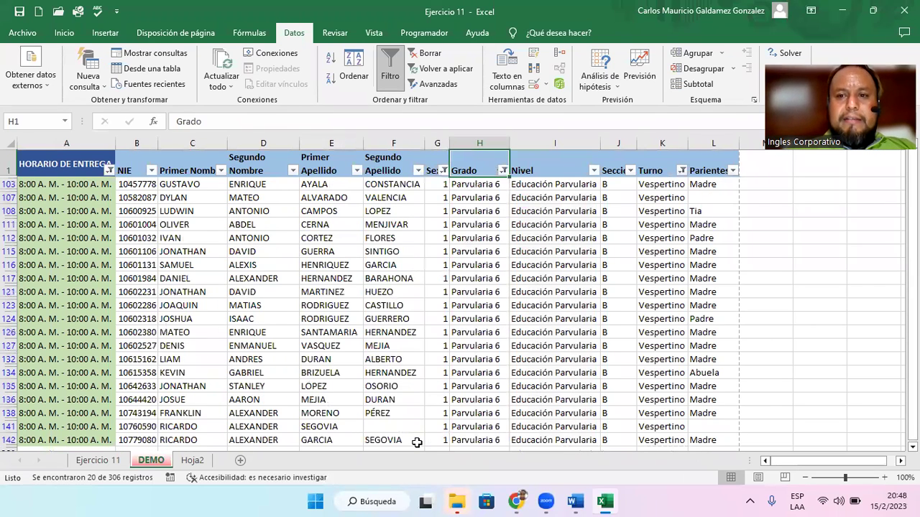
{"action": "left_click", "coordinate": [503, 171]}
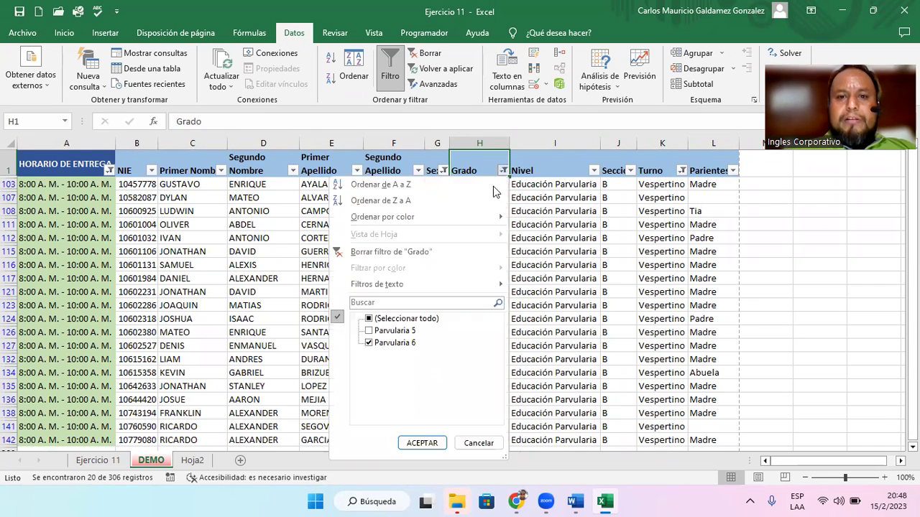
{"action": "left_click", "coordinate": [395, 331]}
{"action": "left_click", "coordinate": [409, 342]}
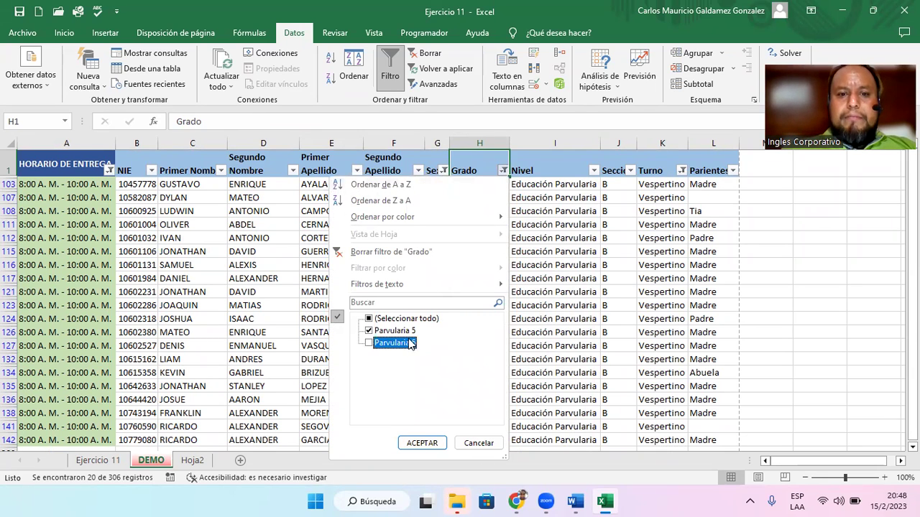
{"action": "left_click", "coordinate": [423, 443]}
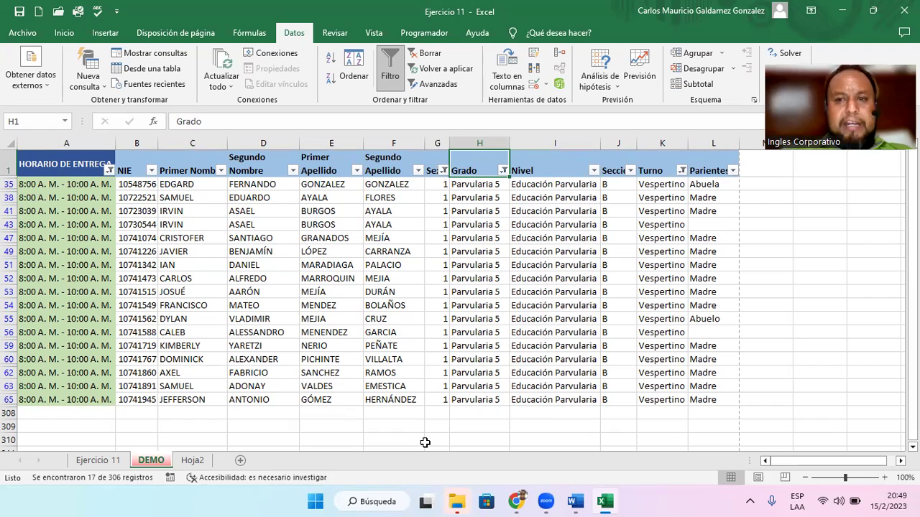
- Review the Grado text filter options and close the list without changes
{"action": "left_click", "coordinate": [503, 172]}
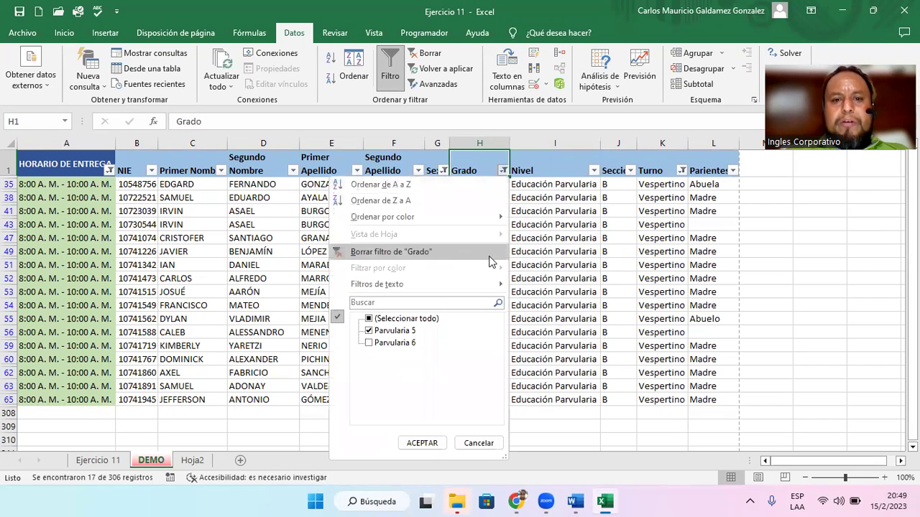
{"action": "mouse_move", "coordinate": [480, 290]}
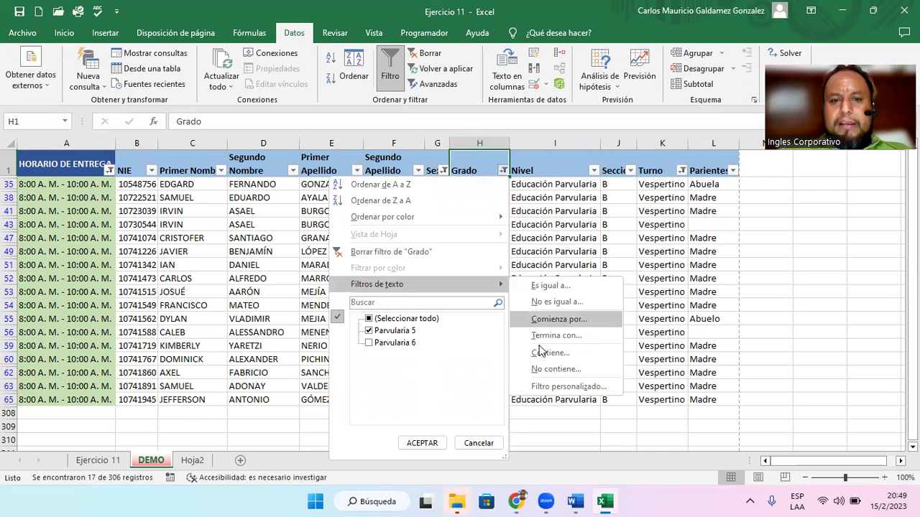
{"action": "left_click", "coordinate": [571, 217]}
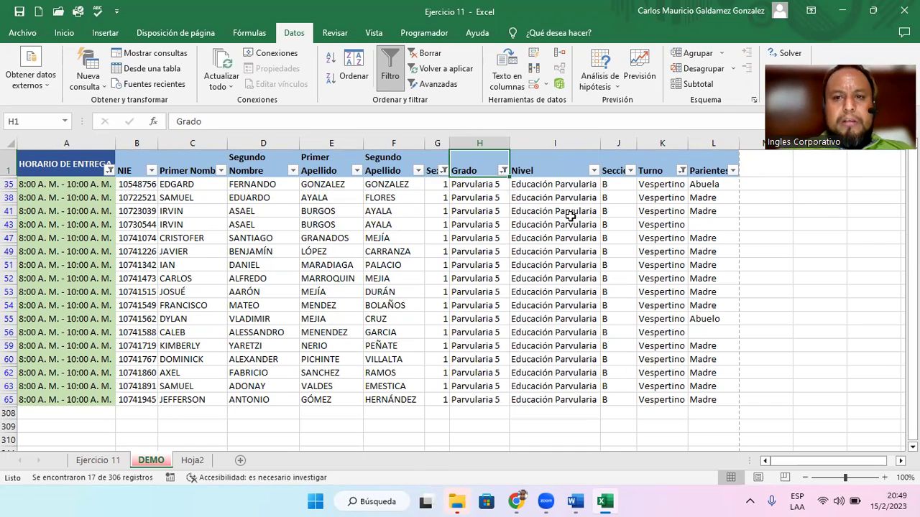
- Clear all filters on the student table and go to the Hoja2 sheet
{"action": "left_click", "coordinate": [430, 53]}
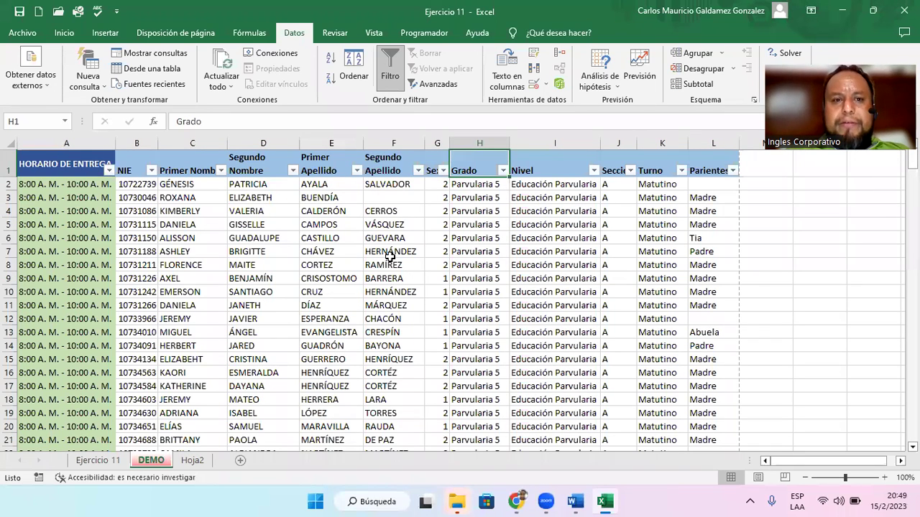
{"action": "right_click", "coordinate": [195, 464]}
{"action": "left_click", "coordinate": [137, 374]}
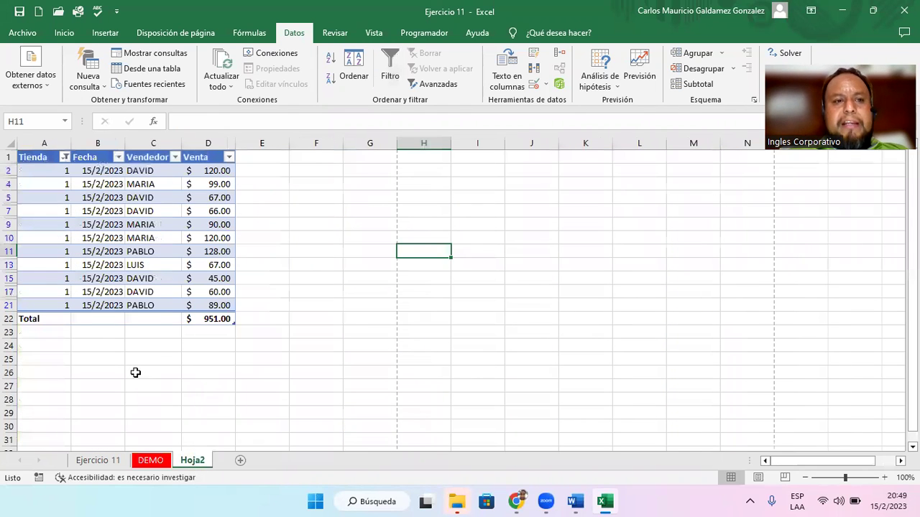
- Reselect every Tienda value so both stores show, totalling 1,644.00
{"action": "left_click", "coordinate": [65, 157]}
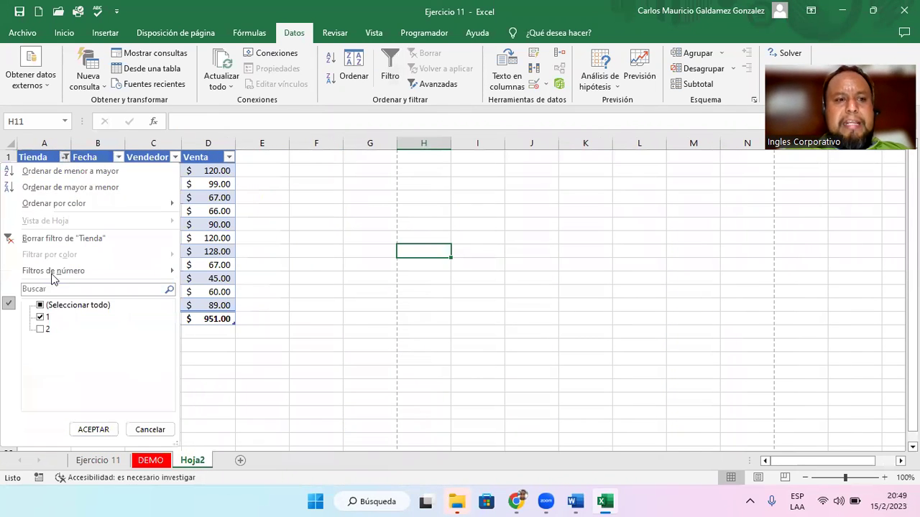
{"action": "left_click", "coordinate": [41, 307]}
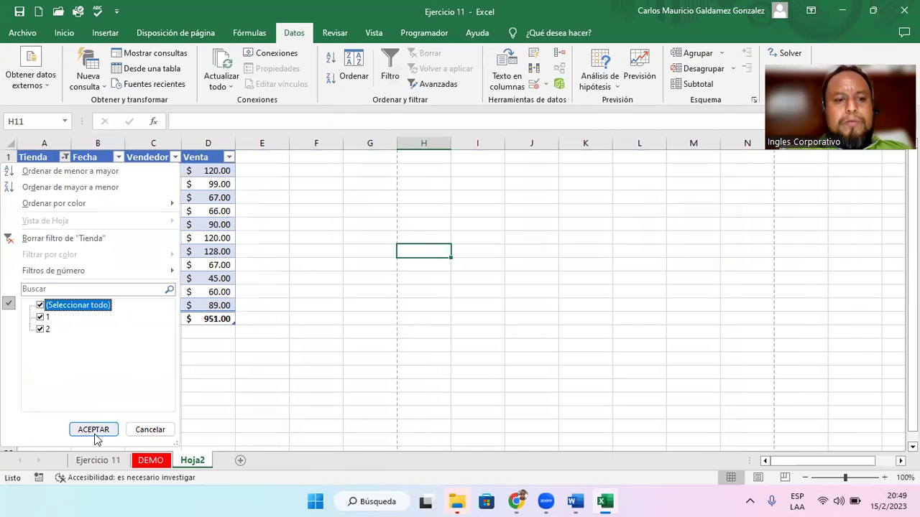
{"action": "left_click", "coordinate": [93, 430]}
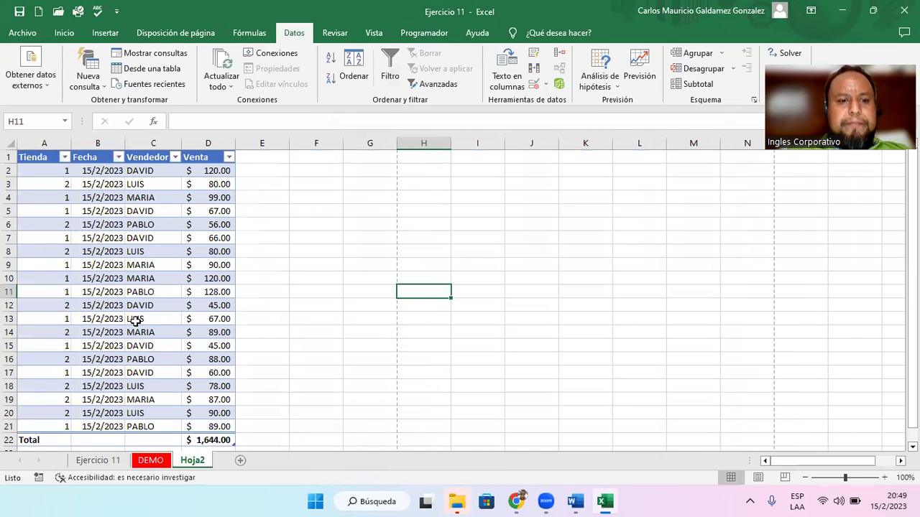
{"action": "left_click", "coordinate": [41, 158]}
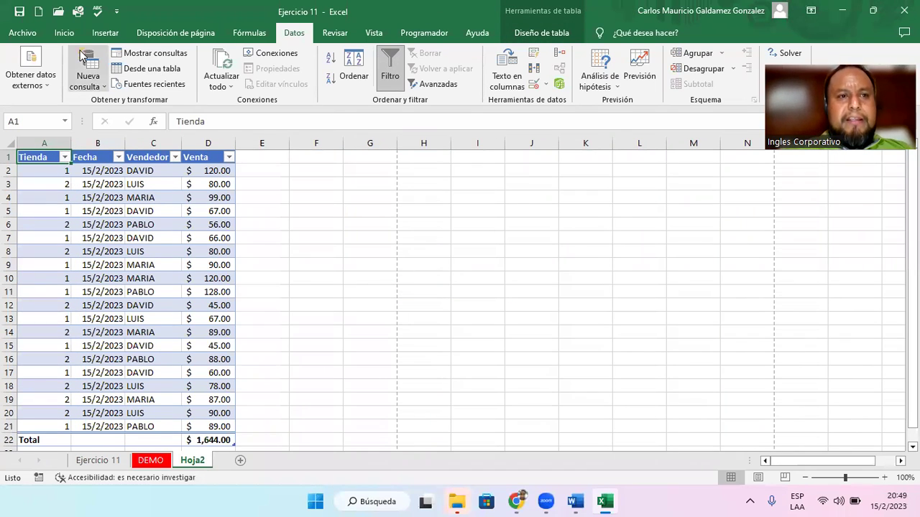
{"action": "left_click", "coordinate": [64, 33]}
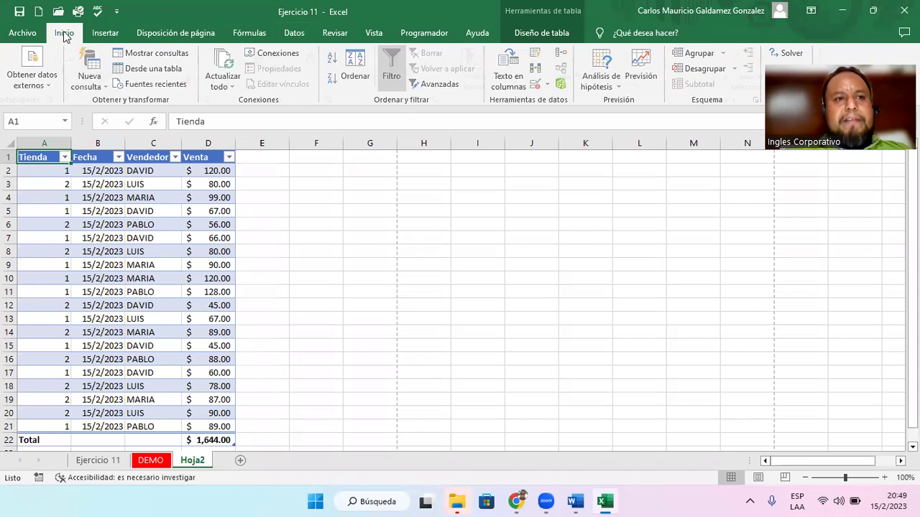
{"action": "left_click", "coordinate": [105, 34]}
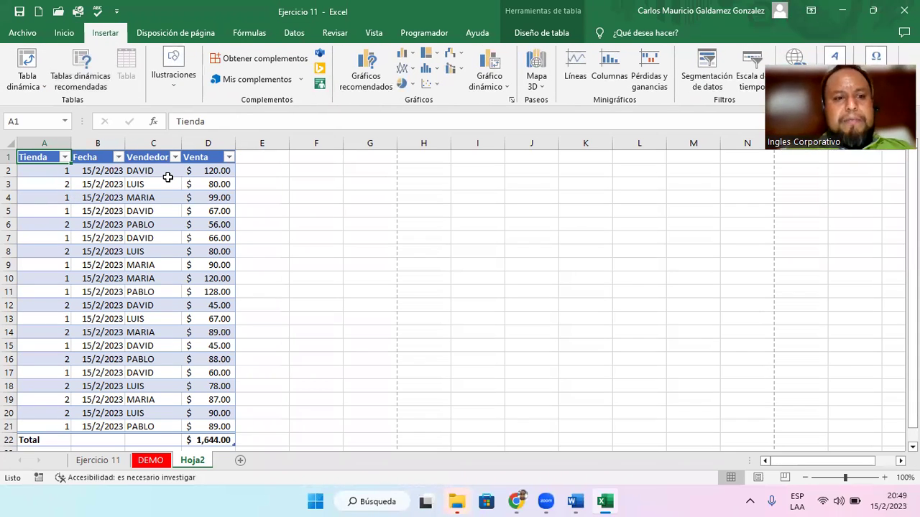
{"action": "key", "text": "shift+Down"}
{"action": "key", "text": "shift+Down"}
{"action": "key", "text": "ctrl+shift+Right"}
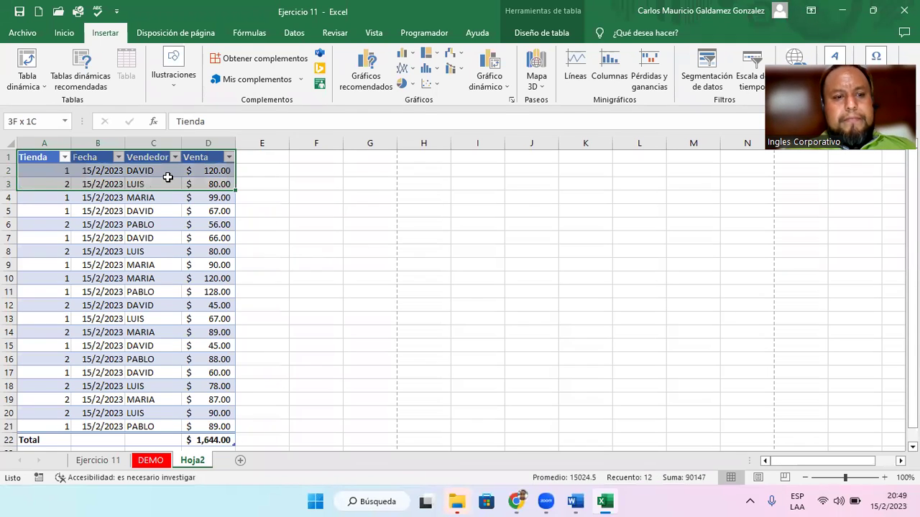
{"action": "key", "text": "ctrl+shift+Down"}
{"action": "key", "text": "shift+Up"}
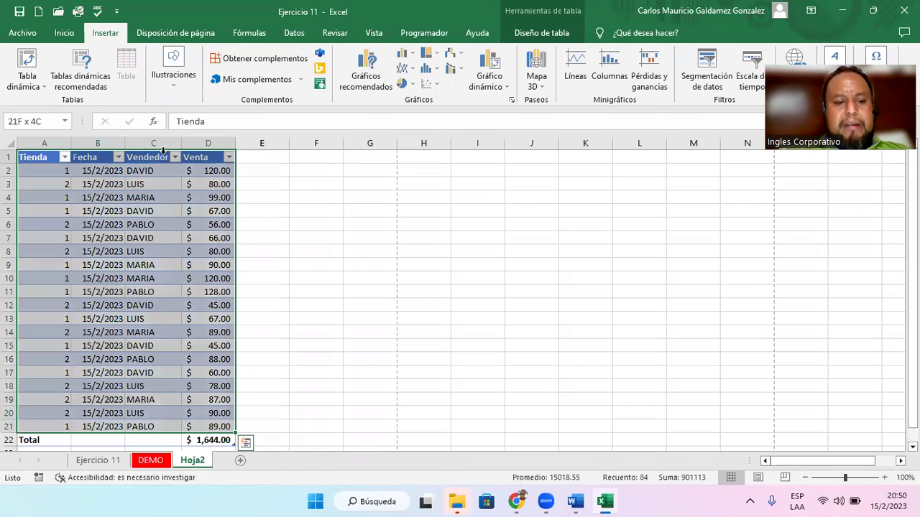
{"action": "key", "text": "ctrl+shift+l"}
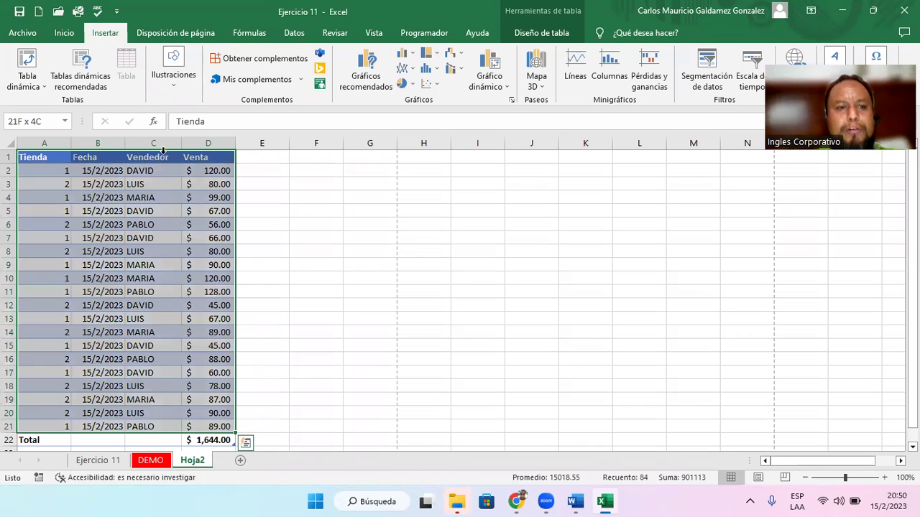
{"action": "left_click", "coordinate": [105, 238]}
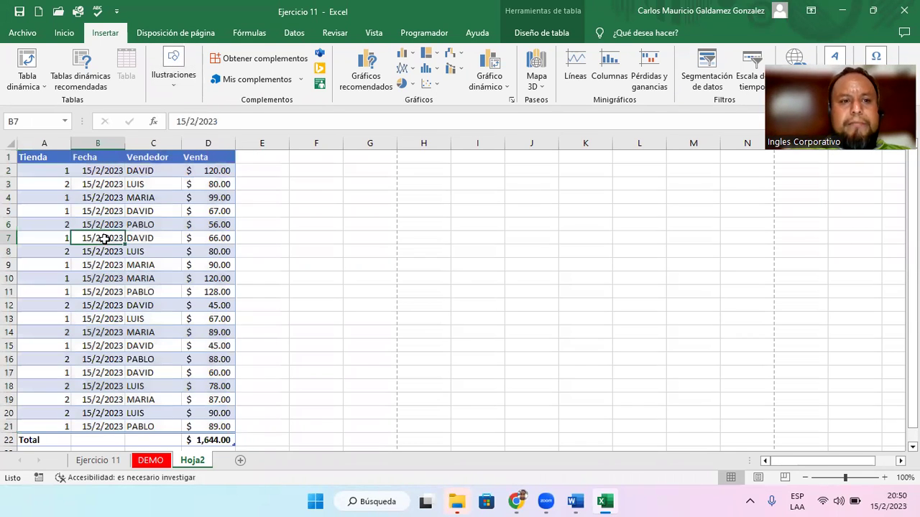
{"action": "left_click", "coordinate": [45, 158]}
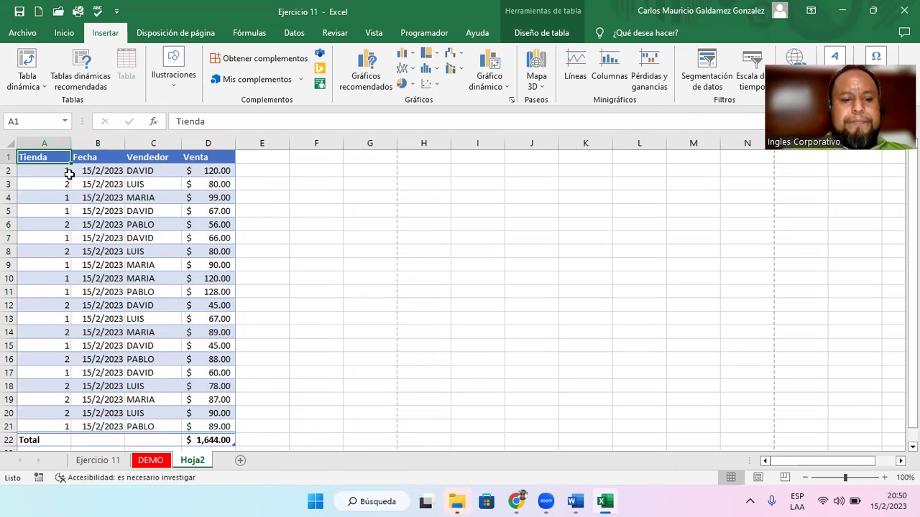
{"action": "key", "text": "ctrl+shift+l"}
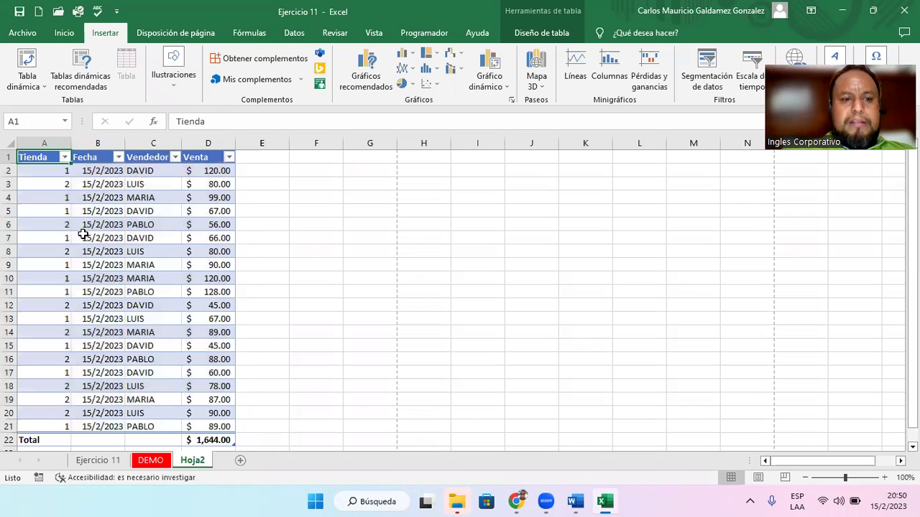
{"action": "left_click_drag", "start_coordinate": [52, 174], "coordinate": [58, 425]}
{"action": "left_click_drag", "start_coordinate": [93, 172], "coordinate": [99, 426]}
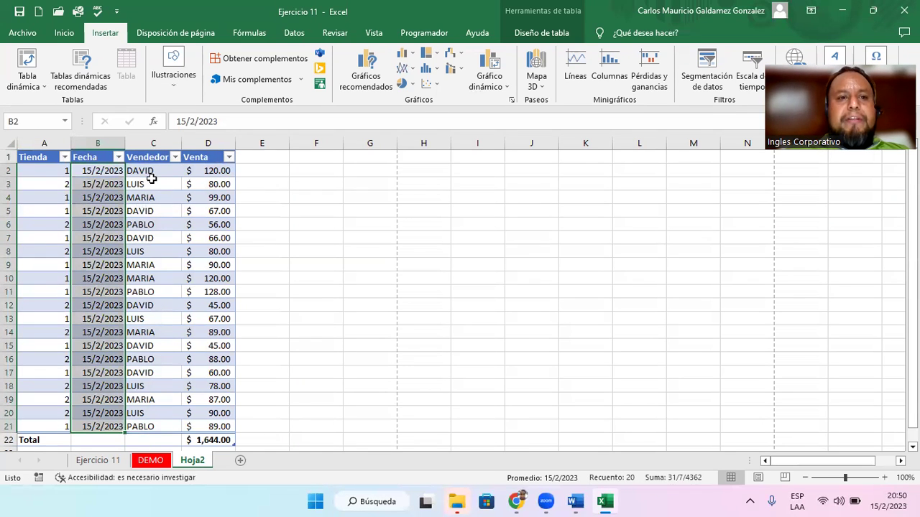
{"action": "left_click_drag", "start_coordinate": [153, 174], "coordinate": [164, 427]}
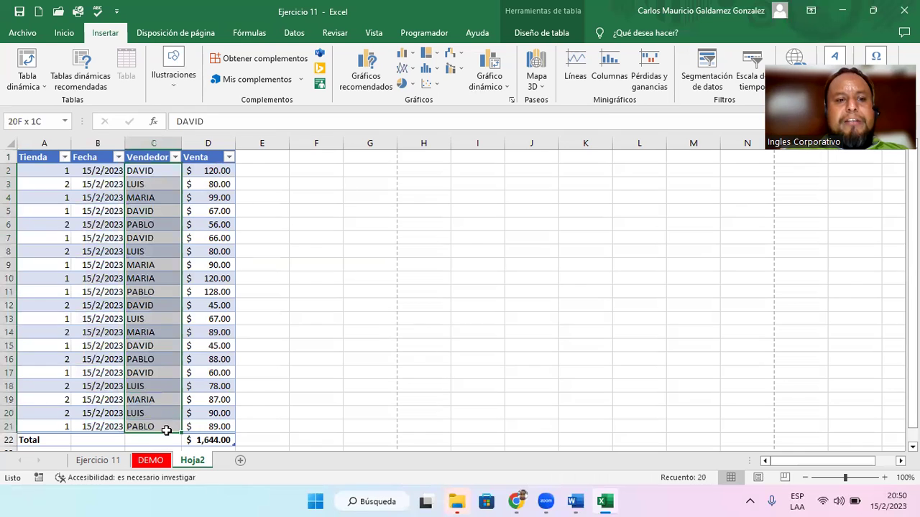
{"action": "left_click_drag", "start_coordinate": [208, 172], "coordinate": [214, 419]}
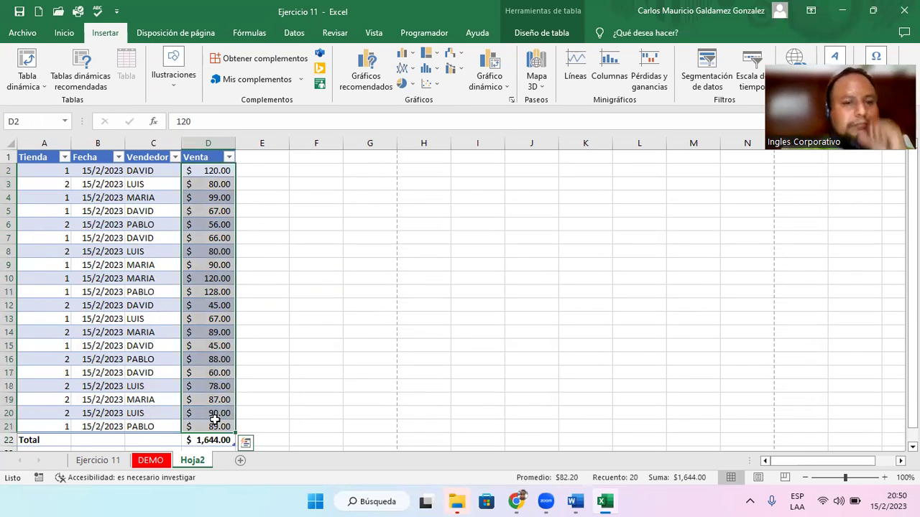
- Filter the Tienda column to store 1 only
{"action": "left_click", "coordinate": [124, 235]}
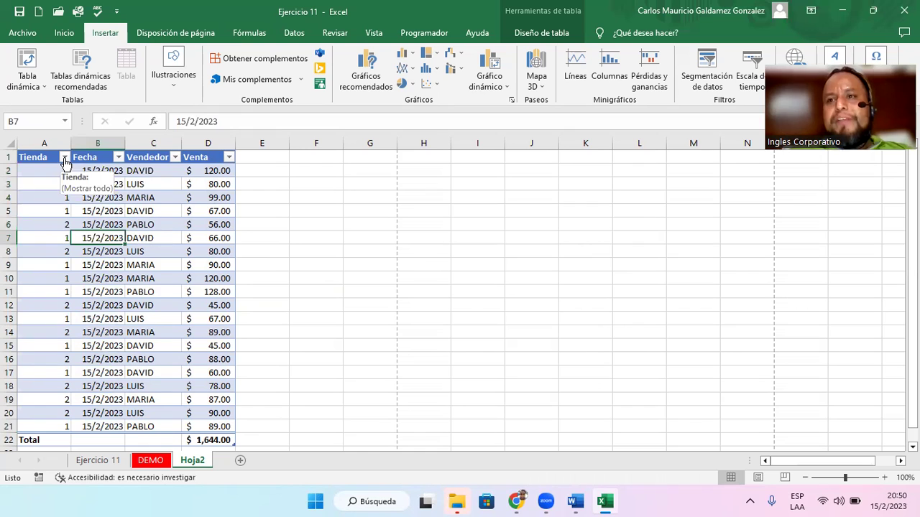
{"action": "left_click", "coordinate": [65, 158]}
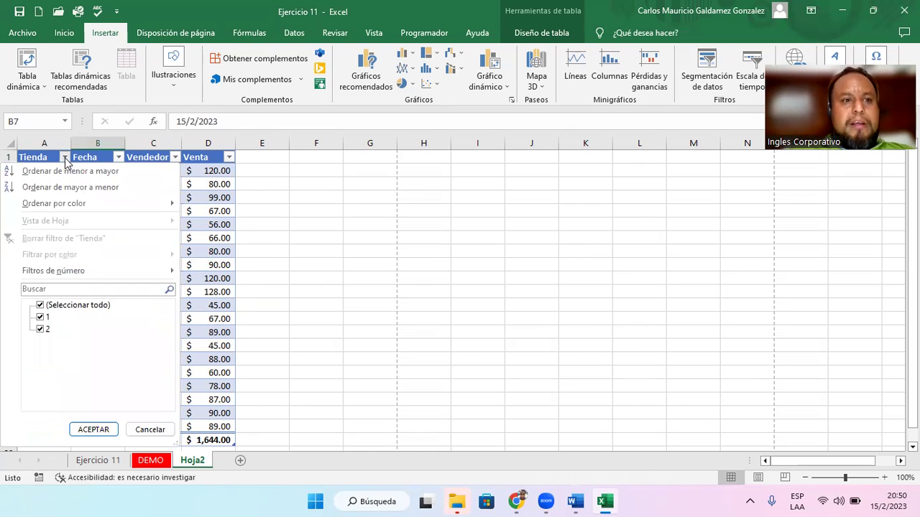
{"action": "left_click", "coordinate": [41, 328]}
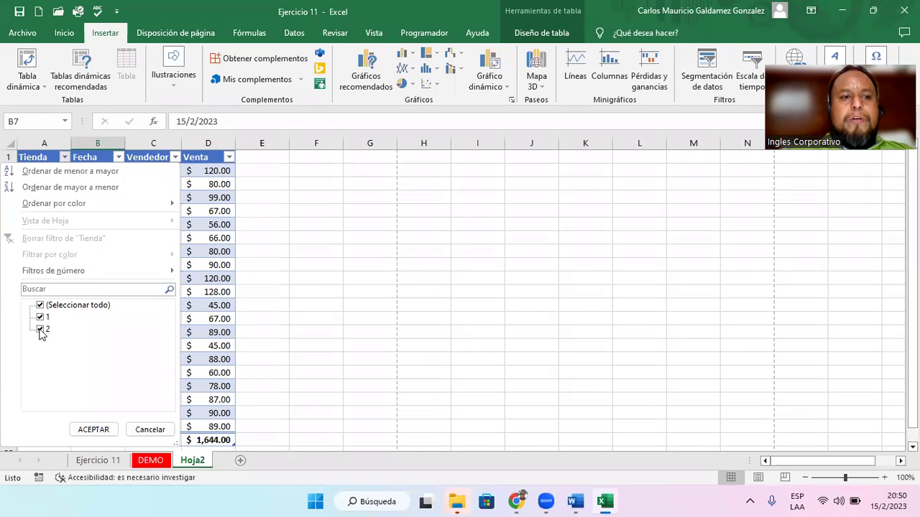
{"action": "left_click", "coordinate": [94, 429]}
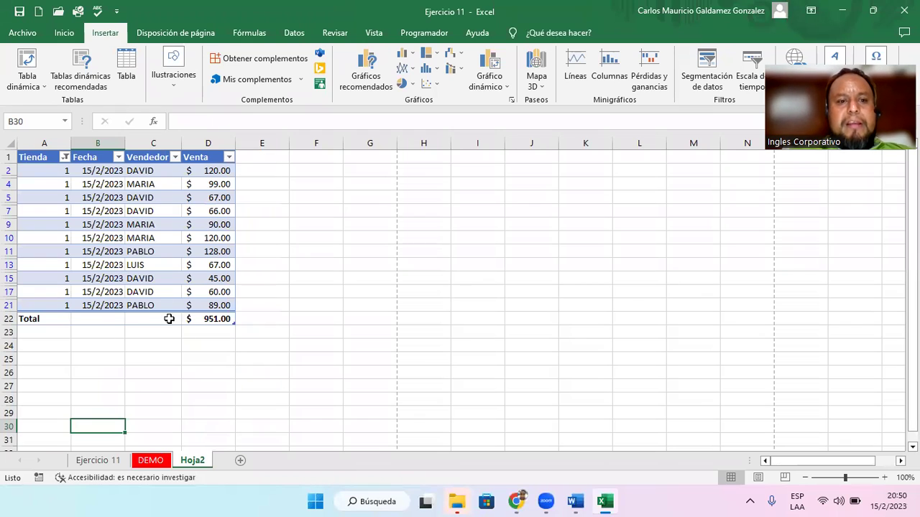
- Turn on the table's total row, showing a Venta total of 951.00
{"action": "left_click", "coordinate": [192, 317]}
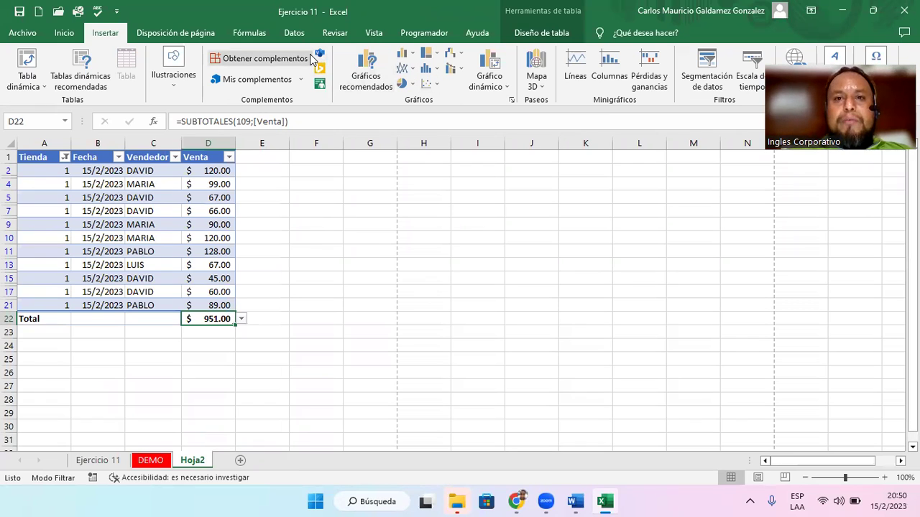
{"action": "left_click", "coordinate": [547, 33]}
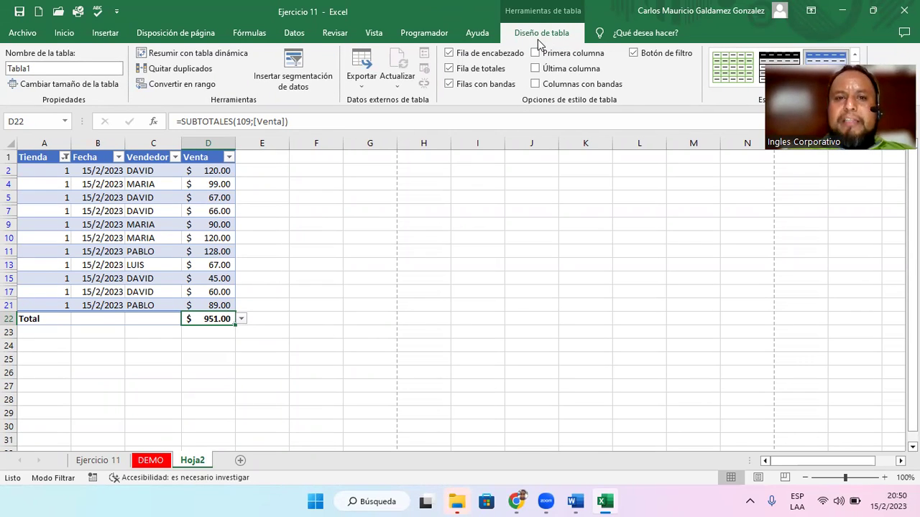
{"action": "left_click", "coordinate": [489, 74]}
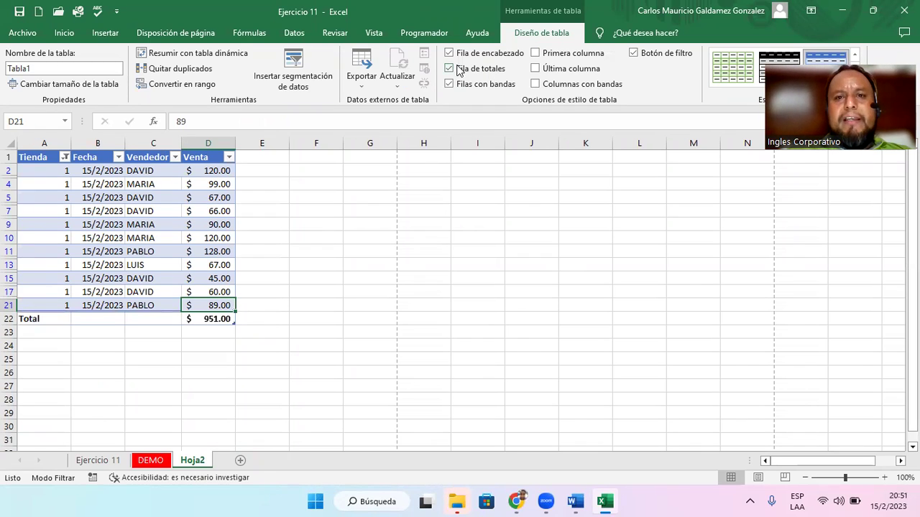
{"action": "left_click", "coordinate": [64, 33]}
{"action": "key", "text": "ctrl+a"}
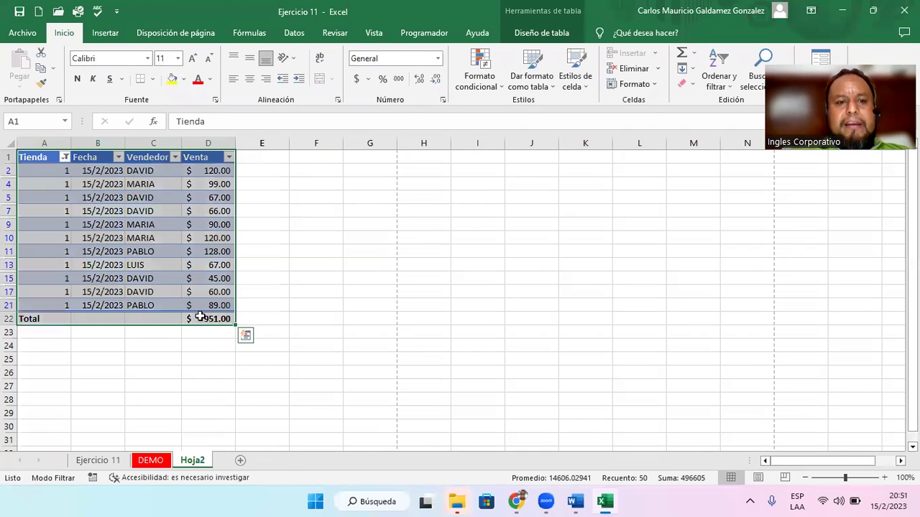
{"action": "left_click", "coordinate": [200, 317]}
{"action": "left_click", "coordinate": [241, 320]}
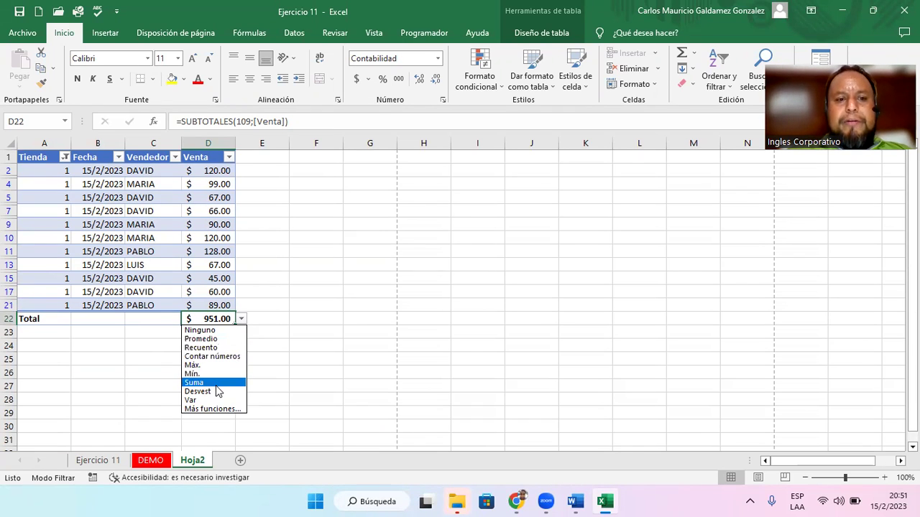
{"action": "left_click", "coordinate": [214, 383]}
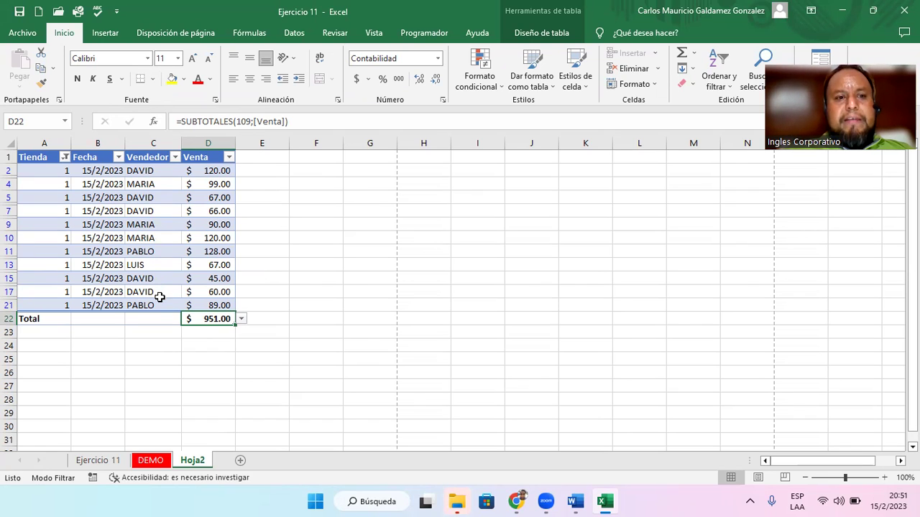
- Filter Vendedor to DAVID only by excluding LUIS, MARIA and PABLO
{"action": "left_click", "coordinate": [176, 157]}
{"action": "left_click", "coordinate": [41, 329]}
{"action": "left_click", "coordinate": [41, 341]}
{"action": "left_click", "coordinate": [40, 354]}
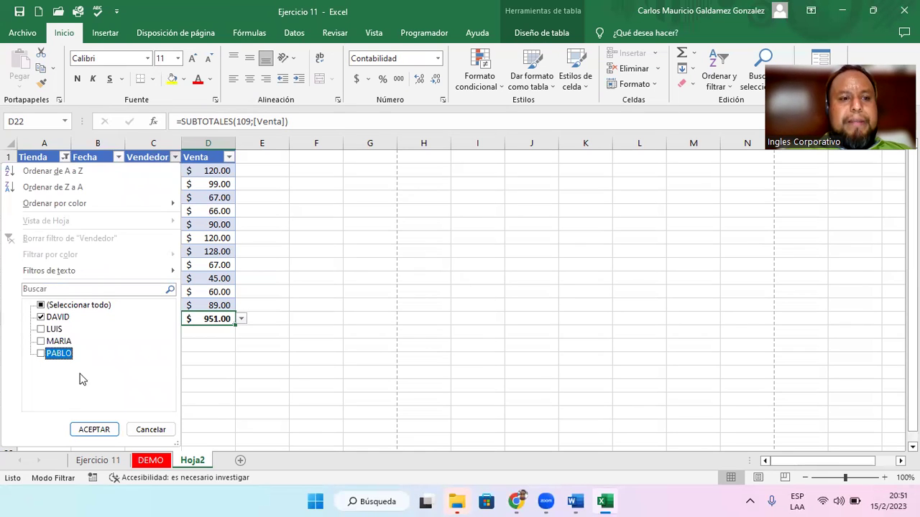
{"action": "left_click", "coordinate": [95, 429]}
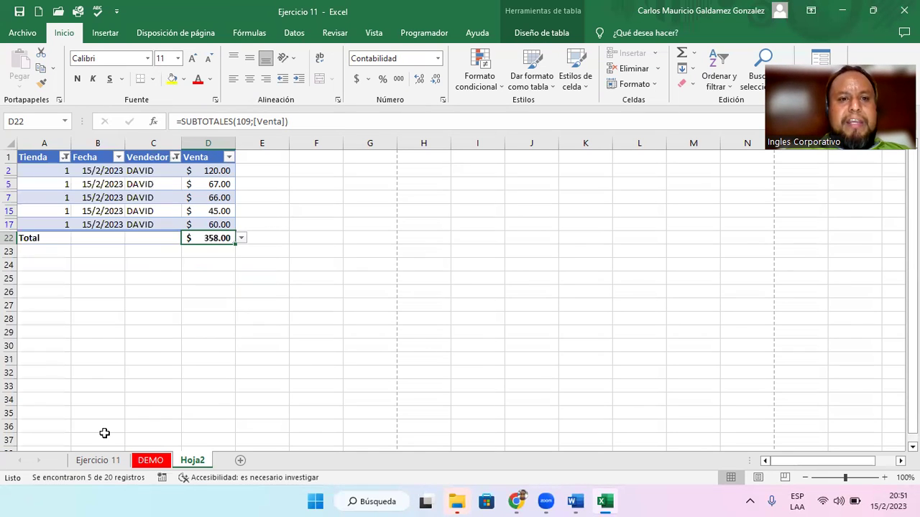
- Switch the Vendedor filter to LUIS only, then to MARIA only
{"action": "left_click", "coordinate": [176, 157]}
{"action": "left_click", "coordinate": [42, 329]}
{"action": "left_click", "coordinate": [41, 317]}
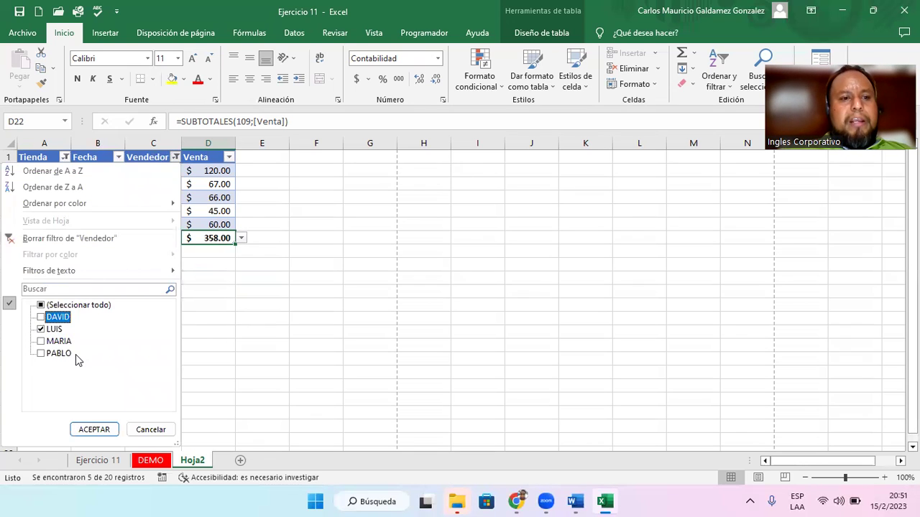
{"action": "left_click", "coordinate": [94, 429]}
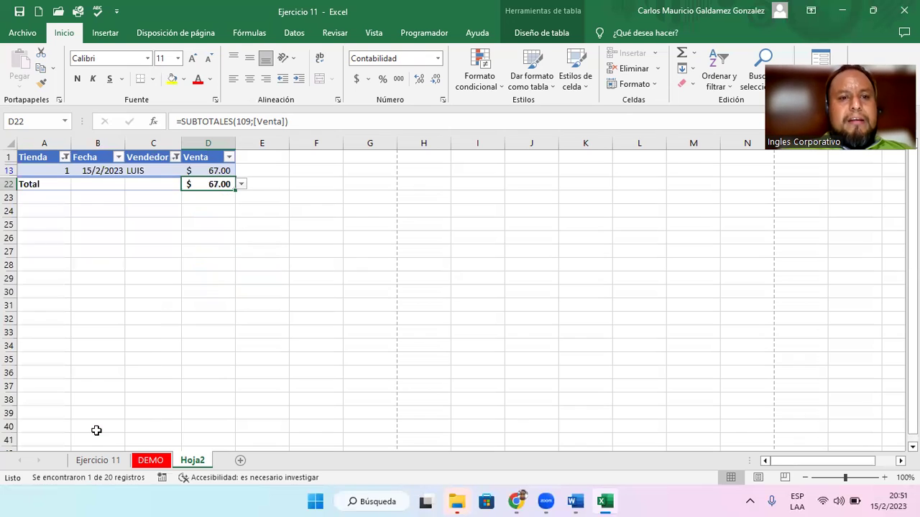
{"action": "left_click", "coordinate": [176, 158]}
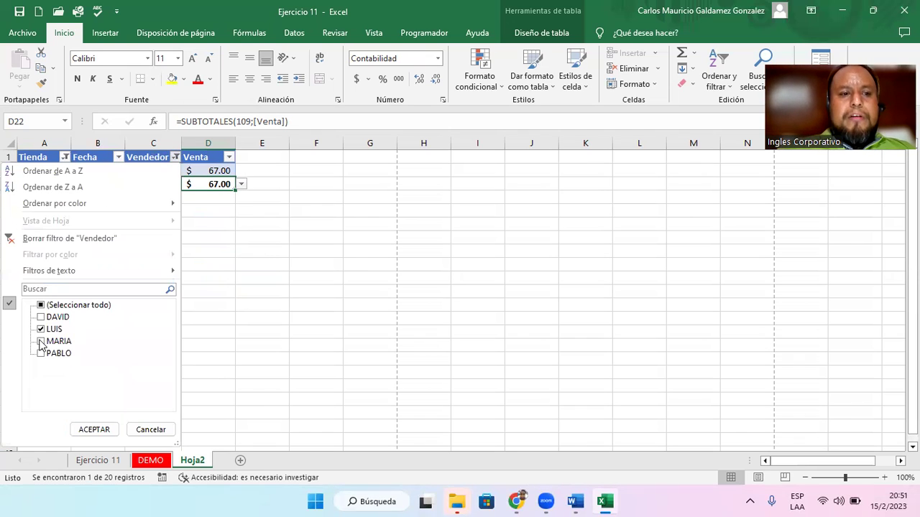
{"action": "left_click", "coordinate": [41, 341]}
{"action": "left_click", "coordinate": [41, 329]}
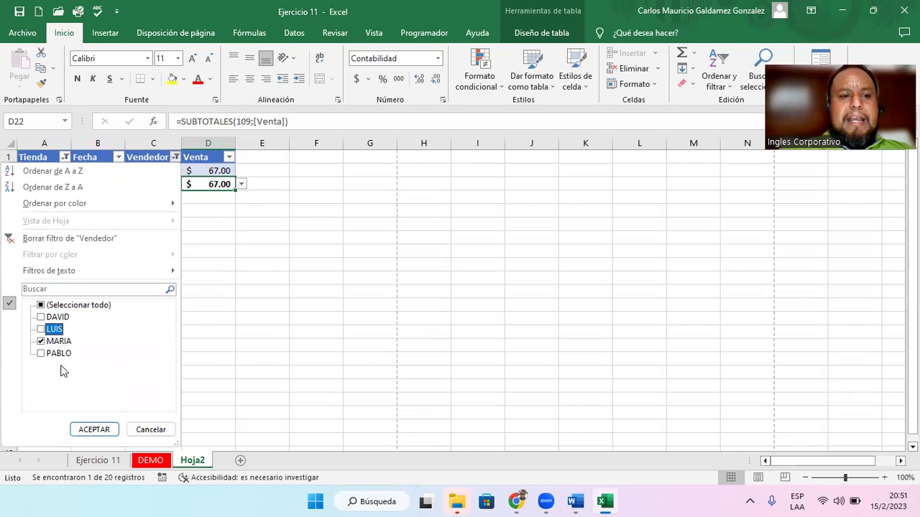
{"action": "left_click", "coordinate": [94, 430]}
- Show only PABLO, then restore all sellers with the total back at 951.00
{"action": "left_click", "coordinate": [176, 157]}
{"action": "left_click", "coordinate": [56, 356]}
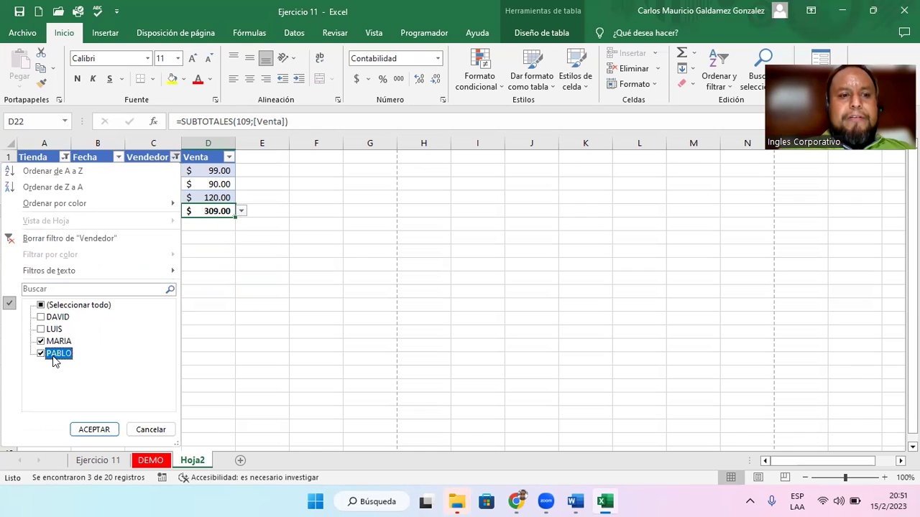
{"action": "left_click", "coordinate": [41, 342]}
{"action": "left_click", "coordinate": [95, 429]}
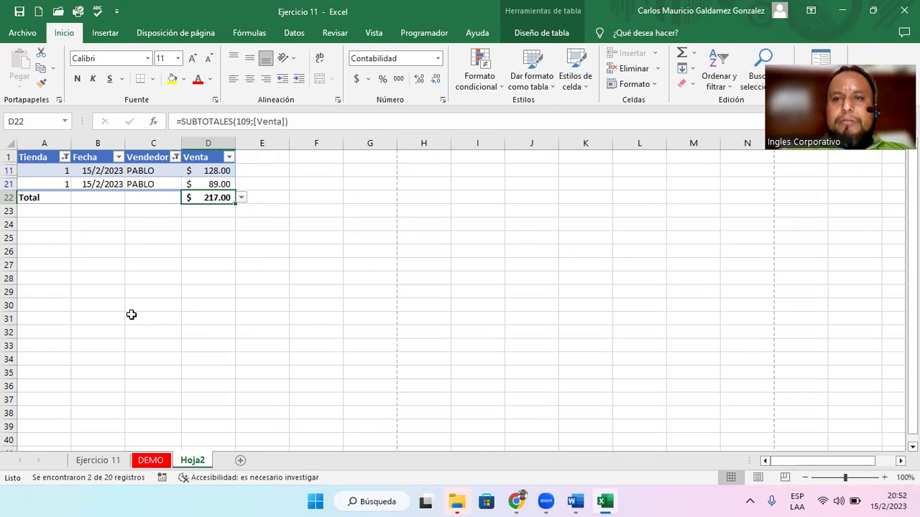
{"action": "left_click", "coordinate": [174, 156]}
{"action": "left_click", "coordinate": [41, 306]}
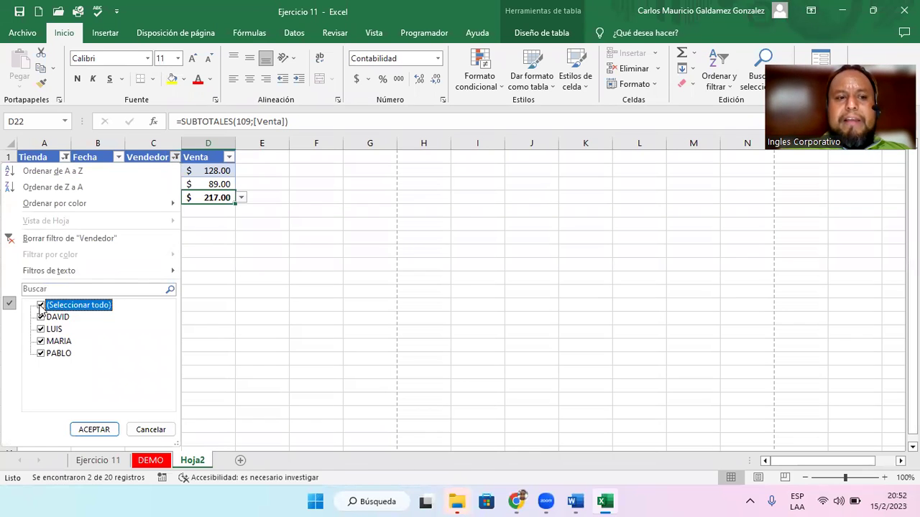
{"action": "left_click", "coordinate": [94, 430]}
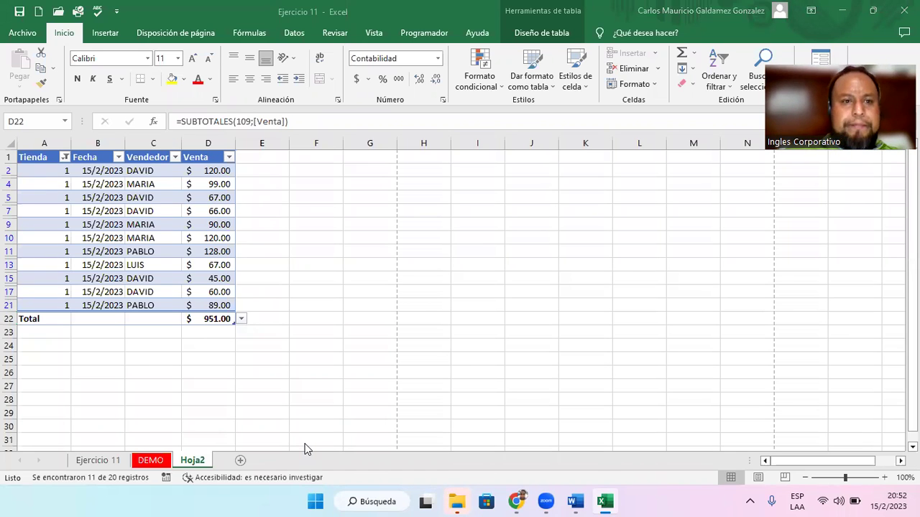
- Switch from DEMO to the Ejercicio 11 sheet and select cell C2
{"action": "left_click", "coordinate": [152, 460]}
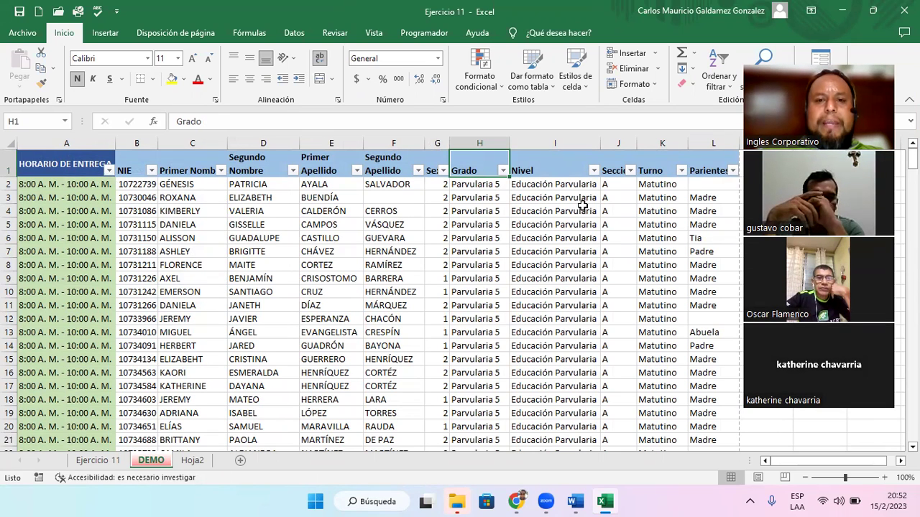
{"action": "left_click", "coordinate": [98, 460]}
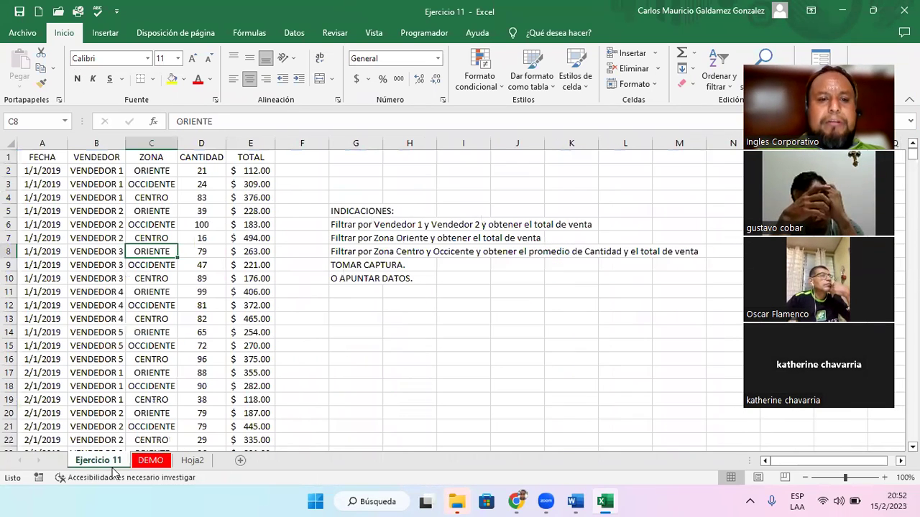
{"action": "left_click", "coordinate": [148, 175]}
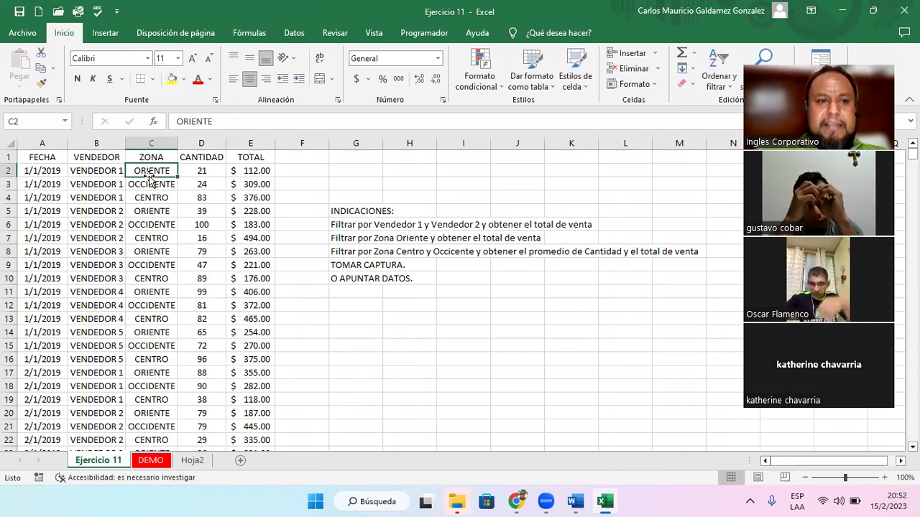
- Inspect the extent of the dated sales data down to the last row, then return to A1
{"action": "key", "text": "Left"}
{"action": "key", "text": "Left"}
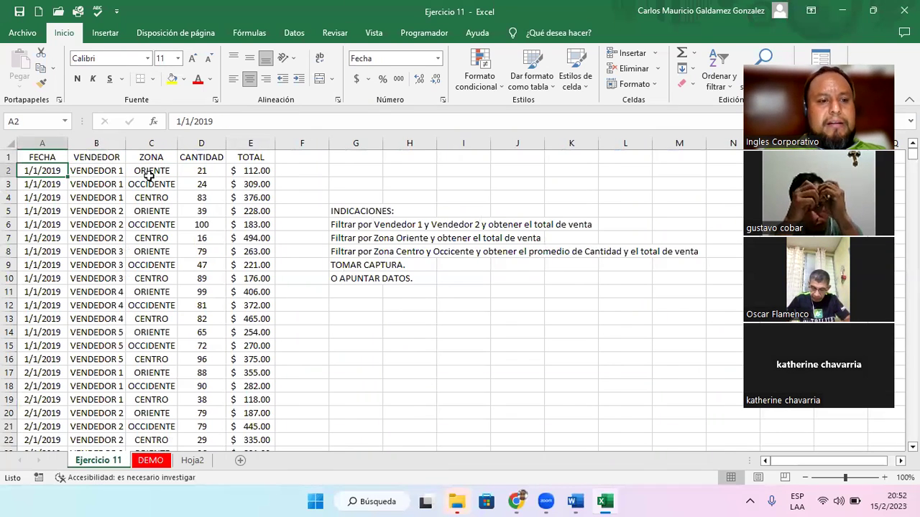
{"action": "key", "text": "ctrl+shift+Down"}
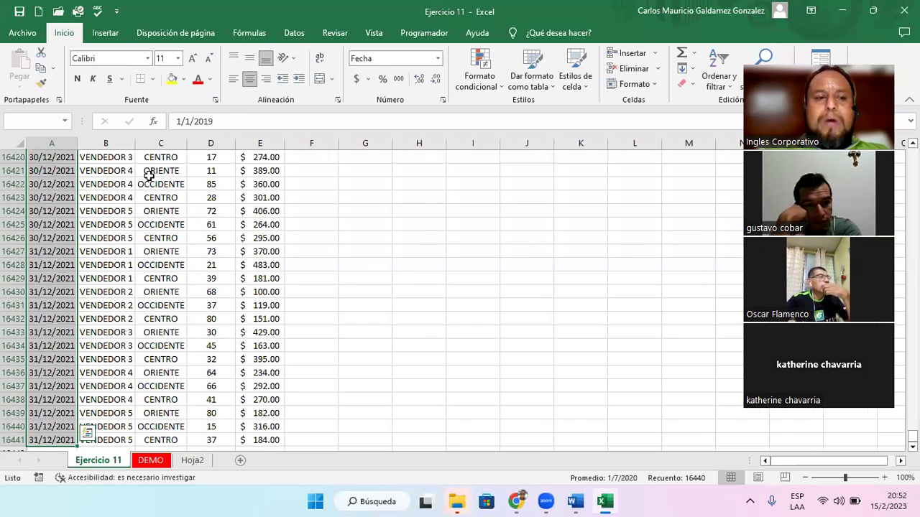
{"action": "key", "text": "Left"}
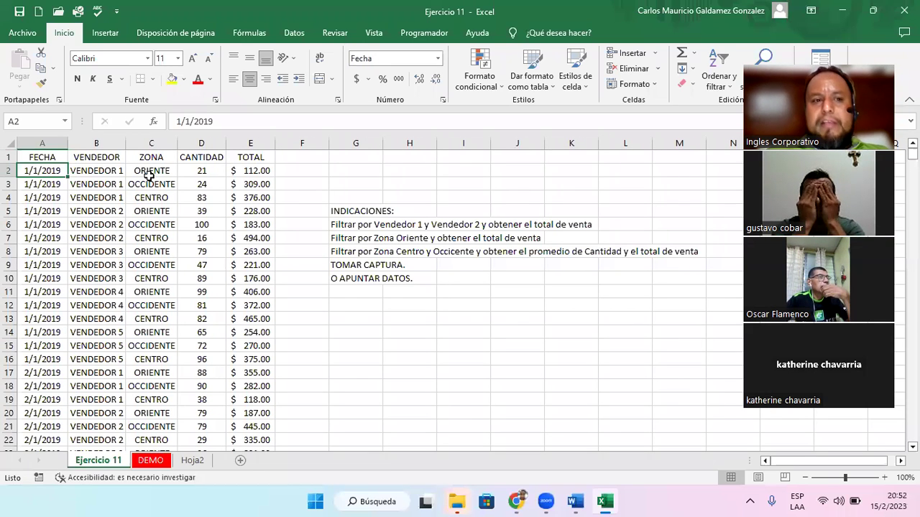
{"action": "key", "text": "Right"}
{"action": "key", "text": "Right"}
{"action": "key", "text": "Right"}
{"action": "key", "text": "Left"}
{"action": "key", "text": "Left"}
{"action": "key", "text": "Left"}
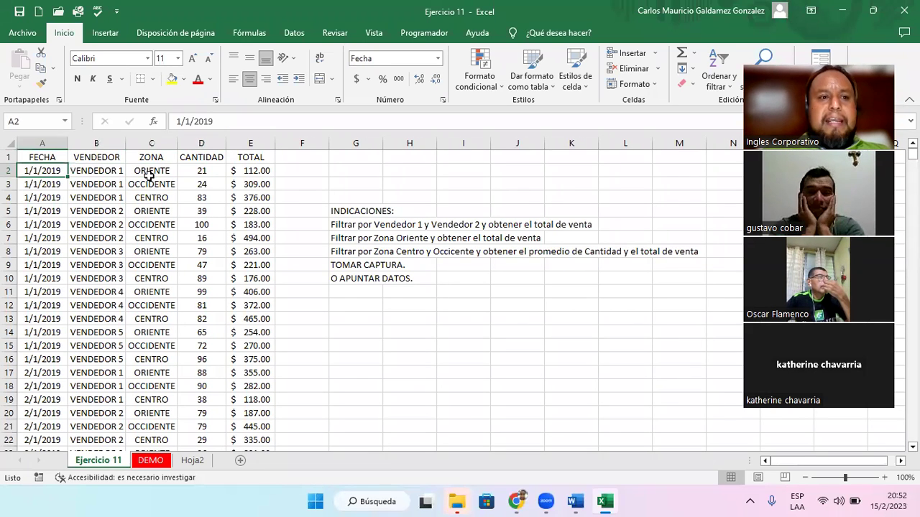
{"action": "key", "text": "ctrl+shift+Down"}
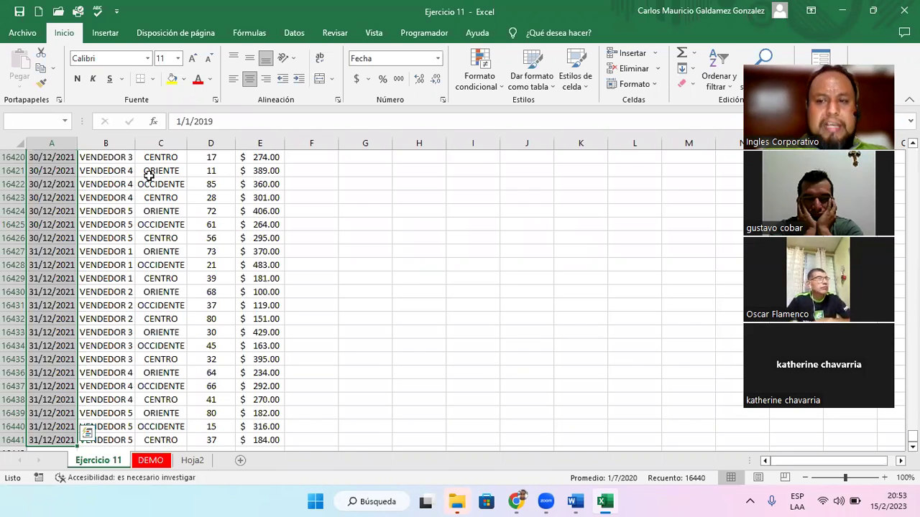
{"action": "key", "text": "ctrl+Home"}
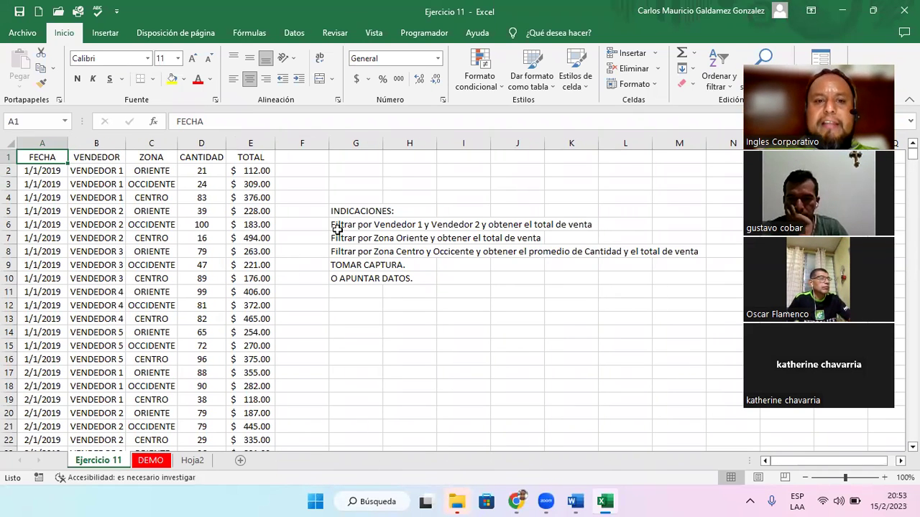
{"action": "left_click_drag", "start_coordinate": [337, 230], "coordinate": [335, 251]}
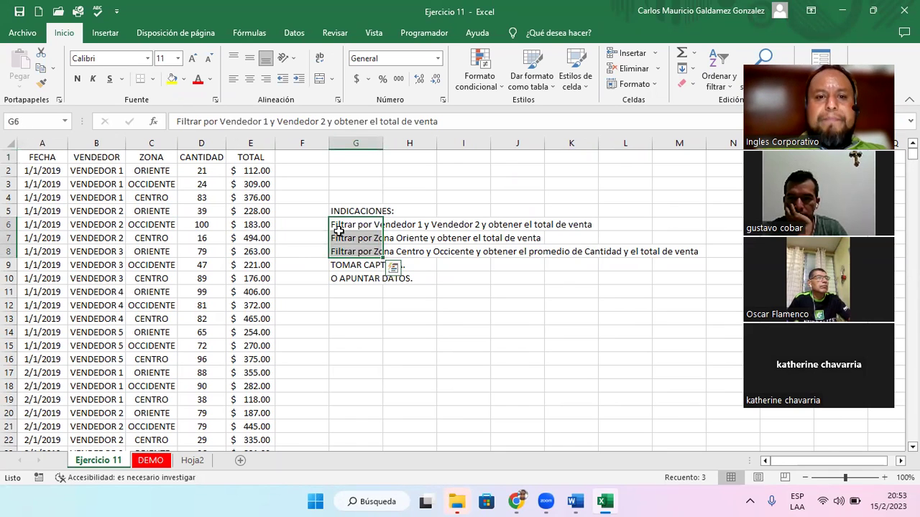
{"action": "left_click", "coordinate": [342, 225]}
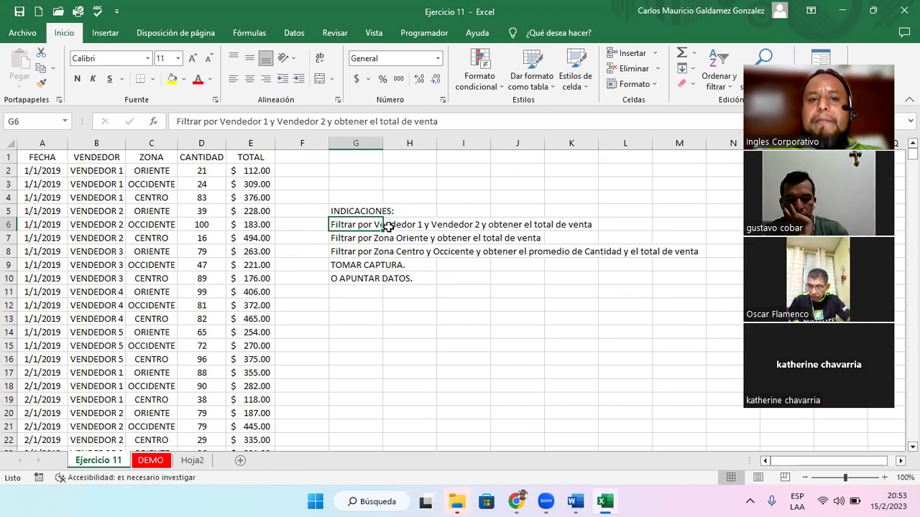
{"action": "left_click_drag", "start_coordinate": [249, 171], "coordinate": [248, 410]}
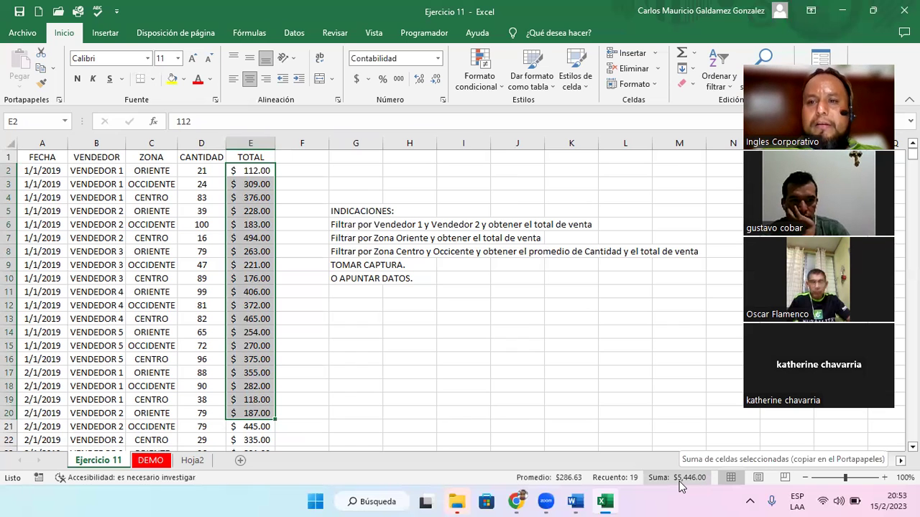
{"action": "left_click", "coordinate": [340, 240]}
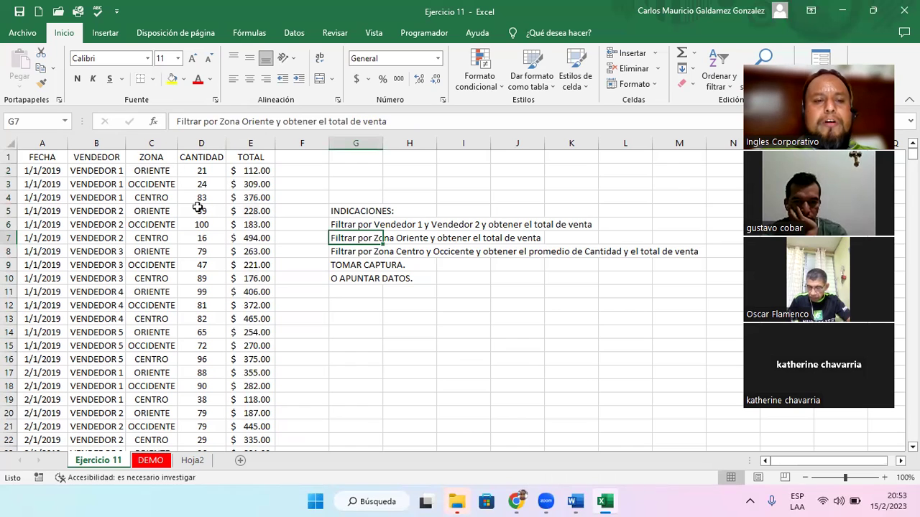
{"action": "left_click_drag", "start_coordinate": [247, 171], "coordinate": [250, 440]}
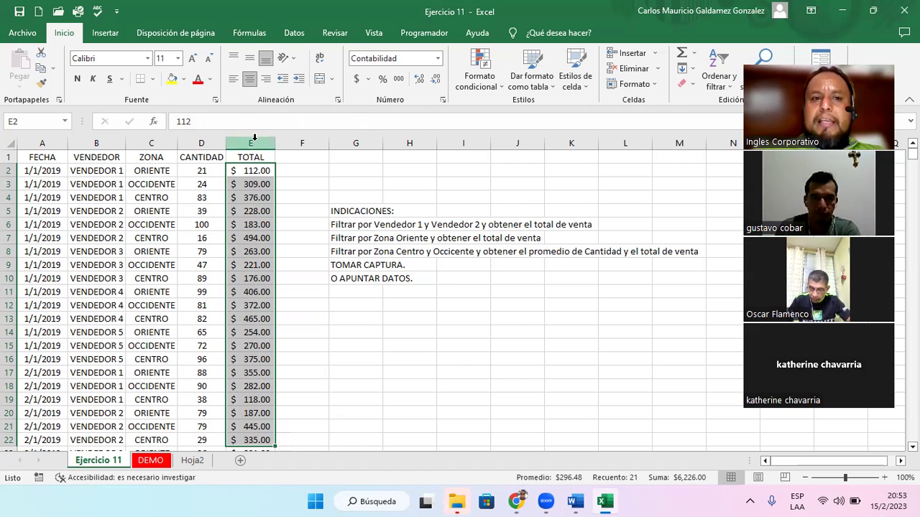
{"action": "left_click", "coordinate": [253, 138]}
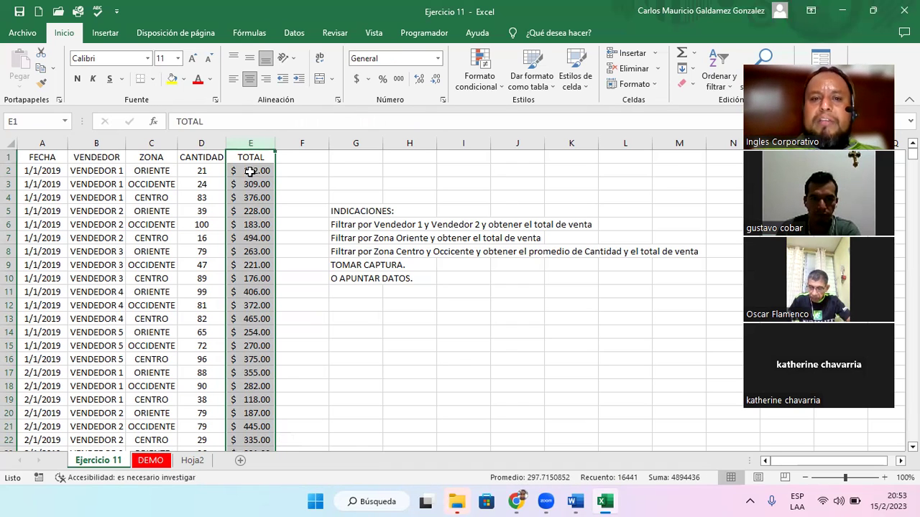
{"action": "left_click", "coordinate": [249, 171]}
{"action": "left_click", "coordinate": [339, 253]}
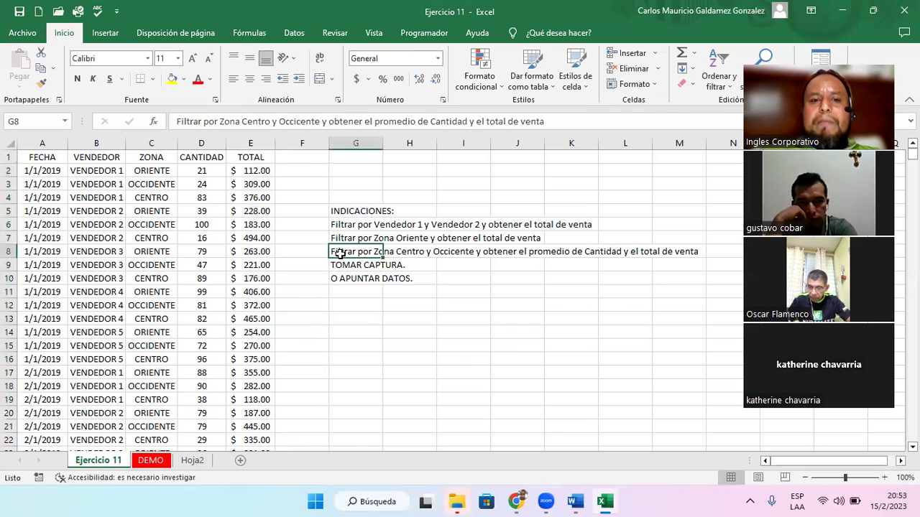
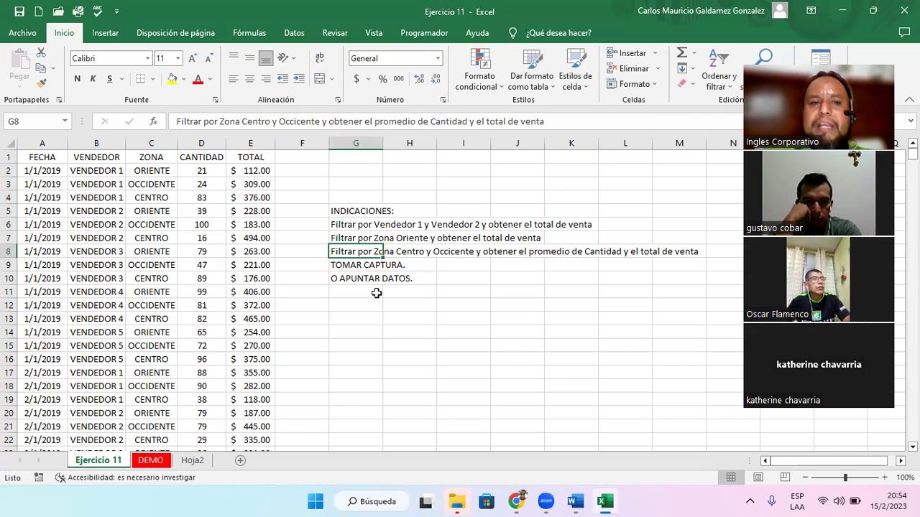
- Select the Cantidad values D2:D19 to check their statistics
{"action": "left_click_drag", "start_coordinate": [202, 171], "coordinate": [203, 386]}
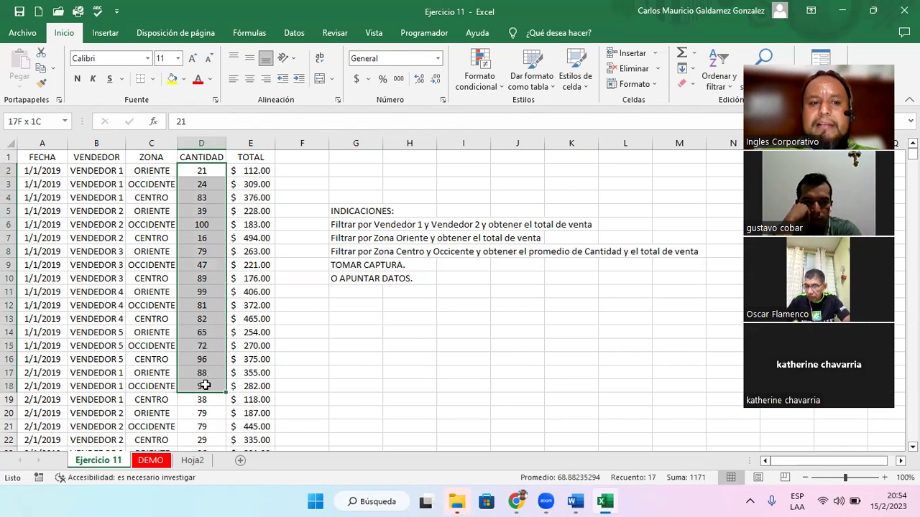
{"action": "left_click", "coordinate": [338, 340]}
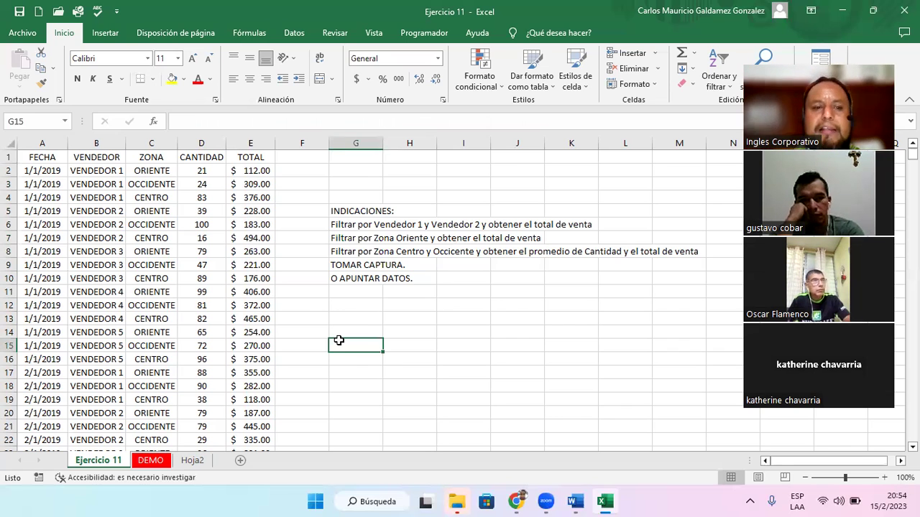
{"action": "left_click_drag", "start_coordinate": [203, 170], "coordinate": [204, 401]}
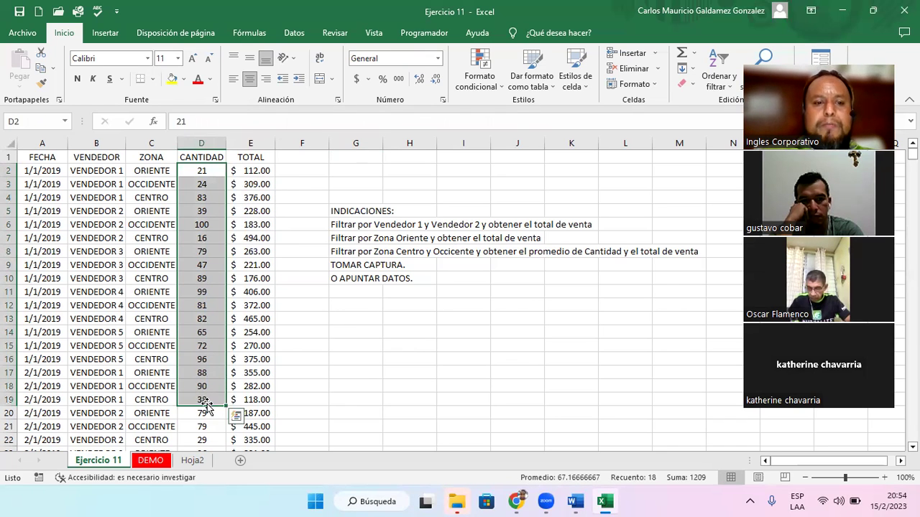
- Enter =PROMEDIO(D2:D19) in G17 to average the Cantidad values
{"action": "left_click", "coordinate": [363, 372]}
{"action": "type", "text": "=PROM"}
{"action": "key", "text": "Tab"}
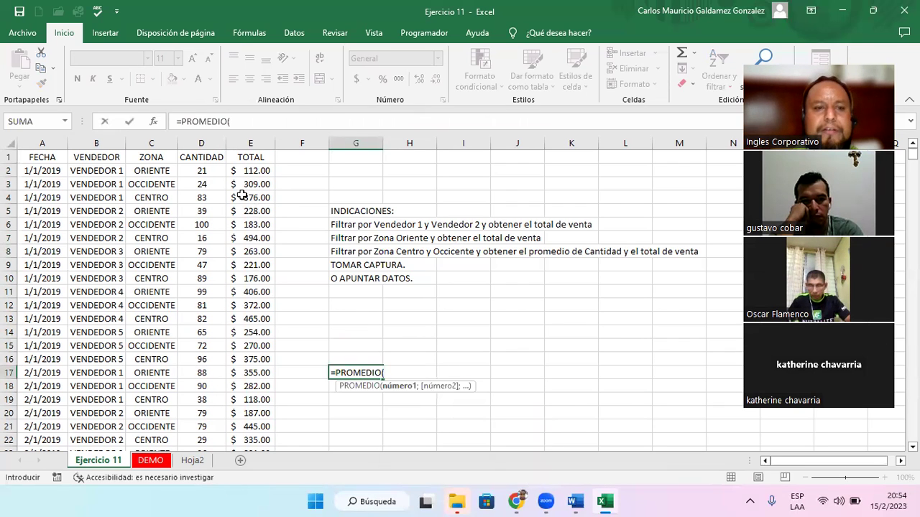
{"action": "left_click_drag", "start_coordinate": [202, 170], "coordinate": [204, 400]}
{"action": "type", "text": ")"}
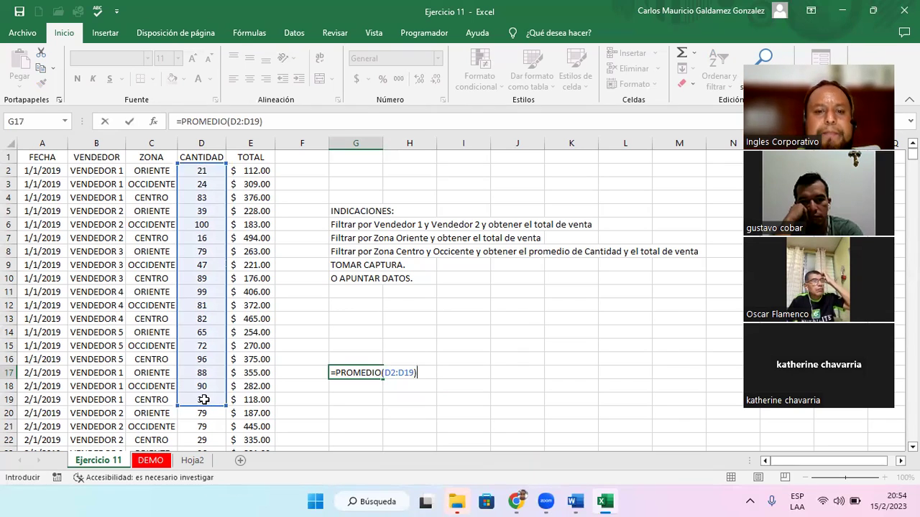
{"action": "key", "text": "ctrl+Return"}
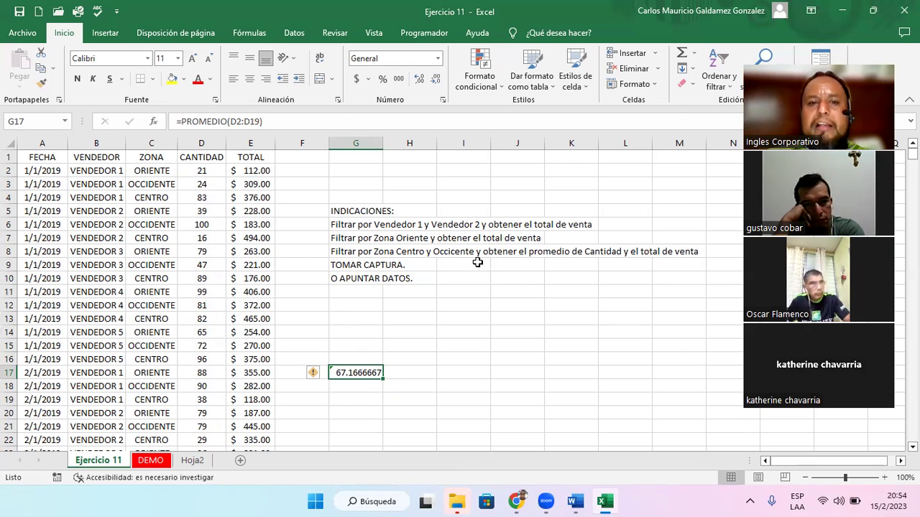
{"action": "left_click_drag", "start_coordinate": [246, 170], "coordinate": [251, 401]}
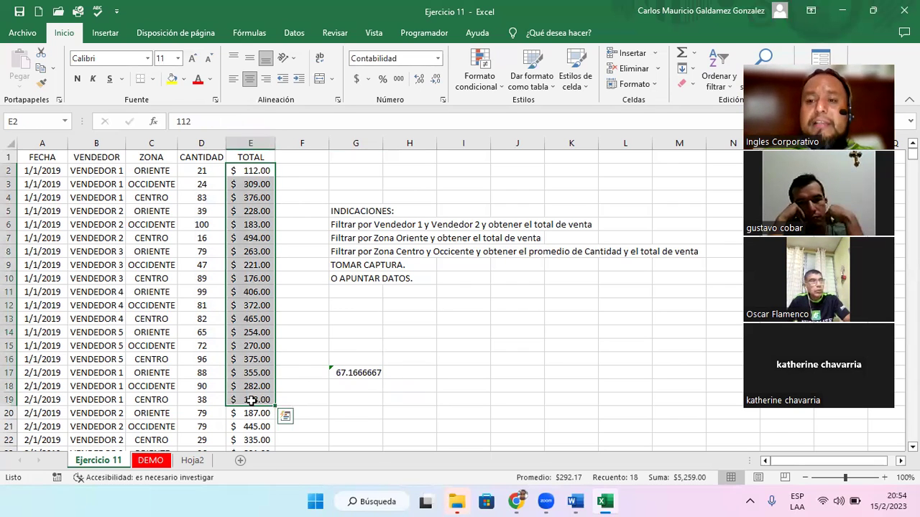
{"action": "left_click", "coordinate": [347, 374]}
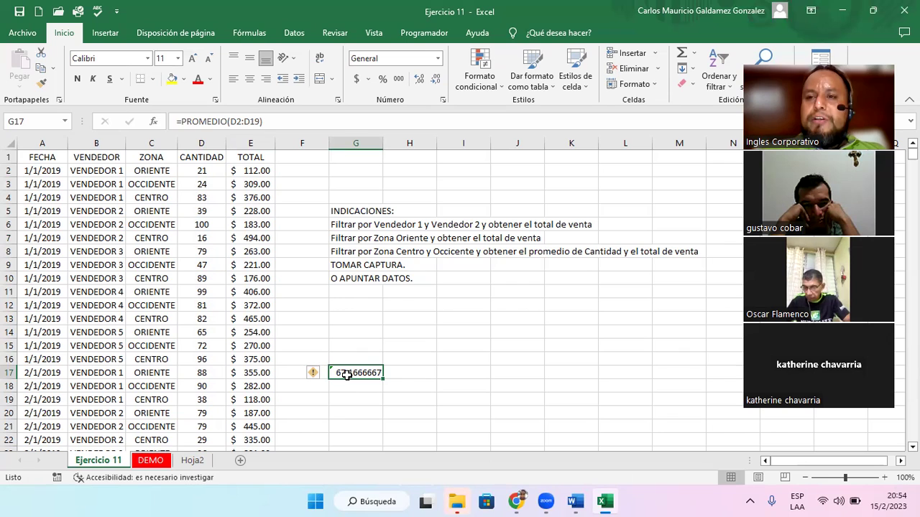
{"action": "left_click", "coordinate": [334, 225]}
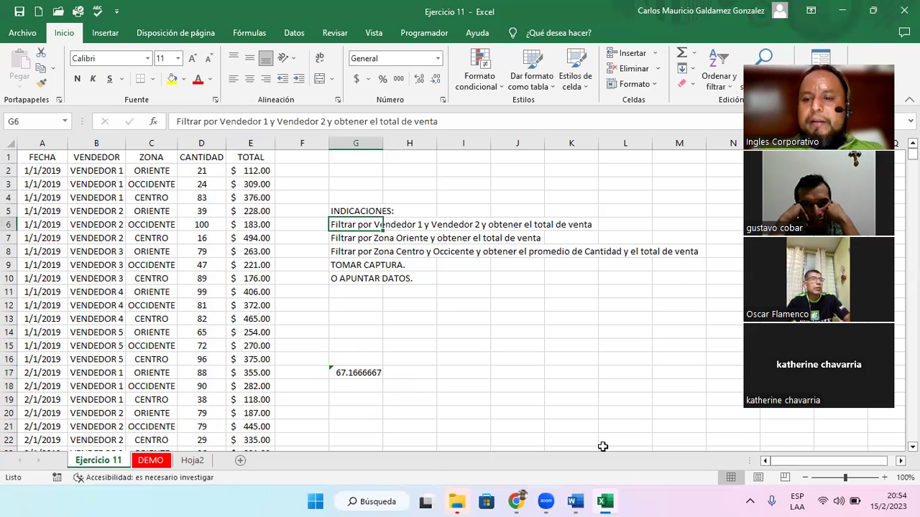
{"action": "left_click", "coordinate": [888, 501]}
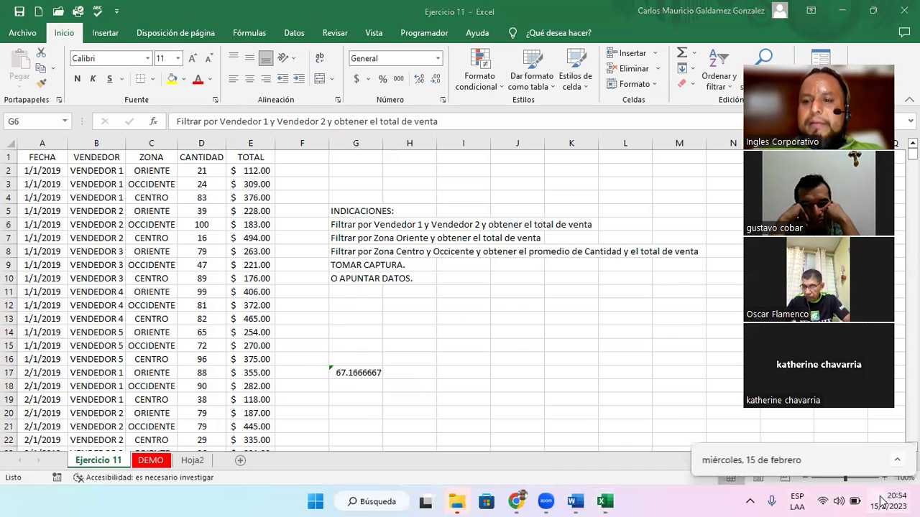
{"action": "left_click", "coordinate": [893, 462]}
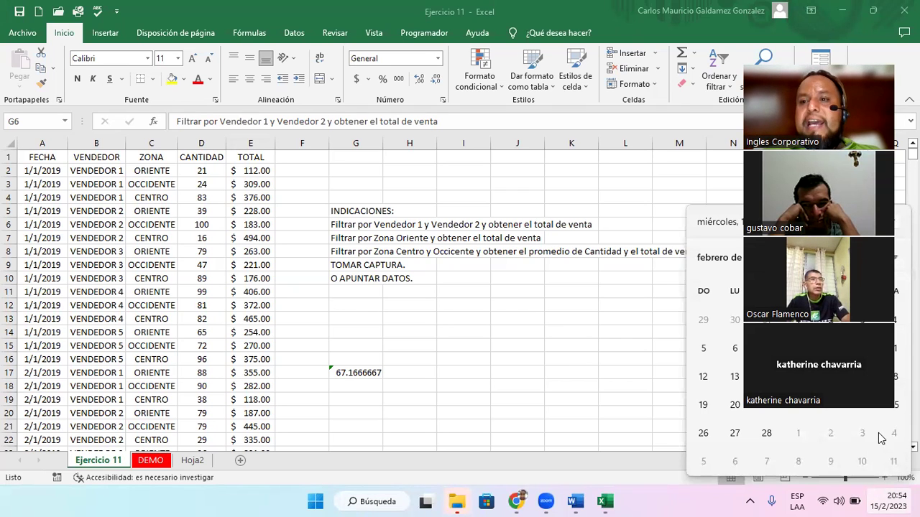
{"action": "left_click", "coordinate": [447, 287]}
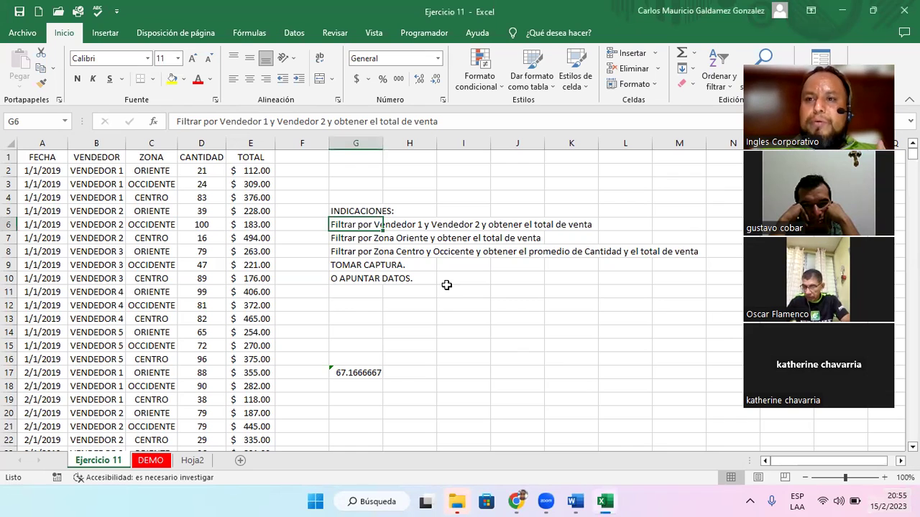
{"action": "left_click", "coordinate": [431, 278]}
{"action": "left_click_drag", "start_coordinate": [335, 226], "coordinate": [337, 260]}
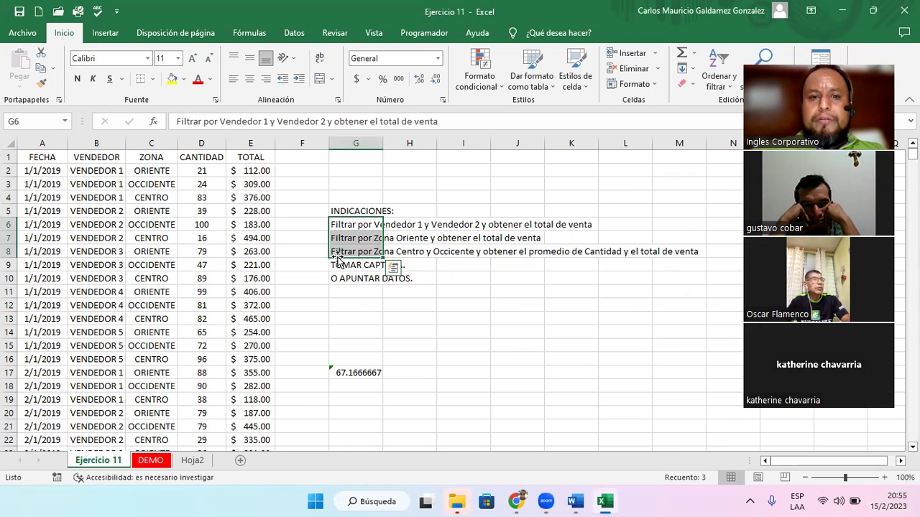
{"action": "key", "text": "Down"}
{"action": "key", "text": "Down"}
{"action": "key", "text": "Down"}
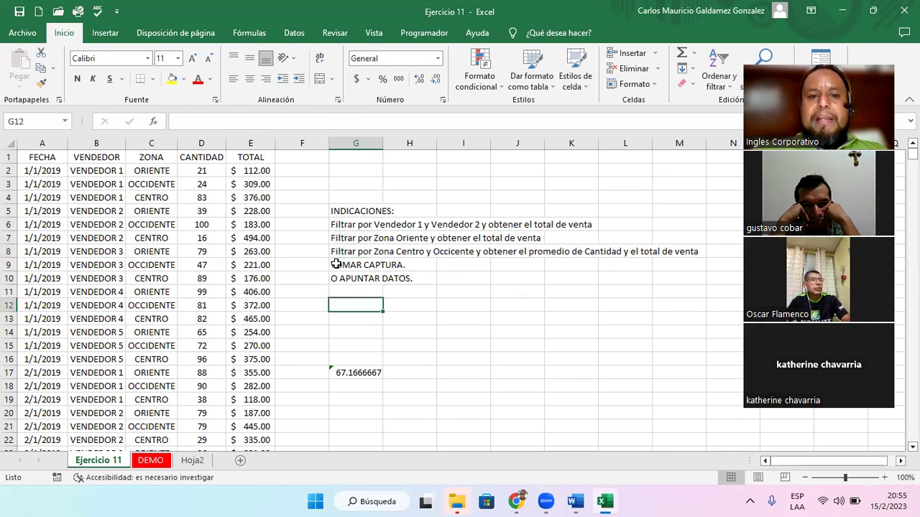
{"action": "left_click", "coordinate": [336, 265]}
{"action": "left_click", "coordinate": [337, 281]}
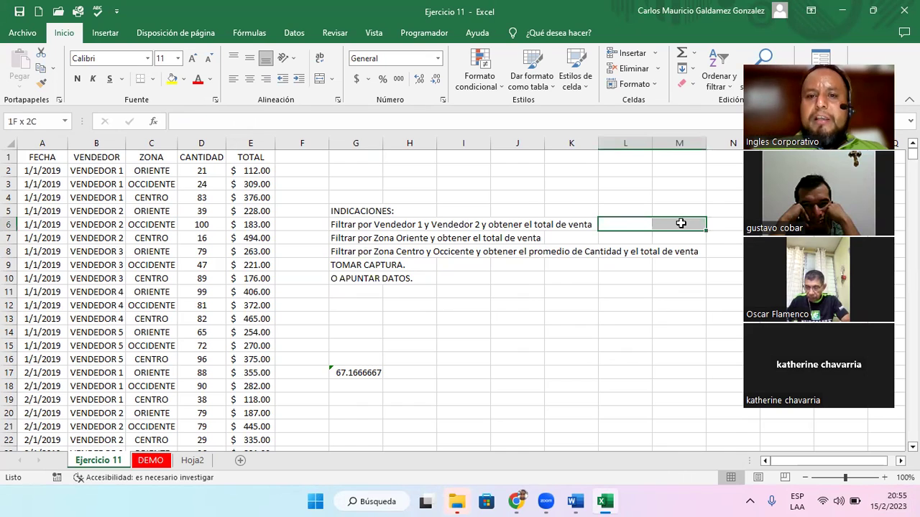
{"action": "left_click_drag", "start_coordinate": [681, 223], "coordinate": [625, 226]}
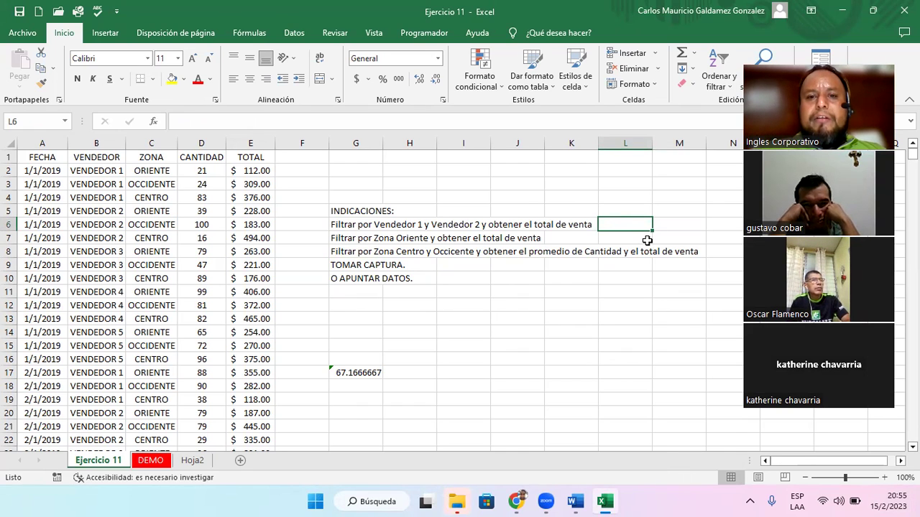
{"action": "left_click", "coordinate": [643, 241]}
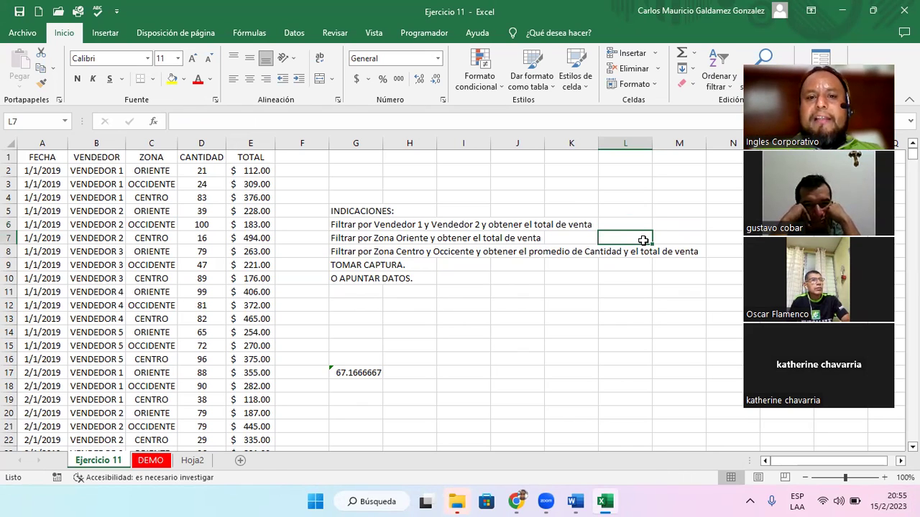
{"action": "left_click", "coordinate": [617, 267]}
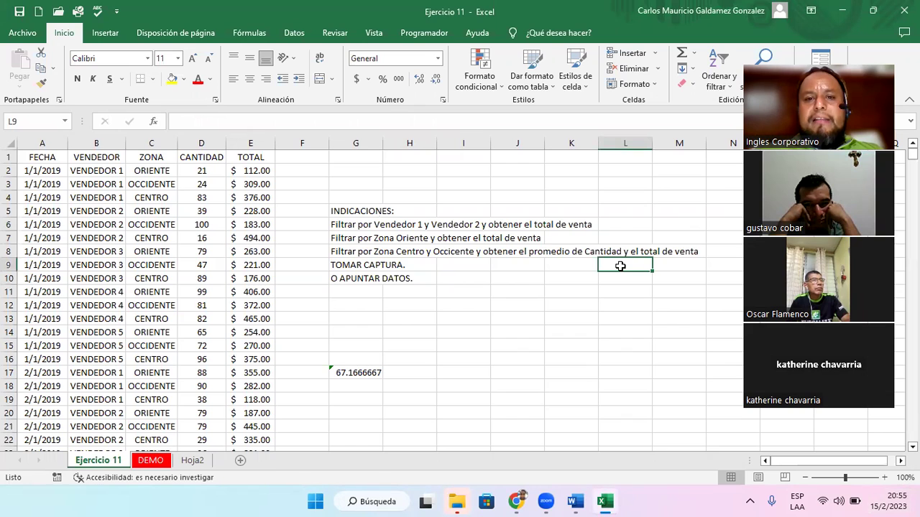
{"action": "left_click", "coordinate": [670, 266]}
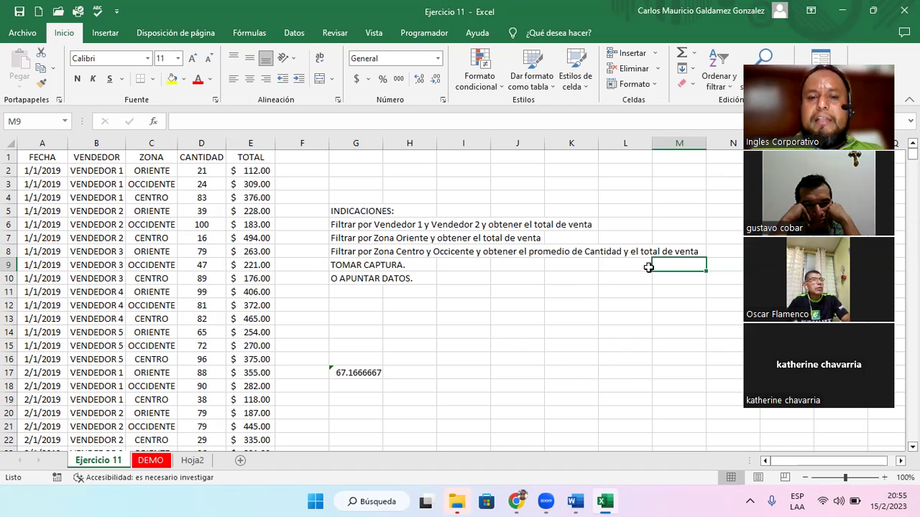
{"action": "left_click", "coordinate": [333, 252]}
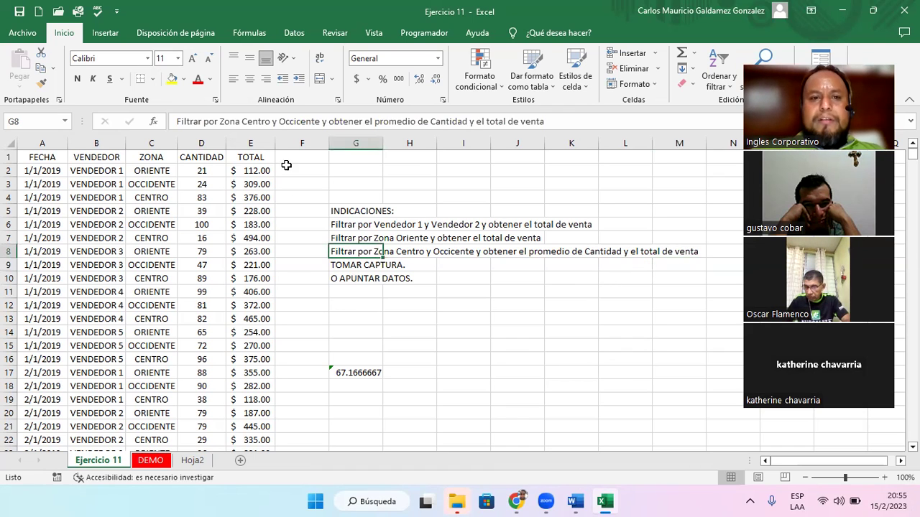
- Correct 'Occicente' to 'OcciDente' in the G8 instruction text
{"action": "left_click", "coordinate": [297, 122]}
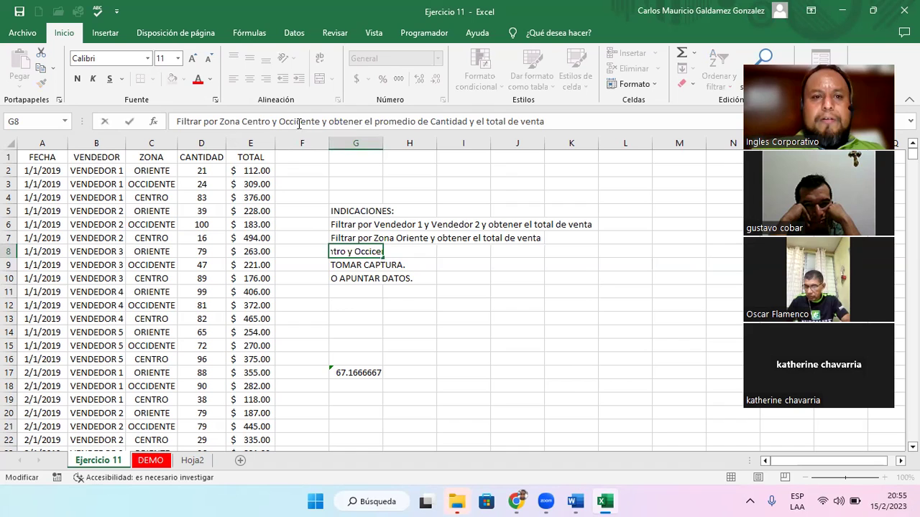
{"action": "key", "text": "Delete"}
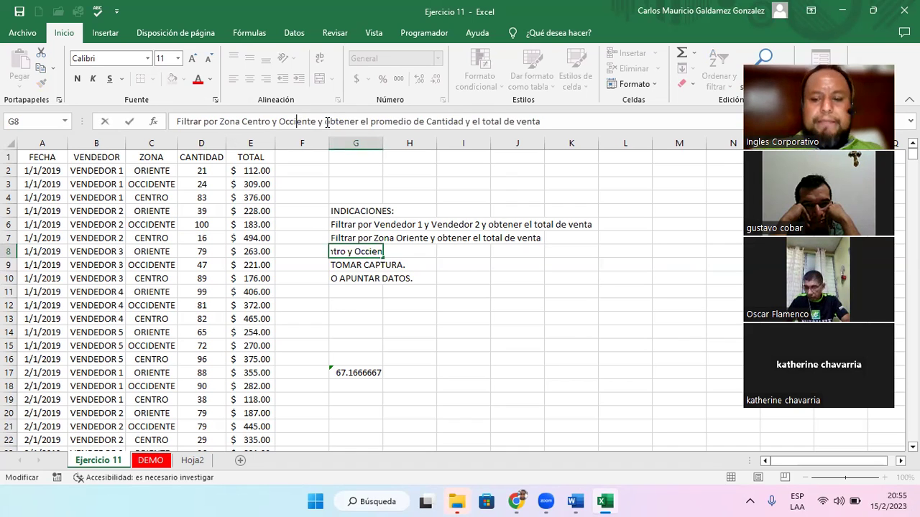
{"action": "type", "text": "D"}
{"action": "key", "text": "Return"}
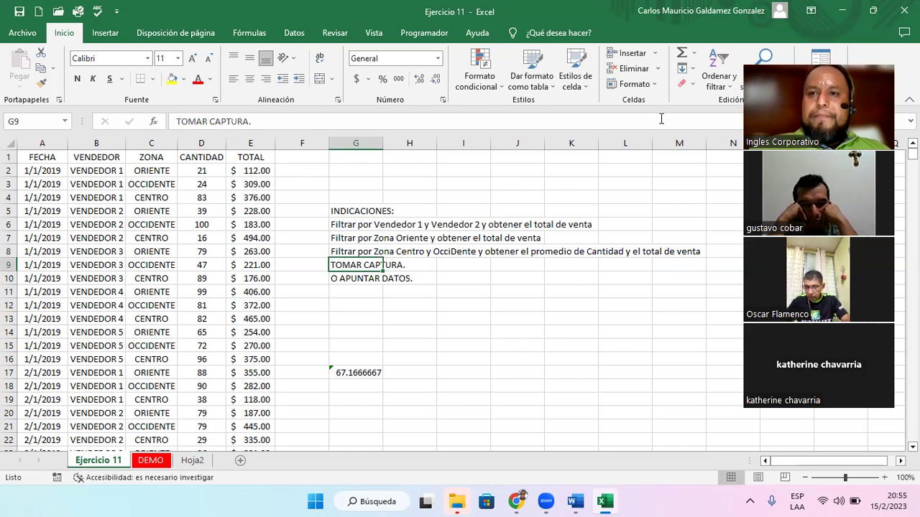
- Delete the average from G17 and switch to the DEMO sheet
{"action": "left_click", "coordinate": [354, 369]}
{"action": "key", "text": "Delete"}
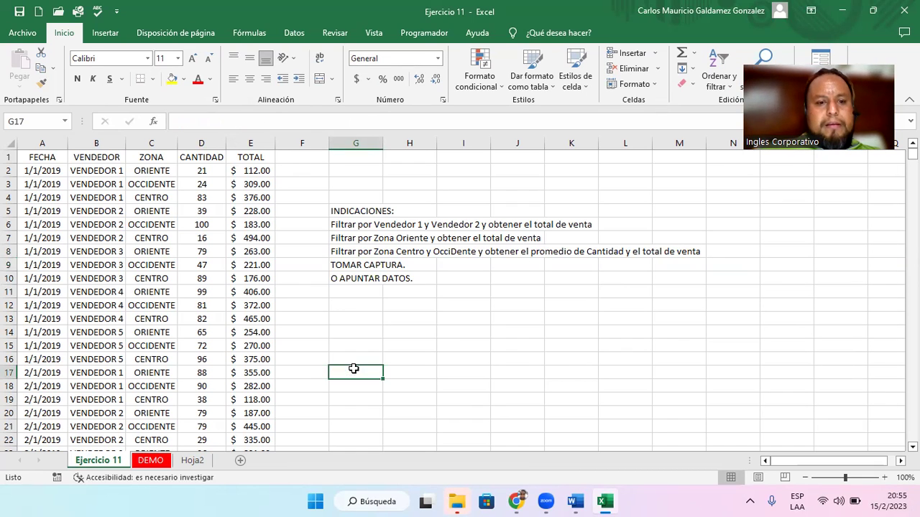
{"action": "left_click", "coordinate": [159, 464]}
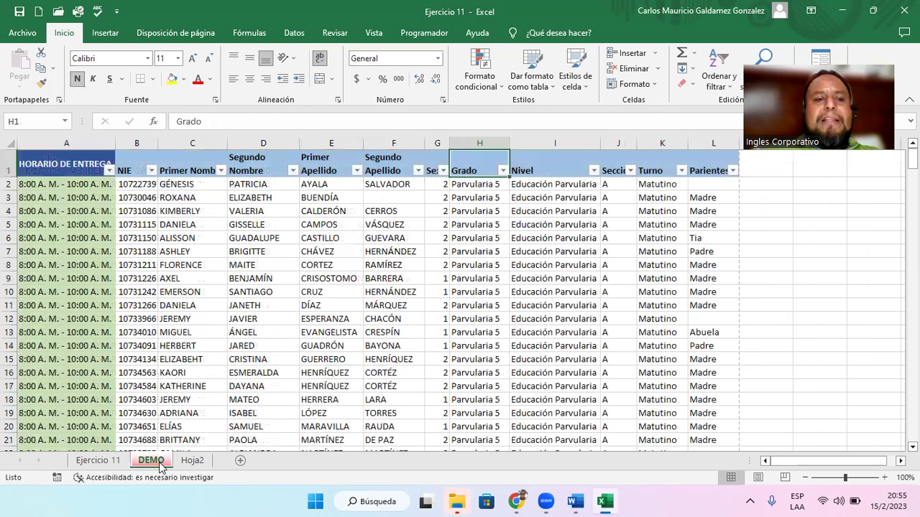
- Remove the filters from the DEMO student table with Ctrl+Shift+L
{"action": "left_click", "coordinate": [202, 329]}
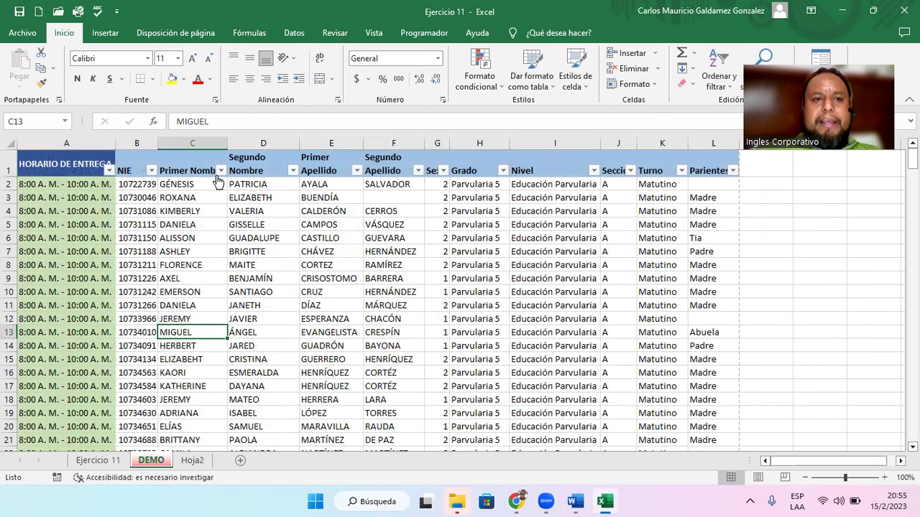
{"action": "left_click", "coordinate": [189, 168]}
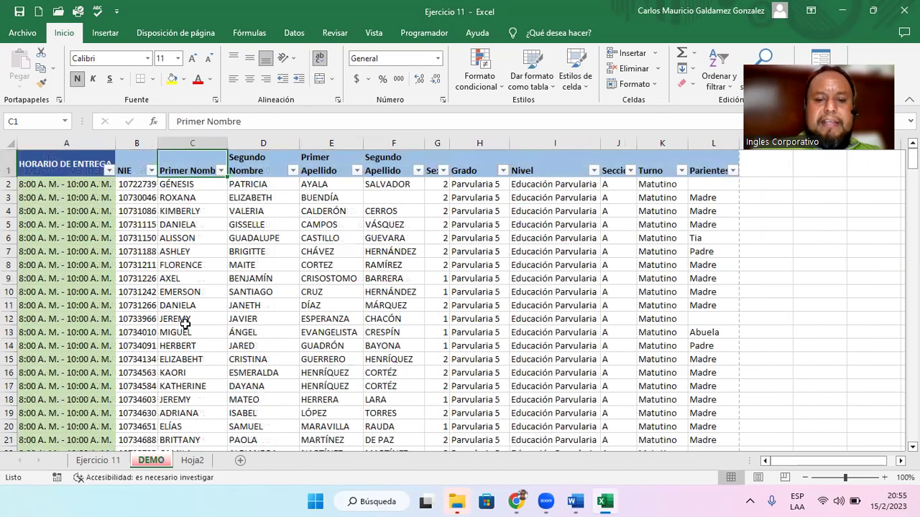
{"action": "key", "text": "ctrl+shift+l"}
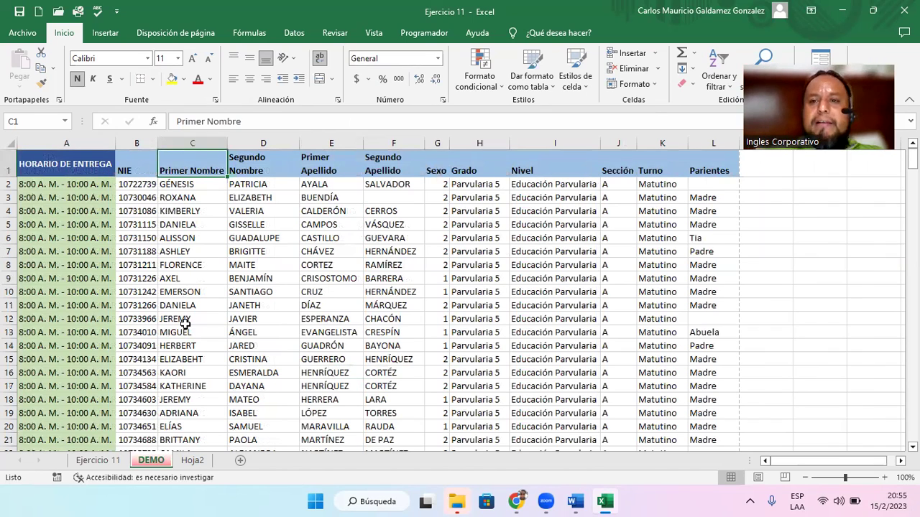
- Return to the Ejercicio 11 sheet, select B8, and minimize Excel
{"action": "left_click", "coordinate": [192, 461]}
{"action": "right_click", "coordinate": [195, 460]}
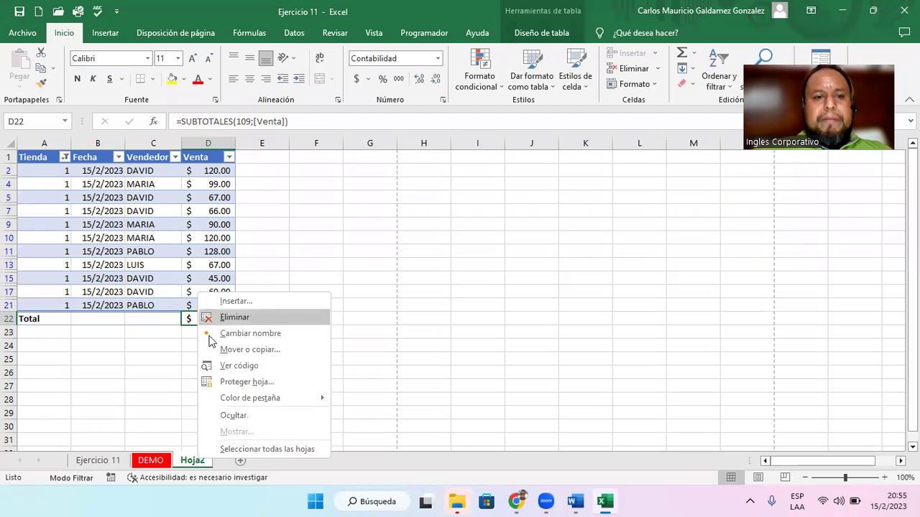
{"action": "left_click", "coordinate": [118, 461]}
{"action": "left_click", "coordinate": [119, 461]}
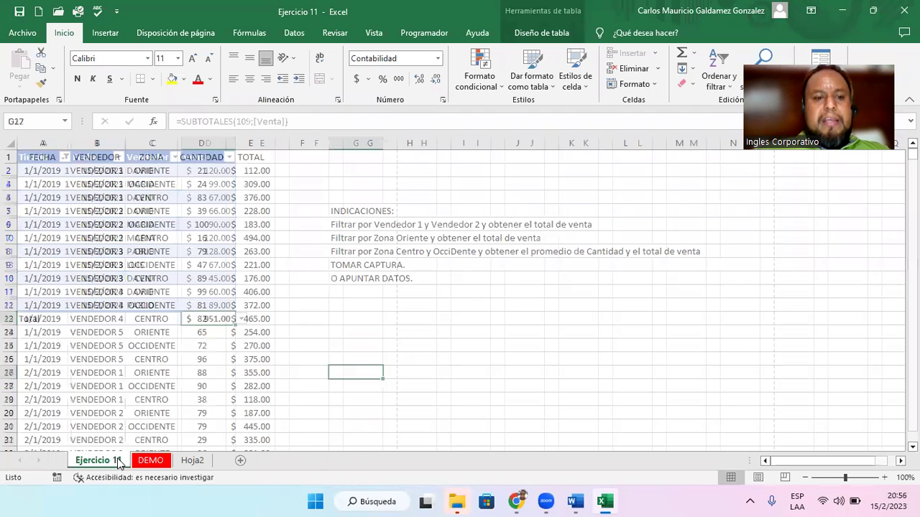
{"action": "left_click", "coordinate": [105, 249]}
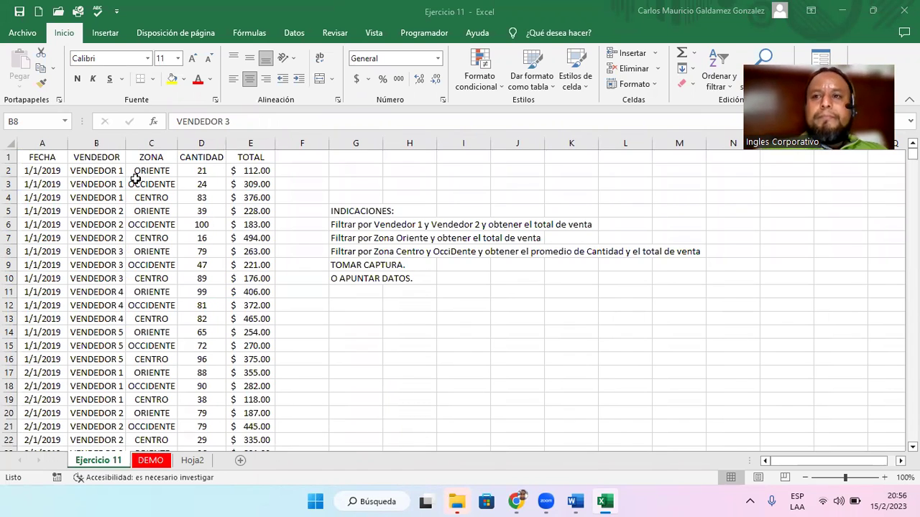
{"action": "left_click", "coordinate": [842, 11]}
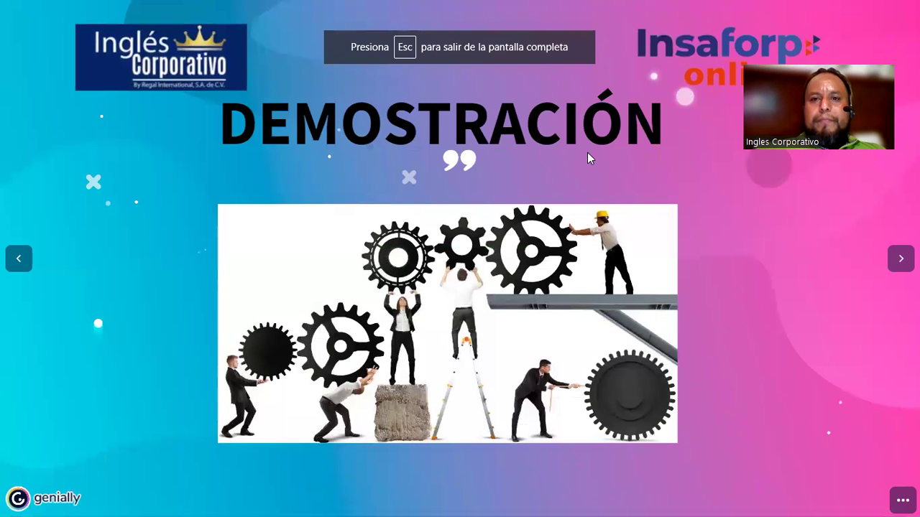
- Advance to the Orientaciones slide and briefly highlight the word 'Drive'
{"action": "left_click", "coordinate": [900, 260]}
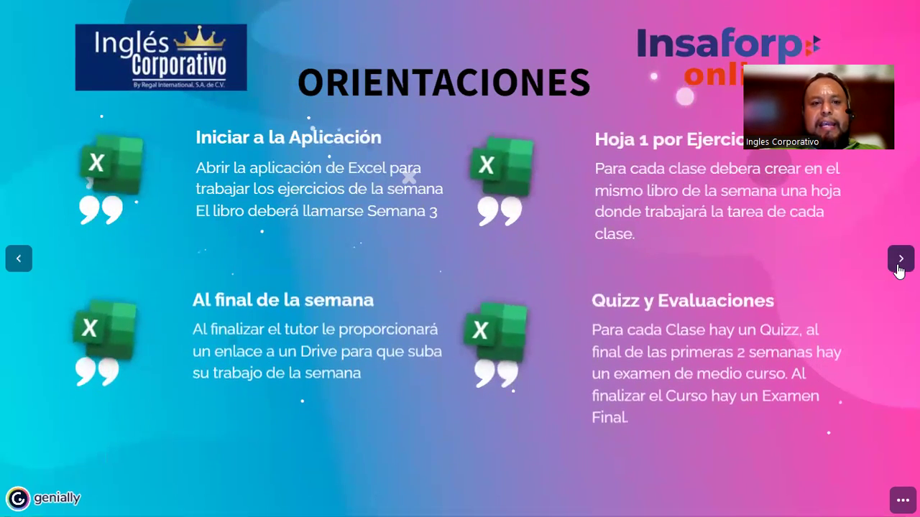
{"action": "double_click", "coordinate": [424, 214]}
{"action": "left_click", "coordinate": [431, 214]}
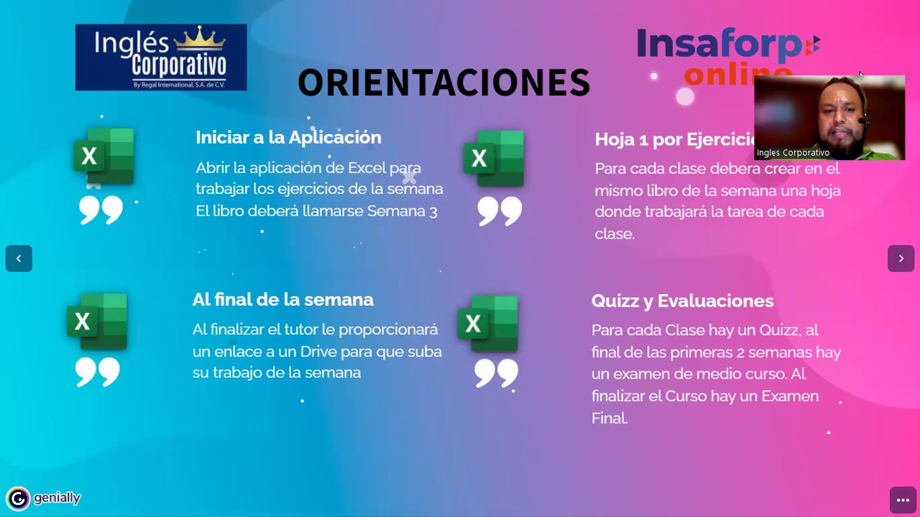
{"action": "double_click", "coordinate": [334, 352]}
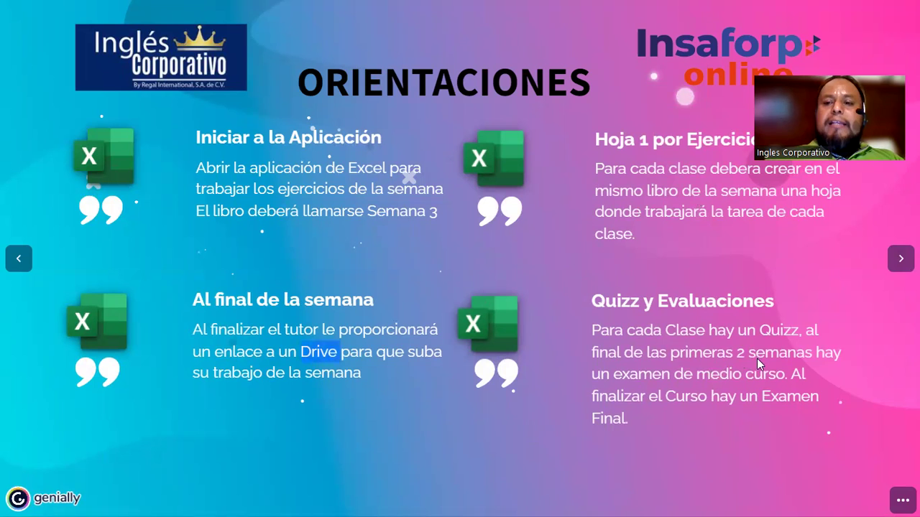
{"action": "left_click", "coordinate": [733, 356]}
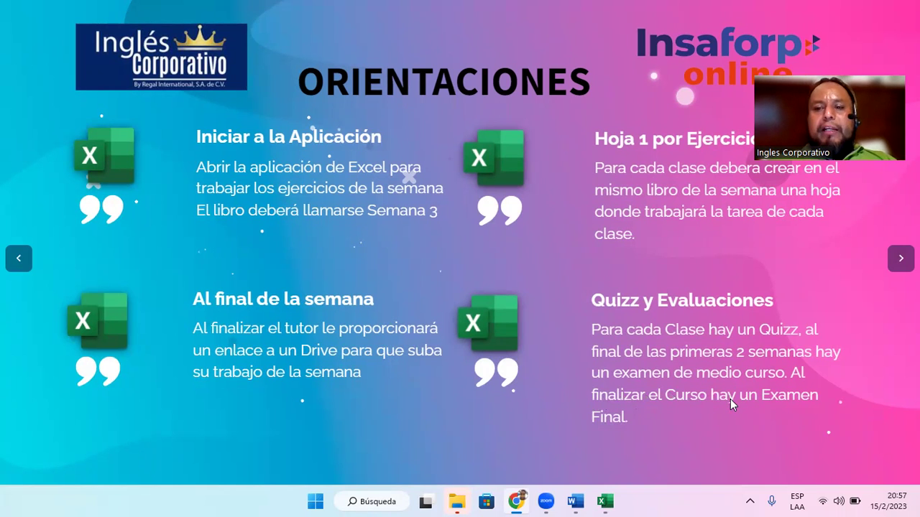
- Advance from Orientaciones to the Consultas slide
{"action": "left_click", "coordinate": [900, 258]}
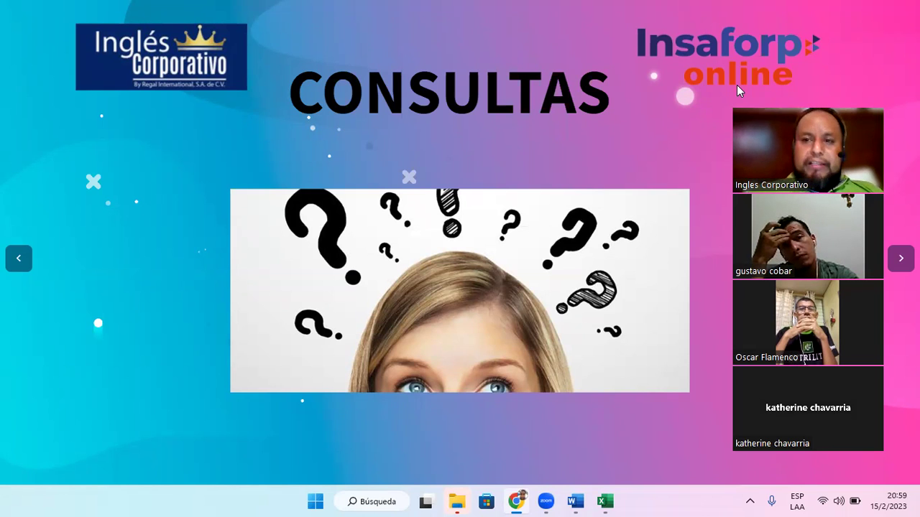
- Leave the slideshow and open the Excel Básico course from the platform dashboard
{"action": "left_click", "coordinate": [517, 502]}
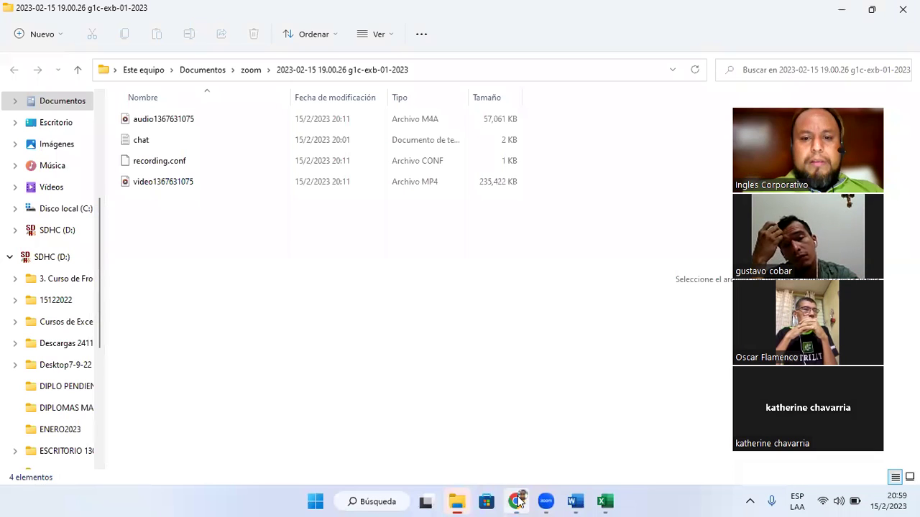
{"action": "left_click", "coordinate": [522, 430]}
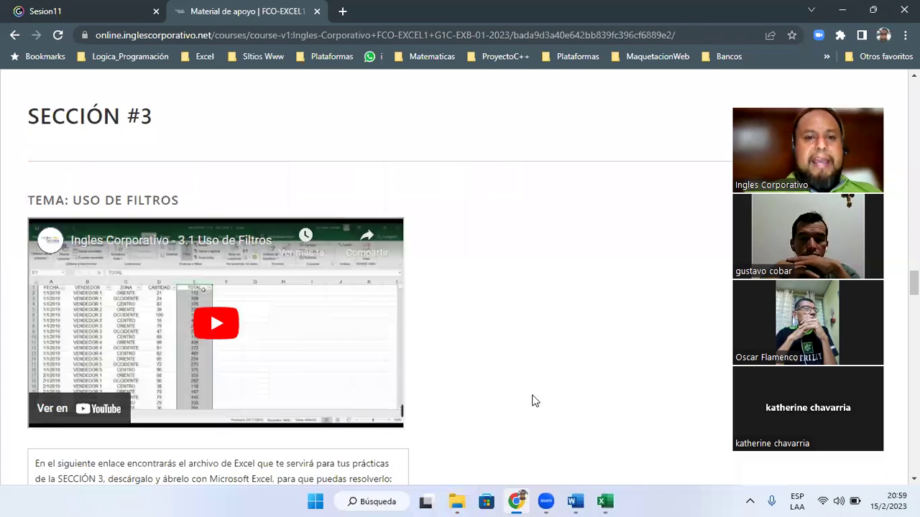
{"action": "scroll", "coordinate": [534, 401], "scroll_direction": "up", "scroll_amount": 2}
{"action": "scroll", "coordinate": [534, 401], "scroll_direction": "up", "scroll_amount": 5}
{"action": "scroll", "coordinate": [534, 401], "scroll_direction": "up", "scroll_amount": 5}
{"action": "scroll", "coordinate": [534, 401], "scroll_direction": "up", "scroll_amount": 5}
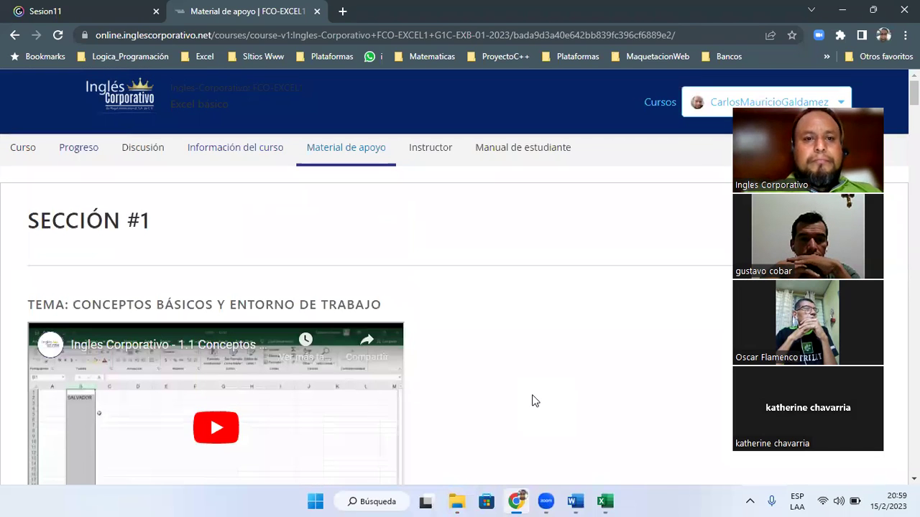
{"action": "left_click", "coordinate": [142, 107]}
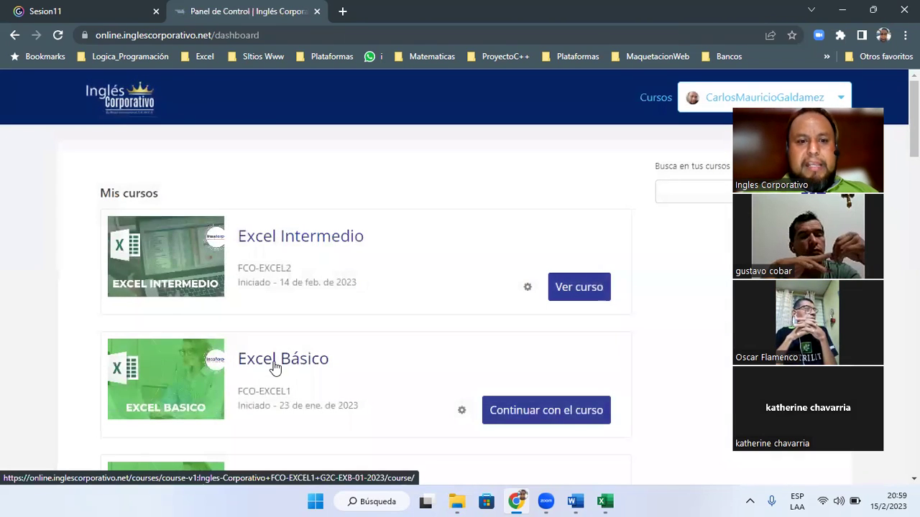
{"action": "left_click", "coordinate": [275, 367]}
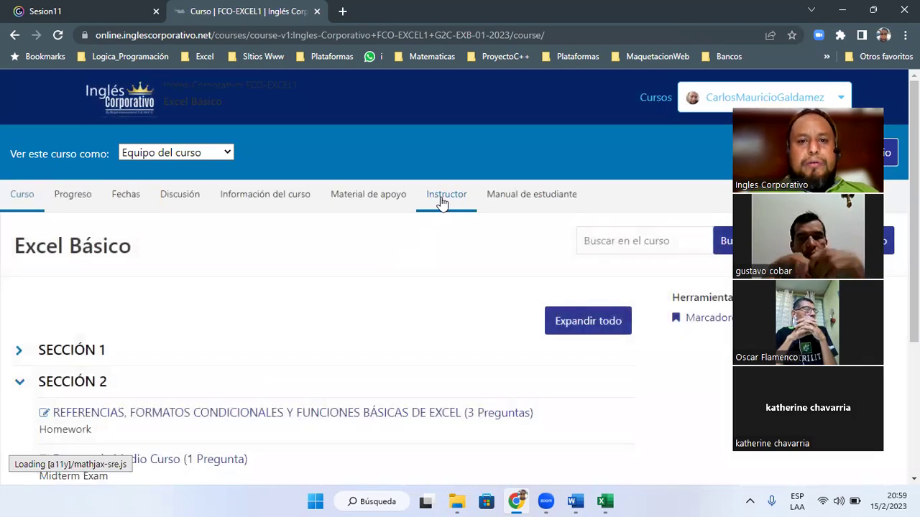
- Open the course gradebook via Instructor > Administrador de Estudiantes
{"action": "left_click", "coordinate": [444, 200]}
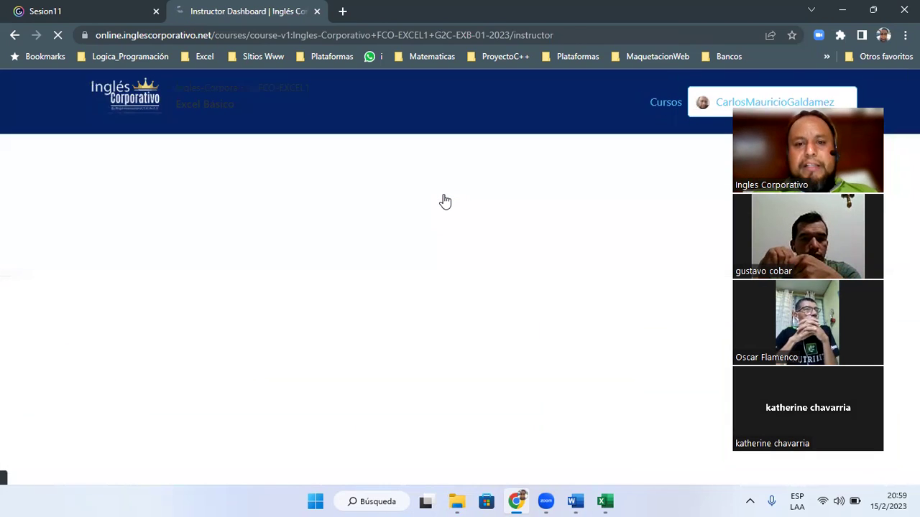
{"action": "left_click", "coordinate": [323, 257]}
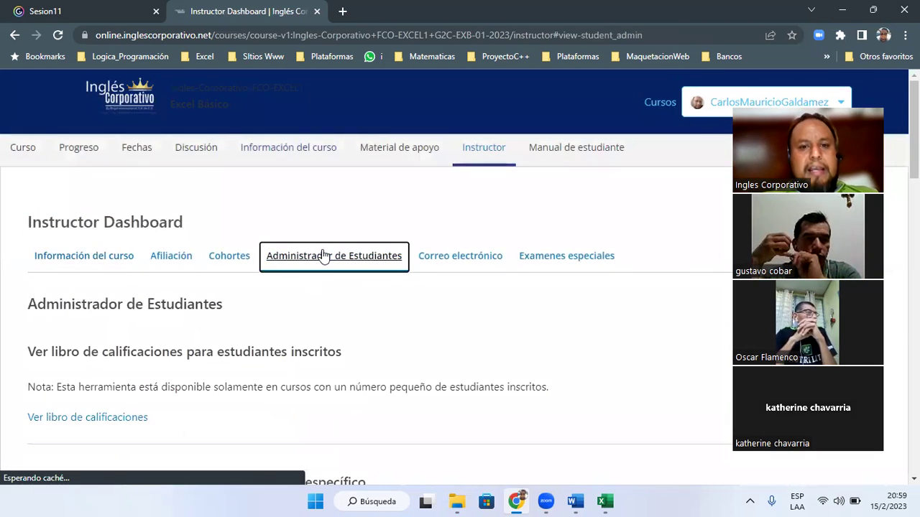
{"action": "left_click", "coordinate": [142, 419]}
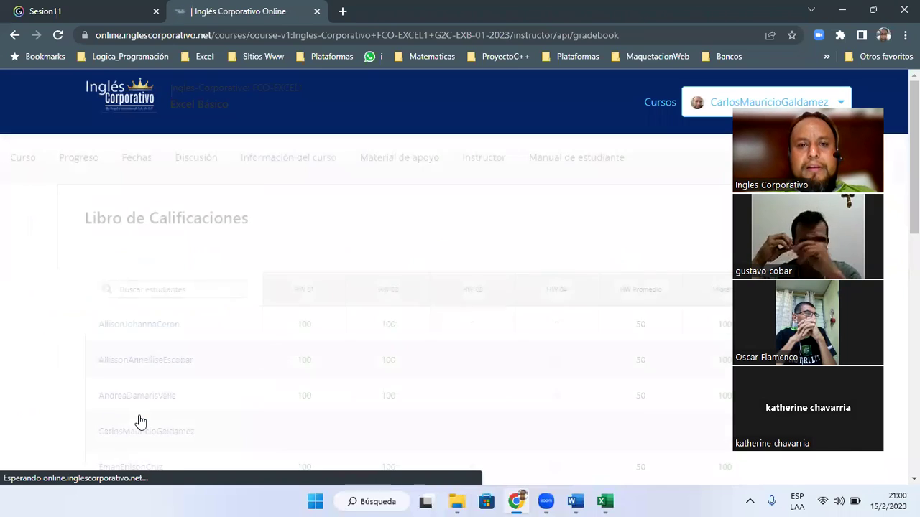
{"action": "scroll", "coordinate": [140, 422], "scroll_direction": "down", "scroll_amount": 1}
{"action": "scroll", "coordinate": [140, 422], "scroll_direction": "down", "scroll_amount": 2}
{"action": "scroll", "coordinate": [140, 422], "scroll_direction": "down", "scroll_amount": 2}
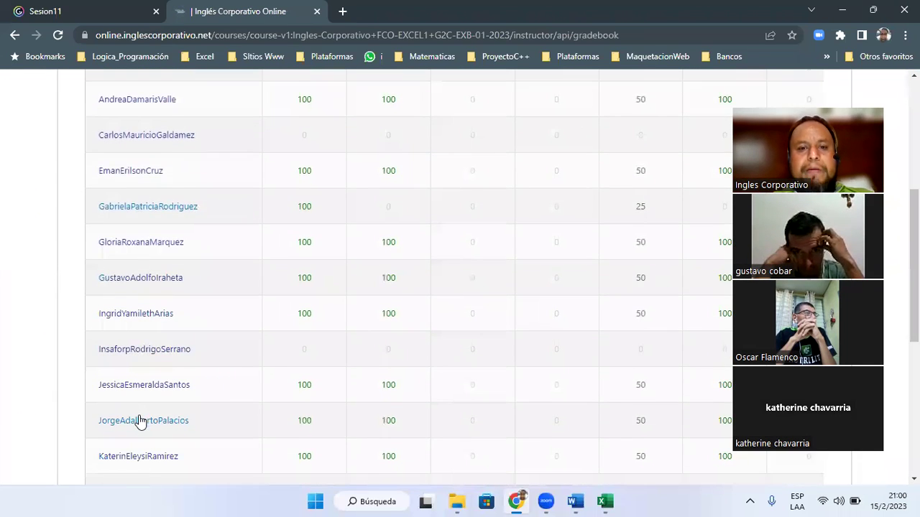
{"action": "scroll", "coordinate": [141, 422], "scroll_direction": "down", "scroll_amount": 4}
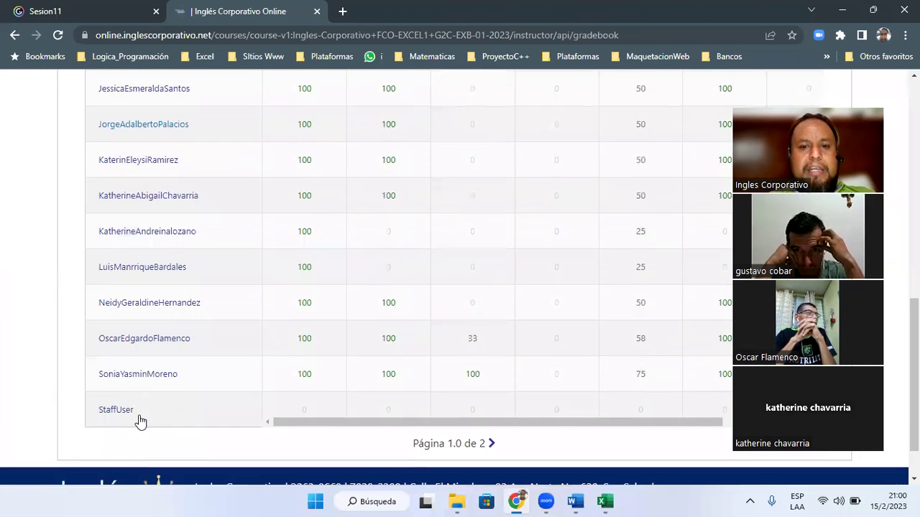
- View page 2 of the gradebook, then return to page 1
{"action": "left_click", "coordinate": [491, 444]}
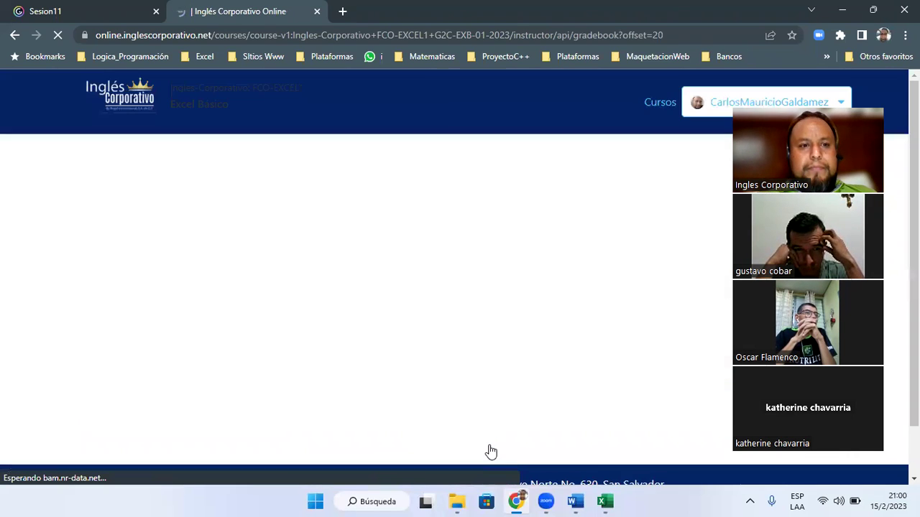
{"action": "scroll", "coordinate": [490, 450], "scroll_direction": "down", "scroll_amount": 1}
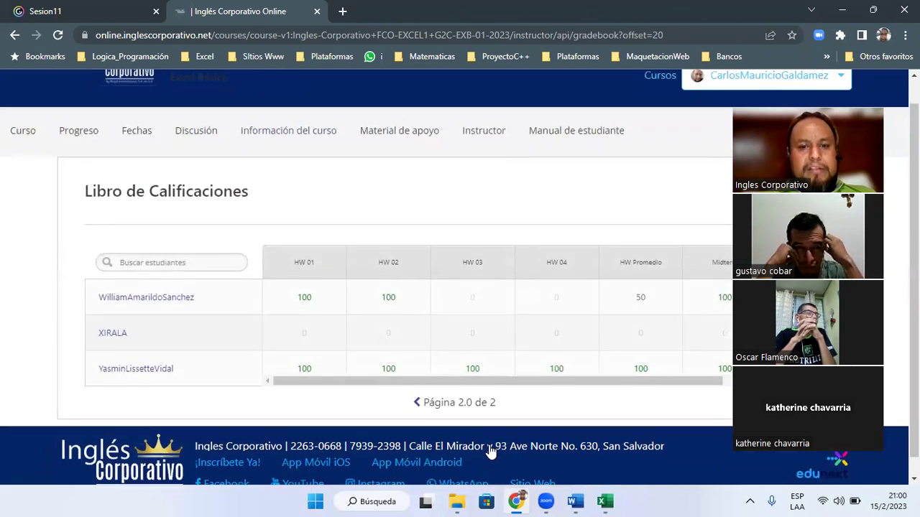
{"action": "left_click", "coordinate": [416, 404]}
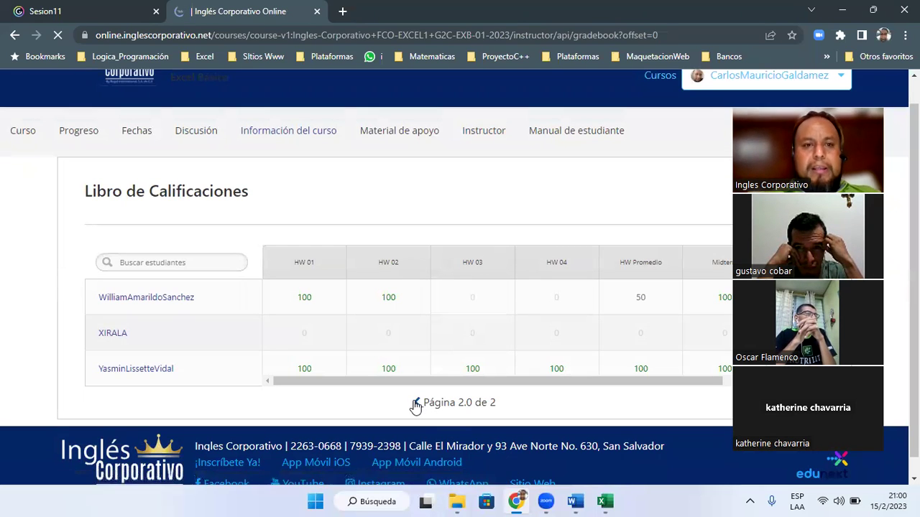
{"action": "scroll", "coordinate": [415, 407], "scroll_direction": "down", "scroll_amount": 1}
{"action": "scroll", "coordinate": [416, 407], "scroll_direction": "down", "scroll_amount": 1}
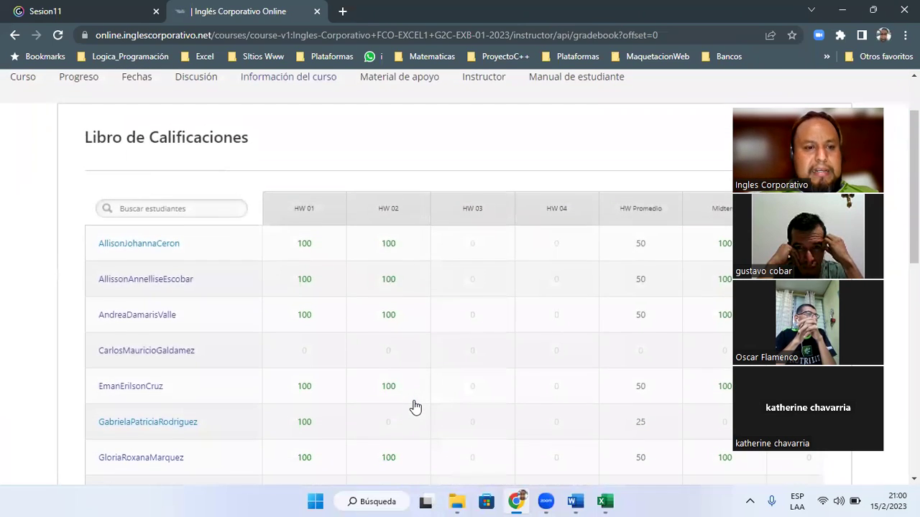
{"action": "scroll", "coordinate": [415, 407], "scroll_direction": "down", "scroll_amount": 2}
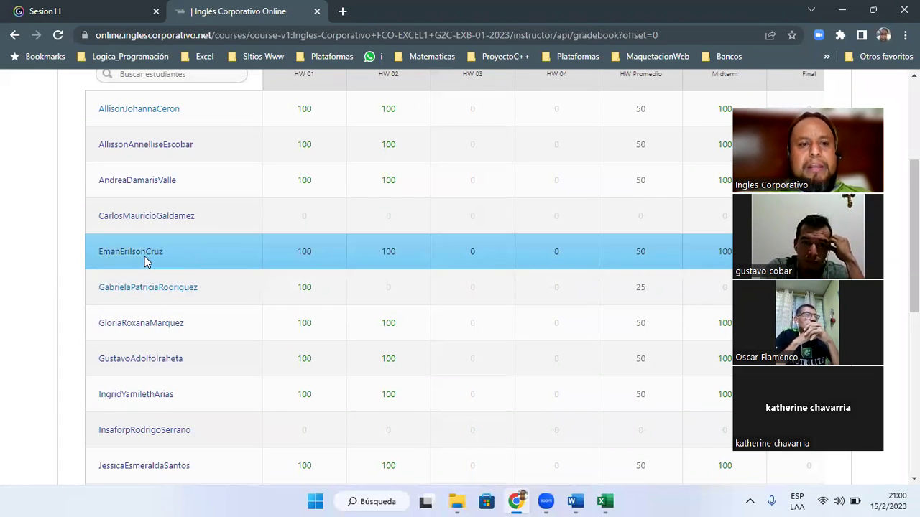
{"action": "left_click", "coordinate": [144, 255]}
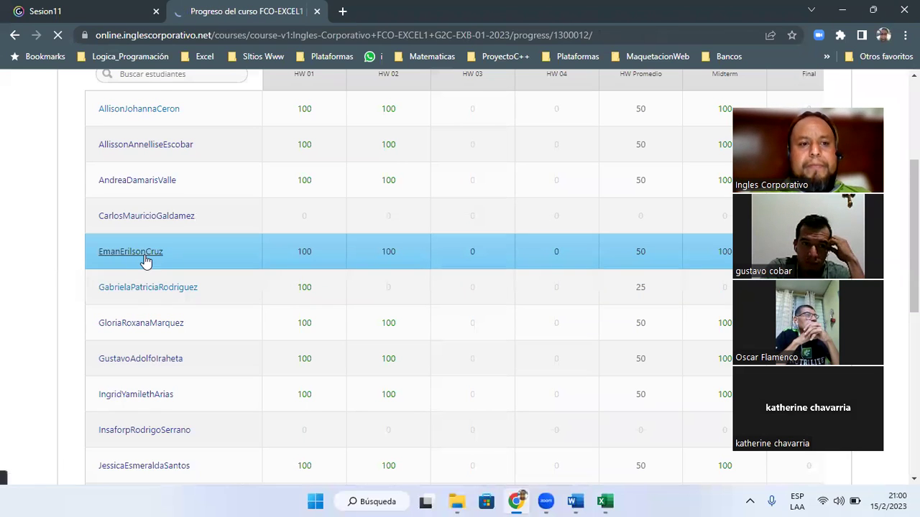
{"action": "scroll", "coordinate": [272, 327], "scroll_direction": "down", "scroll_amount": 1}
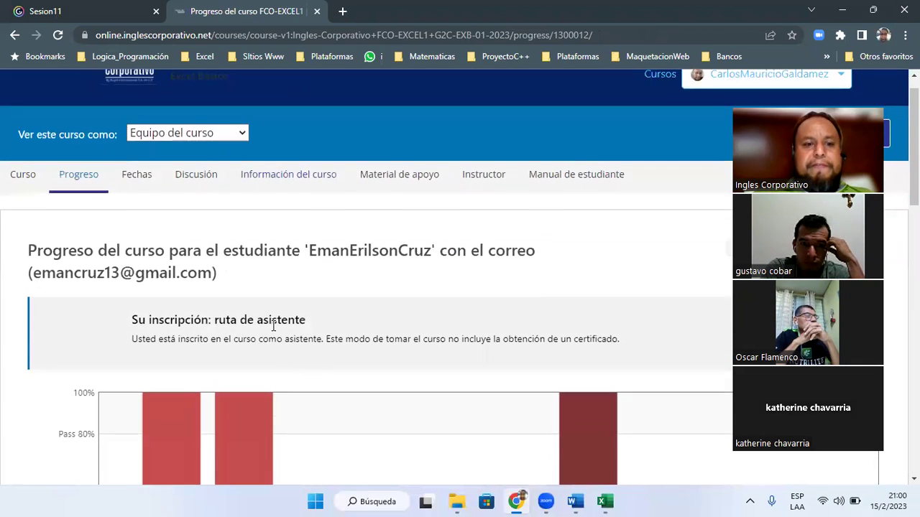
{"action": "scroll", "coordinate": [273, 328], "scroll_direction": "down", "scroll_amount": 1}
{"action": "scroll", "coordinate": [273, 329], "scroll_direction": "down", "scroll_amount": 1}
{"action": "scroll", "coordinate": [273, 331], "scroll_direction": "down", "scroll_amount": 1}
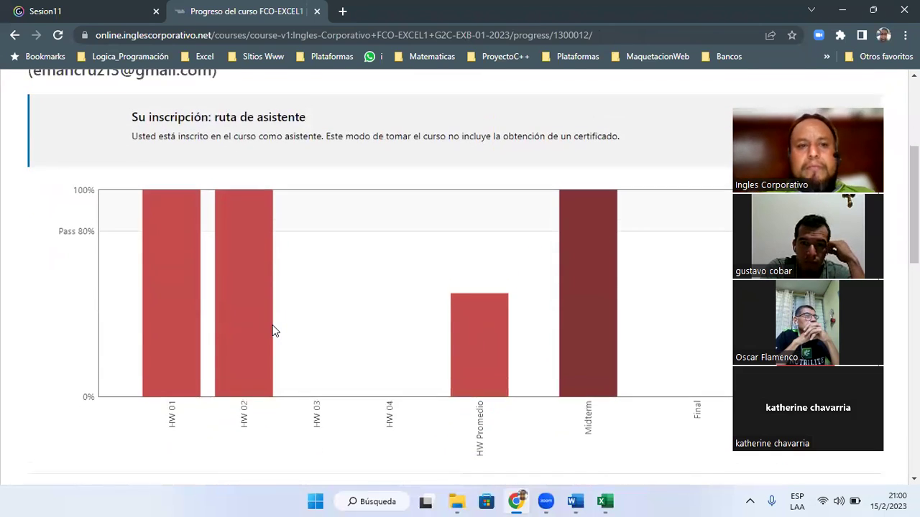
{"action": "scroll", "coordinate": [273, 331], "scroll_direction": "up", "scroll_amount": 1}
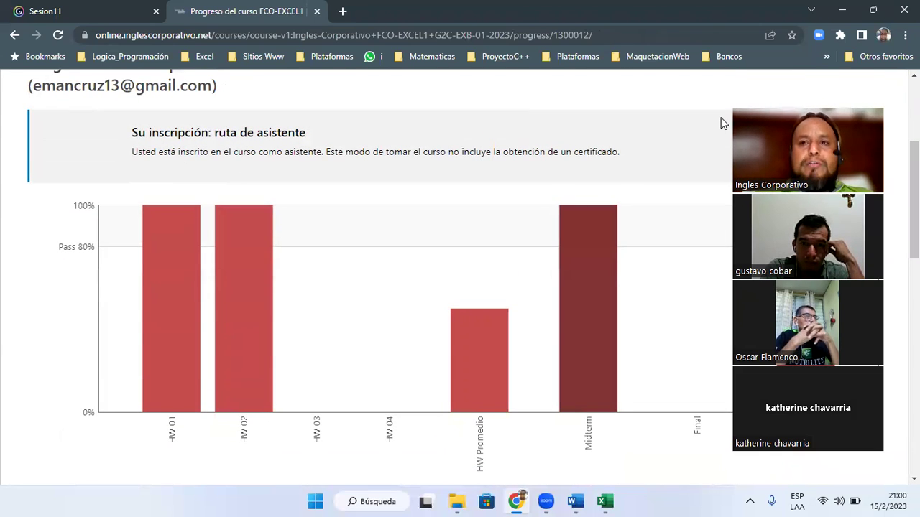
{"action": "scroll", "coordinate": [504, 164], "scroll_direction": "up", "scroll_amount": 1}
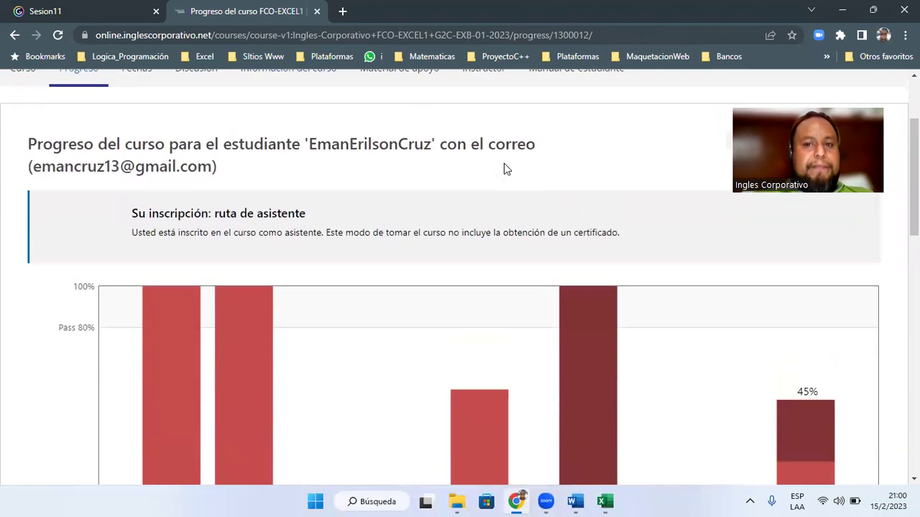
{"action": "scroll", "coordinate": [179, 170], "scroll_direction": "up", "scroll_amount": 1}
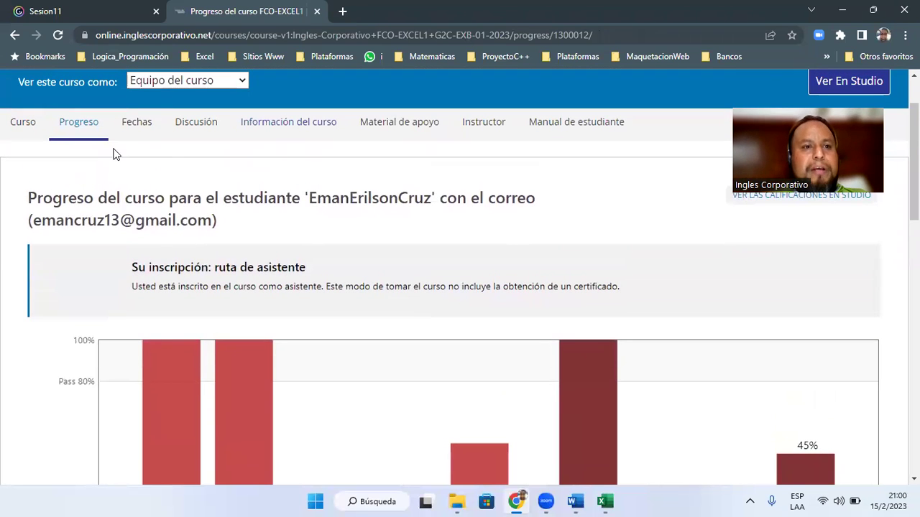
{"action": "scroll", "coordinate": [430, 290], "scroll_direction": "down", "scroll_amount": 1}
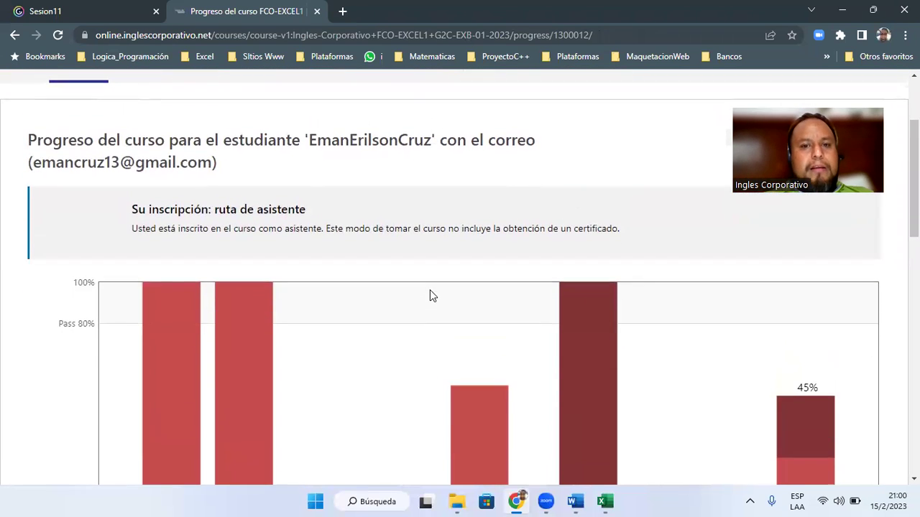
{"action": "scroll", "coordinate": [430, 294], "scroll_direction": "down", "scroll_amount": 1}
{"action": "mouse_move", "coordinate": [590, 411]}
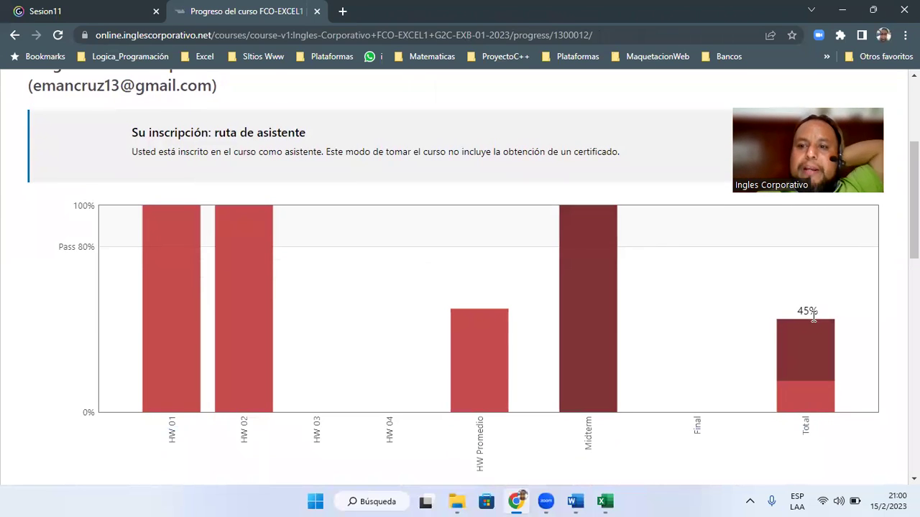
{"action": "left_click_drag", "start_coordinate": [805, 309], "coordinate": [830, 312]}
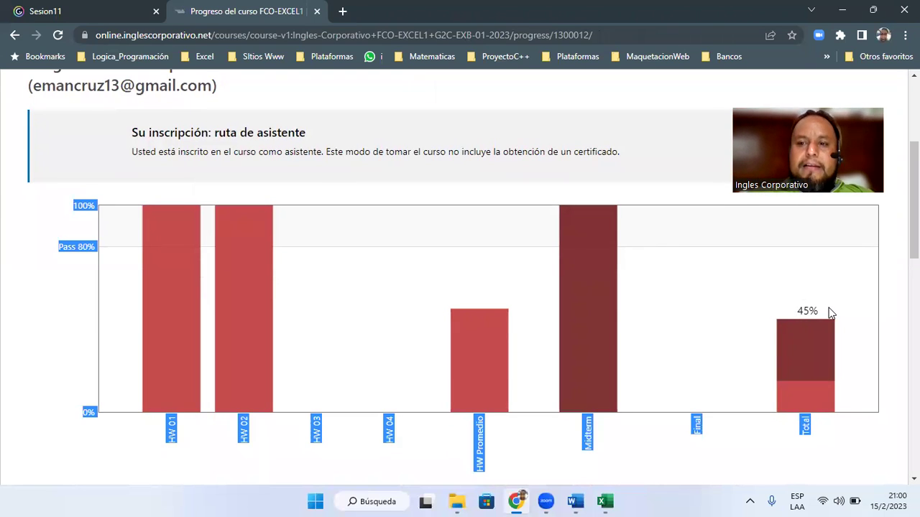
{"action": "left_click", "coordinate": [799, 311]}
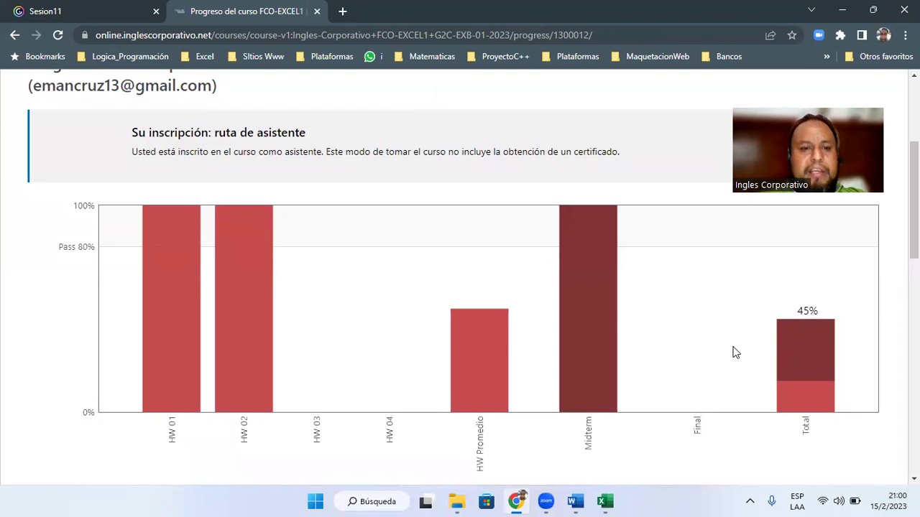
{"action": "mouse_move", "coordinate": [178, 311]}
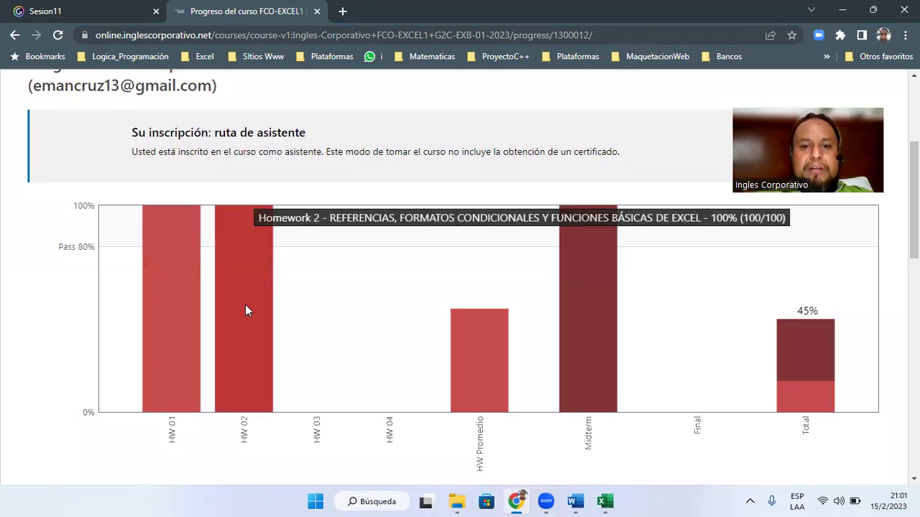
{"action": "mouse_move", "coordinate": [454, 332]}
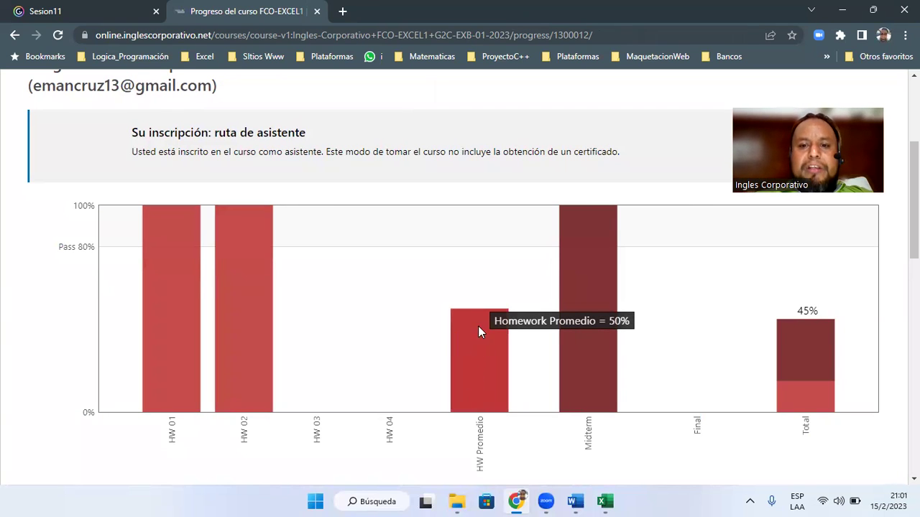
{"action": "mouse_move", "coordinate": [582, 392]}
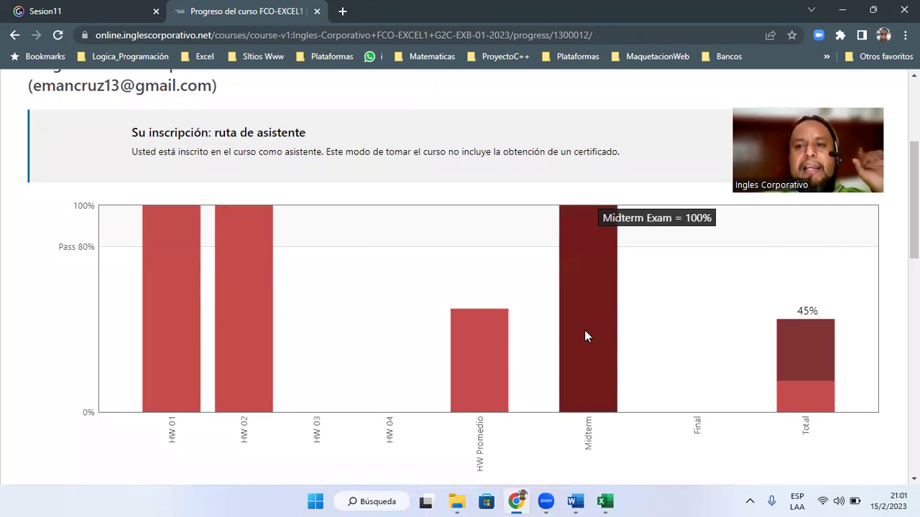
- Review the student's Sección 1–3 scores and chart, then return to the class gradebook
{"action": "scroll", "coordinate": [584, 331], "scroll_direction": "down", "scroll_amount": 1}
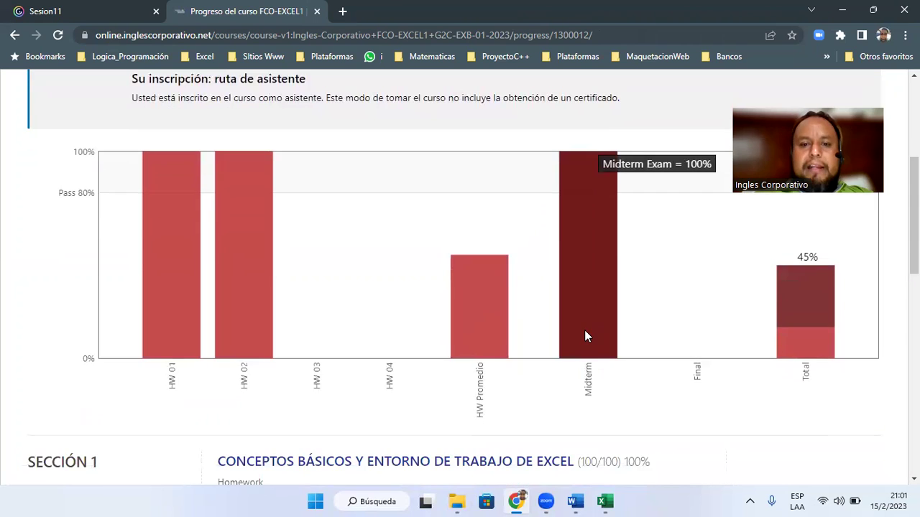
{"action": "scroll", "coordinate": [584, 331], "scroll_direction": "down", "scroll_amount": 2}
{"action": "scroll", "coordinate": [586, 336], "scroll_direction": "down", "scroll_amount": 1}
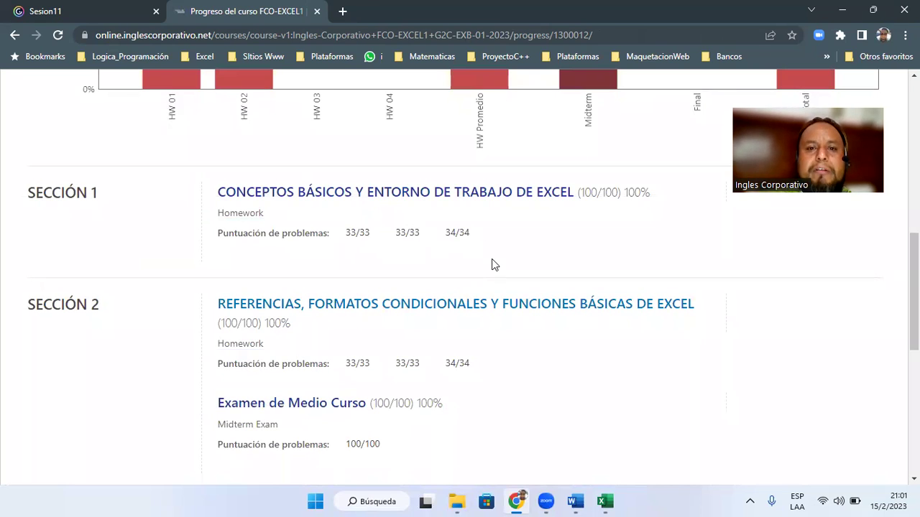
{"action": "scroll", "coordinate": [492, 265], "scroll_direction": "down", "scroll_amount": 1}
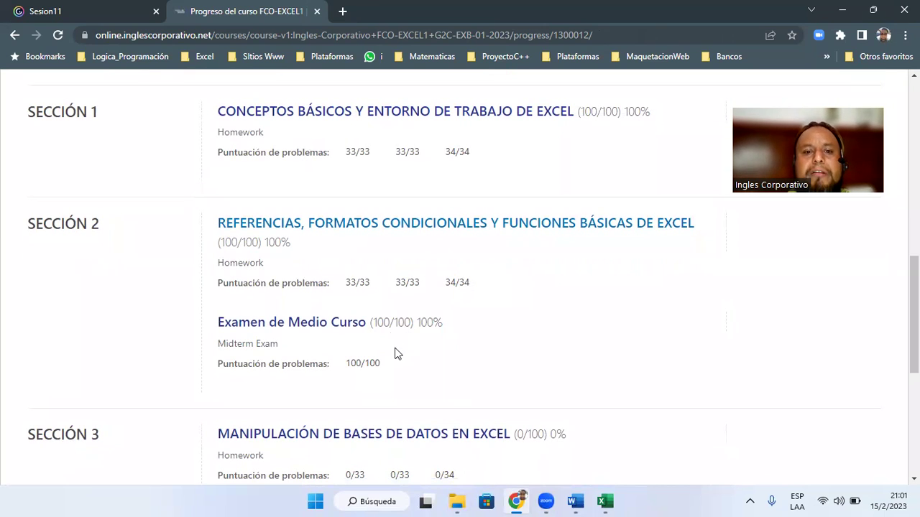
{"action": "scroll", "coordinate": [455, 298], "scroll_direction": "down", "scroll_amount": 1}
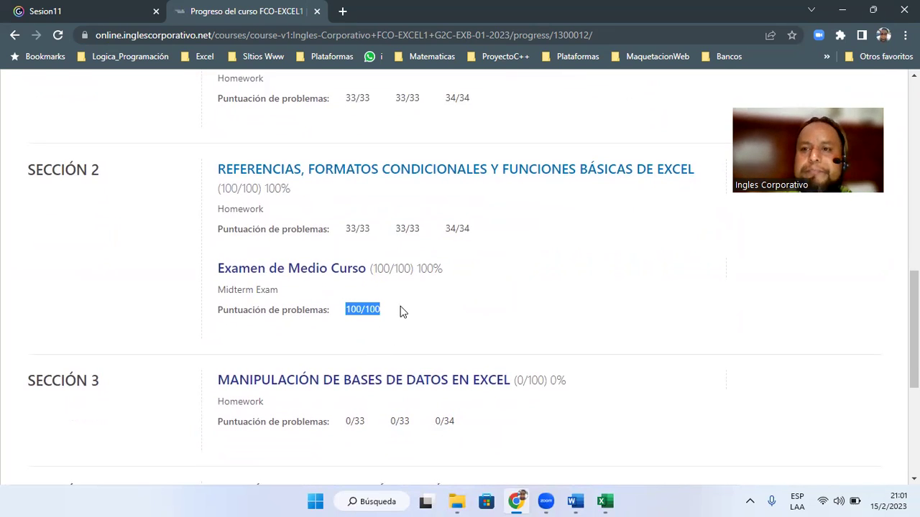
{"action": "scroll", "coordinate": [400, 310], "scroll_direction": "up", "scroll_amount": 9}
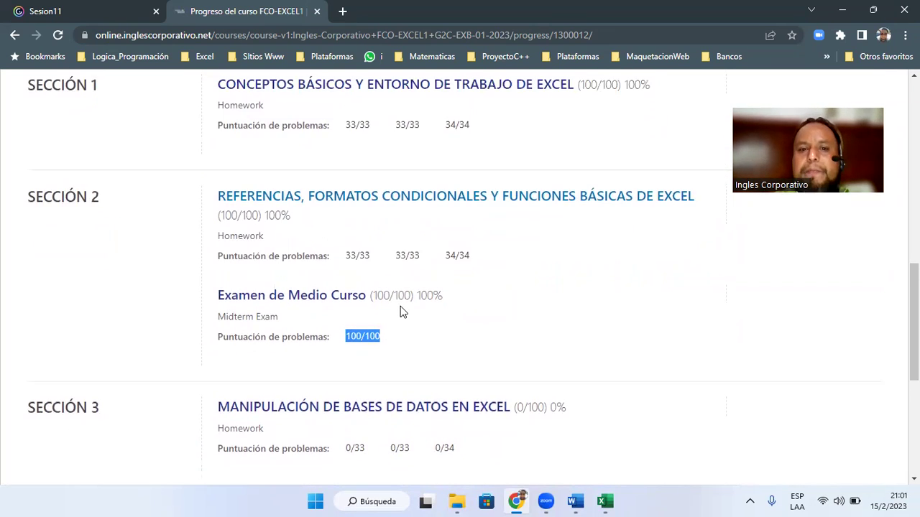
{"action": "scroll", "coordinate": [400, 312], "scroll_direction": "down", "scroll_amount": 3}
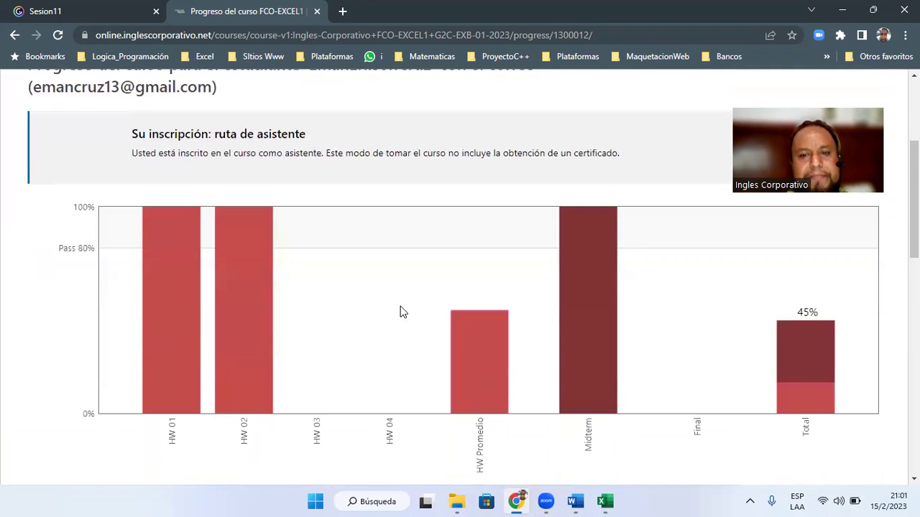
{"action": "mouse_move", "coordinate": [440, 353]}
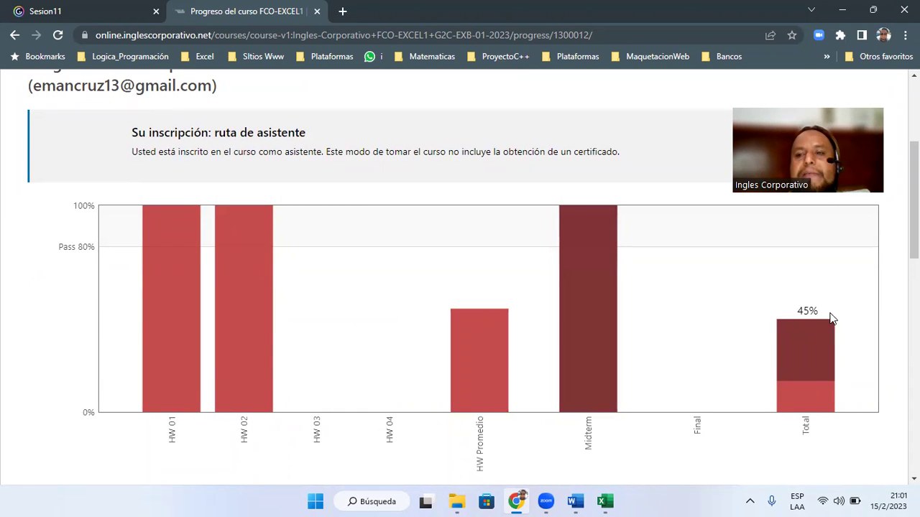
{"action": "mouse_move", "coordinate": [796, 327]}
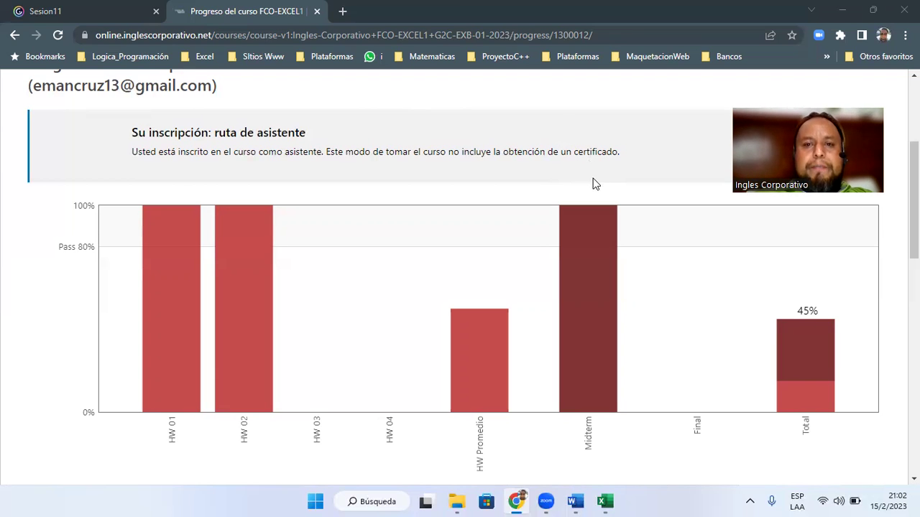
{"action": "scroll", "coordinate": [602, 158], "scroll_direction": "up", "scroll_amount": 3}
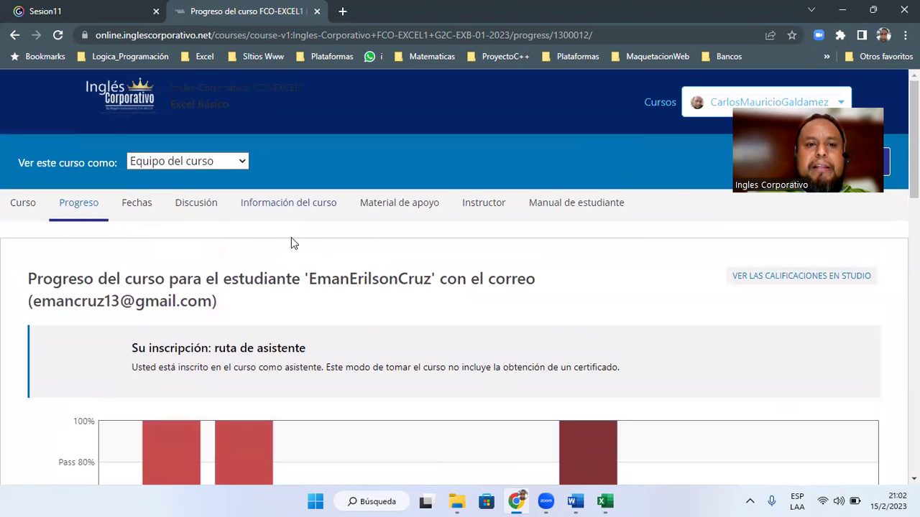
{"action": "scroll", "coordinate": [441, 247], "scroll_direction": "down", "scroll_amount": 3}
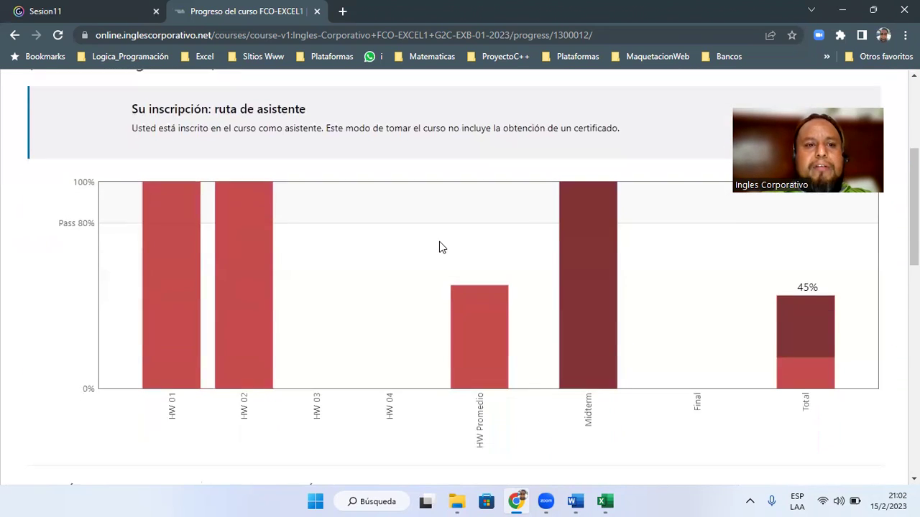
{"action": "scroll", "coordinate": [441, 246], "scroll_direction": "up", "scroll_amount": 3}
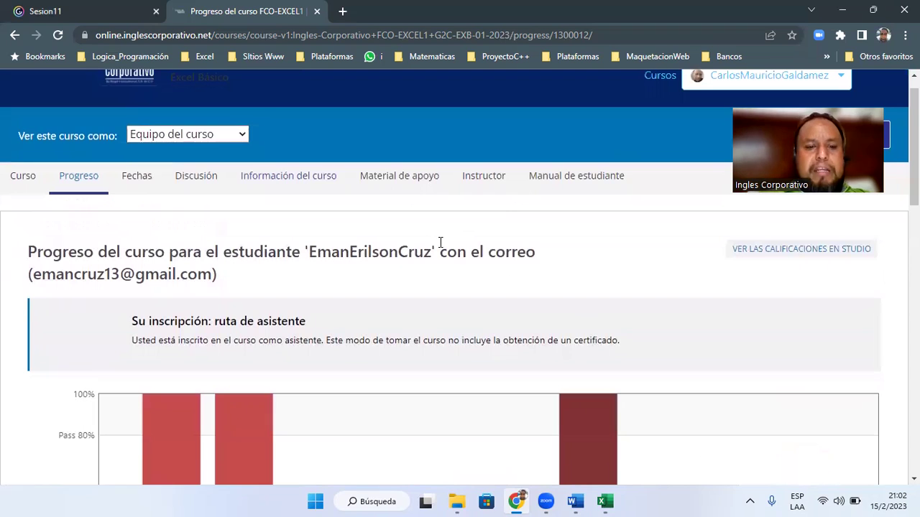
{"action": "key", "text": "F5"}
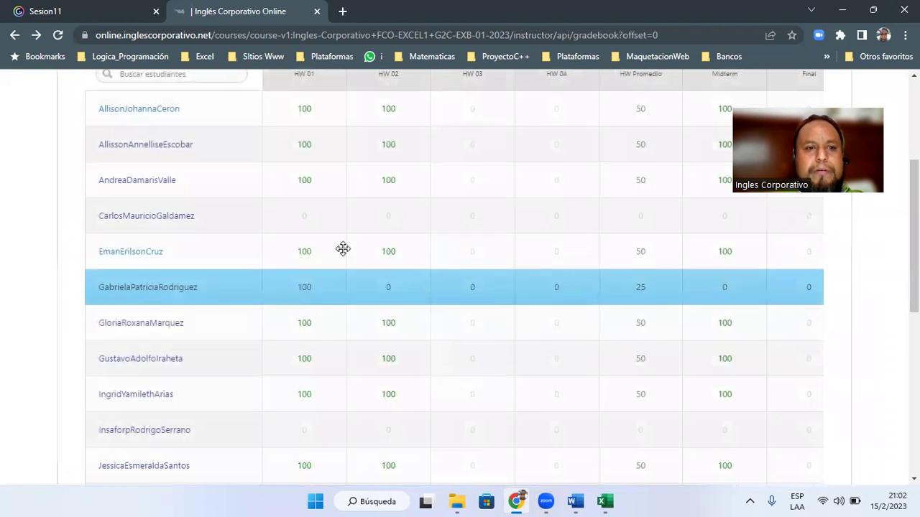
- Look over the gradebook's HW 01–HW 04, HW Promedio and Midterm scores, then switch to the Sesion11 tab
{"action": "scroll", "coordinate": [387, 303], "scroll_direction": "down", "scroll_amount": 1}
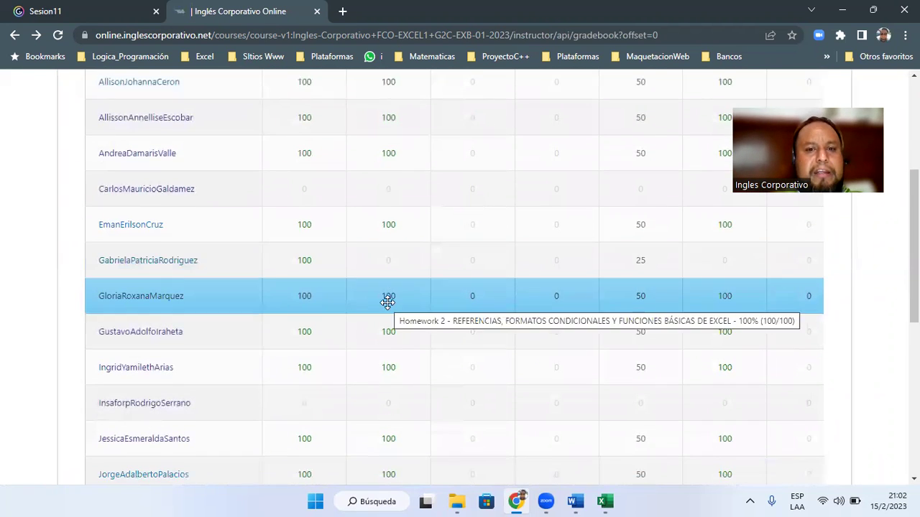
{"action": "scroll", "coordinate": [388, 303], "scroll_direction": "down", "scroll_amount": 1}
{"action": "scroll", "coordinate": [372, 421], "scroll_direction": "down", "scroll_amount": 1}
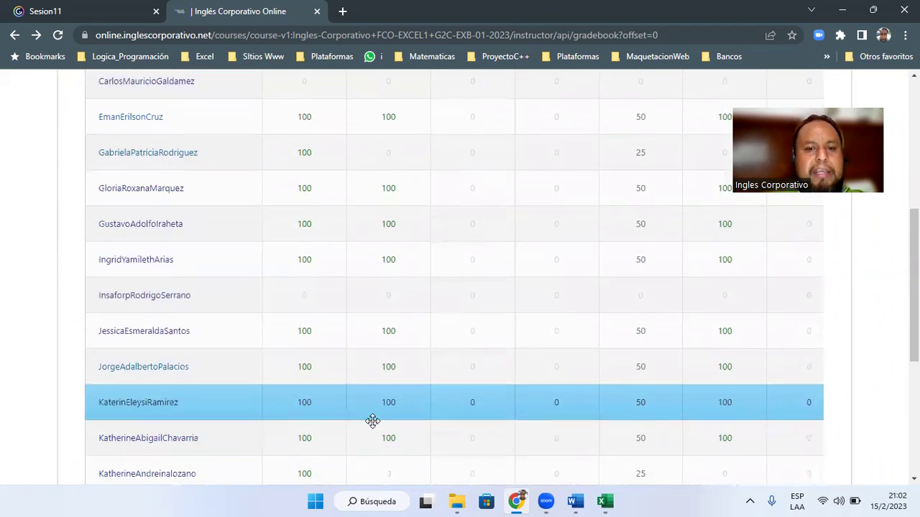
{"action": "scroll", "coordinate": [372, 421], "scroll_direction": "down", "scroll_amount": 1}
{"action": "scroll", "coordinate": [372, 421], "scroll_direction": "down", "scroll_amount": 1}
{"action": "scroll", "coordinate": [373, 421], "scroll_direction": "down", "scroll_amount": 1}
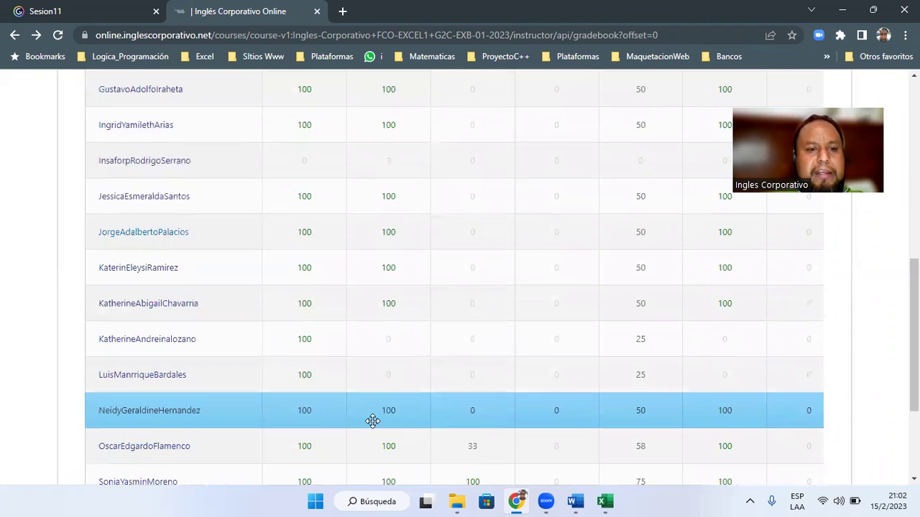
{"action": "scroll", "coordinate": [372, 421], "scroll_direction": "up", "scroll_amount": 1}
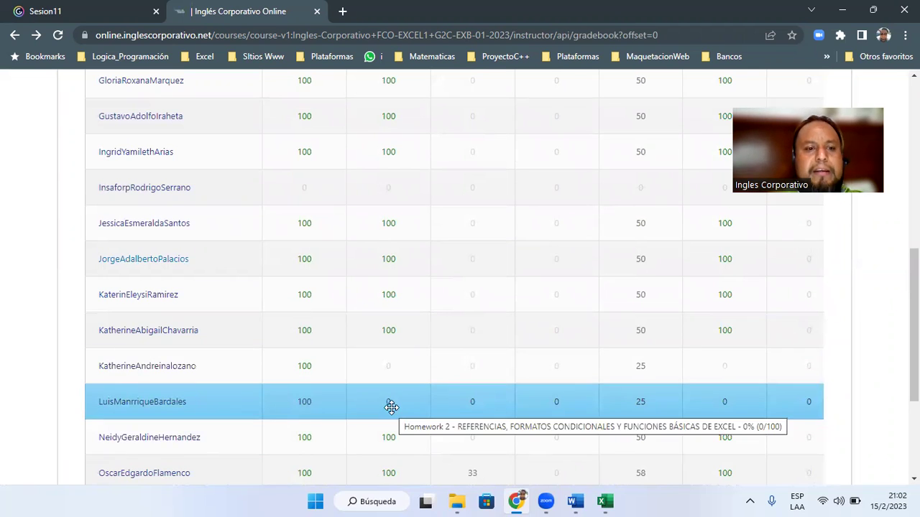
{"action": "scroll", "coordinate": [391, 407], "scroll_direction": "down", "scroll_amount": 1}
{"action": "scroll", "coordinate": [391, 407], "scroll_direction": "down", "scroll_amount": 3}
{"action": "scroll", "coordinate": [391, 408], "scroll_direction": "up", "scroll_amount": 1}
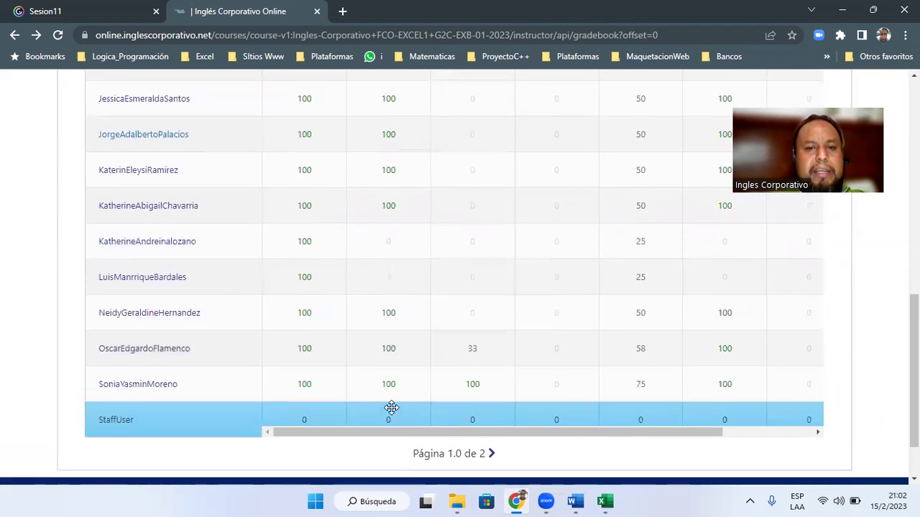
{"action": "scroll", "coordinate": [391, 408], "scroll_direction": "up", "scroll_amount": 8}
{"action": "scroll", "coordinate": [391, 407], "scroll_direction": "up", "scroll_amount": 3}
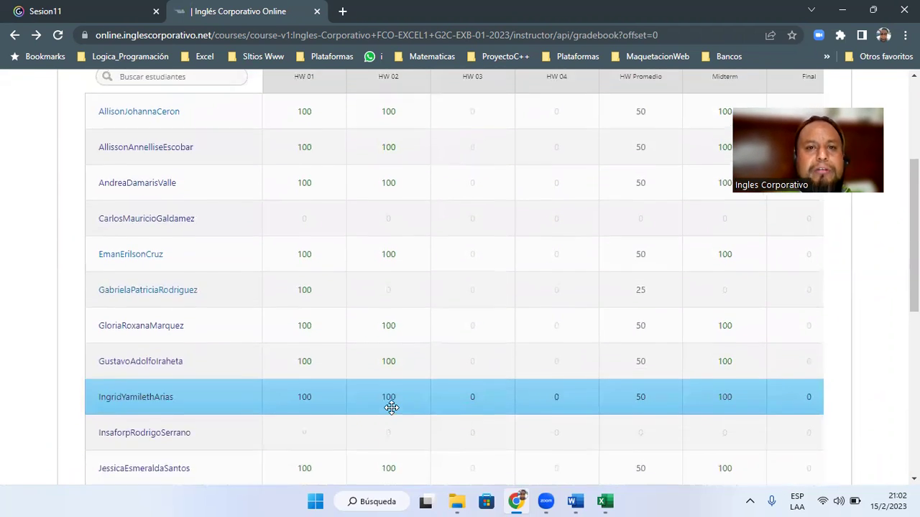
{"action": "scroll", "coordinate": [391, 407], "scroll_direction": "down", "scroll_amount": 3}
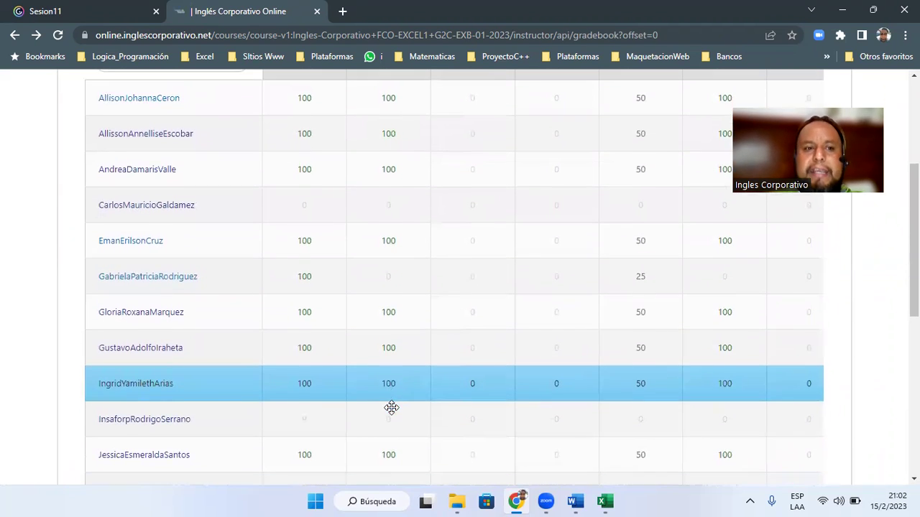
{"action": "scroll", "coordinate": [391, 407], "scroll_direction": "down", "scroll_amount": 1}
{"action": "scroll", "coordinate": [391, 407], "scroll_direction": "down", "scroll_amount": 2}
{"action": "scroll", "coordinate": [391, 408], "scroll_direction": "down", "scroll_amount": 3}
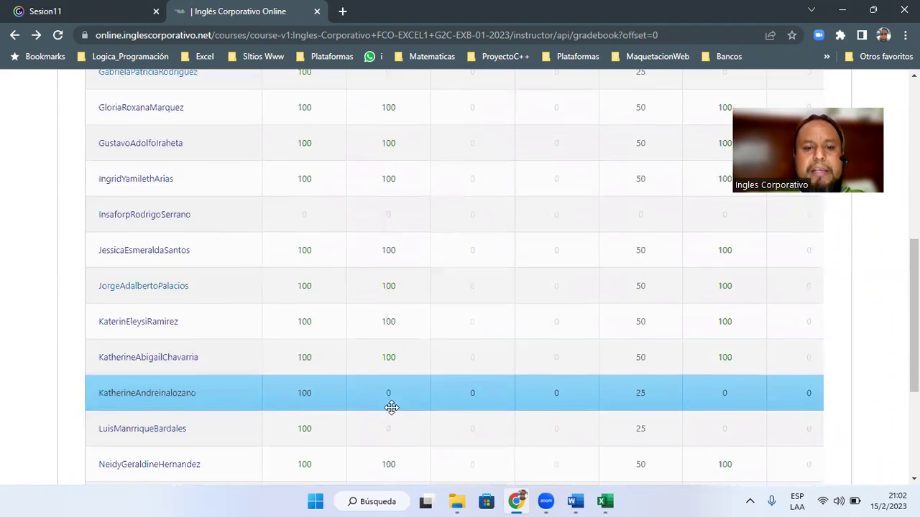
{"action": "scroll", "coordinate": [391, 408], "scroll_direction": "down", "scroll_amount": 1}
{"action": "scroll", "coordinate": [391, 407], "scroll_direction": "up", "scroll_amount": 10}
{"action": "scroll", "coordinate": [391, 407], "scroll_direction": "up", "scroll_amount": 5}
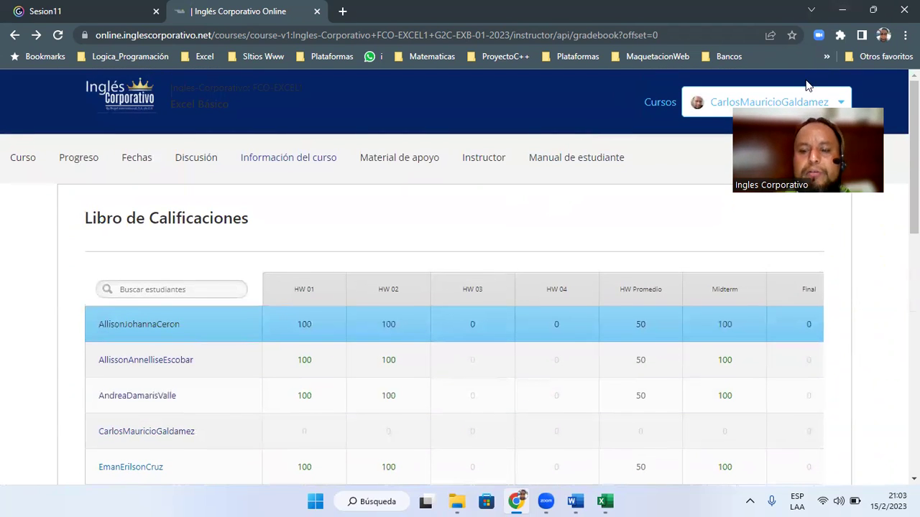
{"action": "key", "text": "ctrl+Tab"}
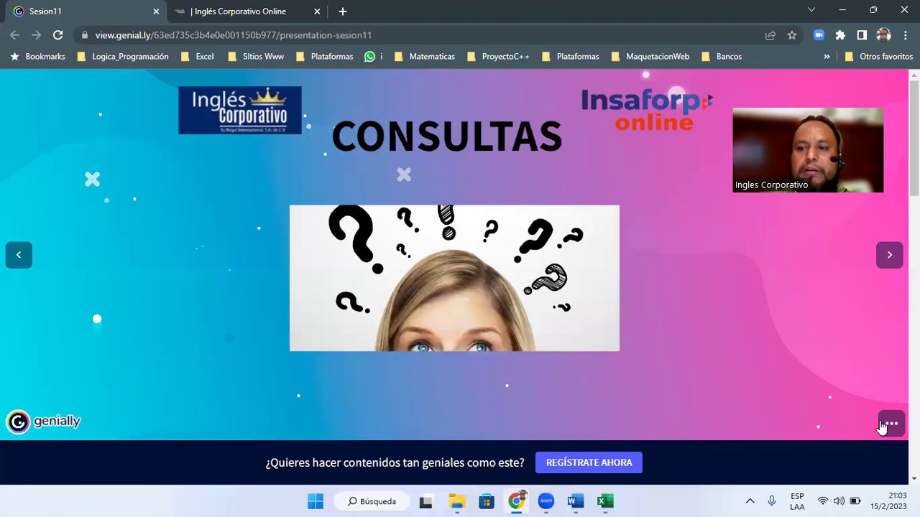
- Put the Sesion11 presentation in full screen and advance to the Muchas Gracias slide
{"action": "left_click", "coordinate": [860, 426]}
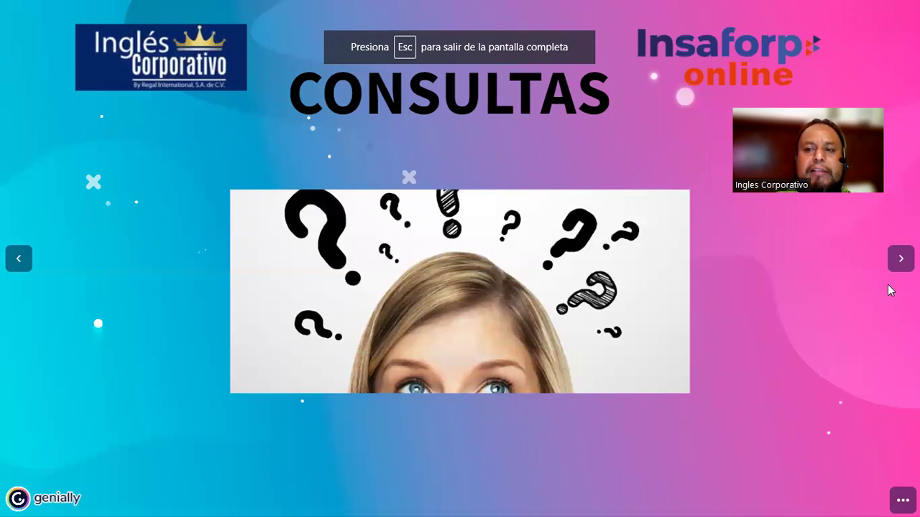
{"action": "left_click", "coordinate": [897, 257]}
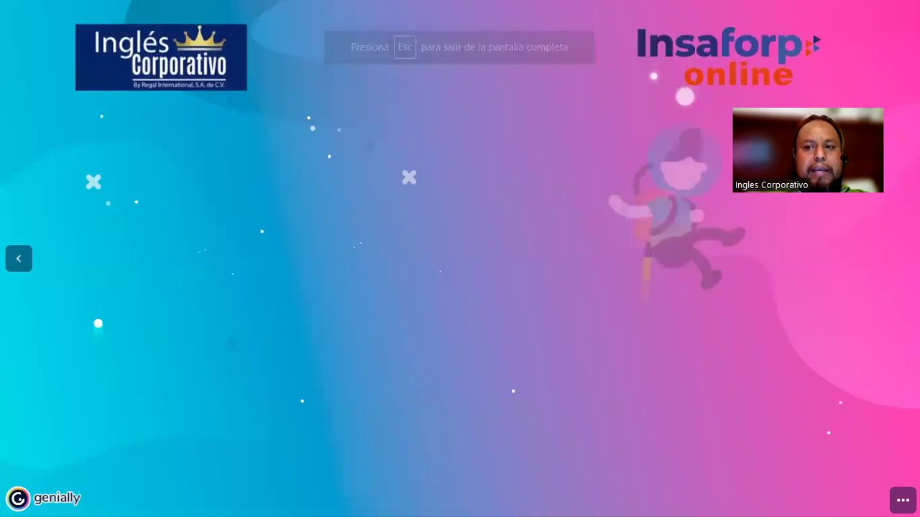